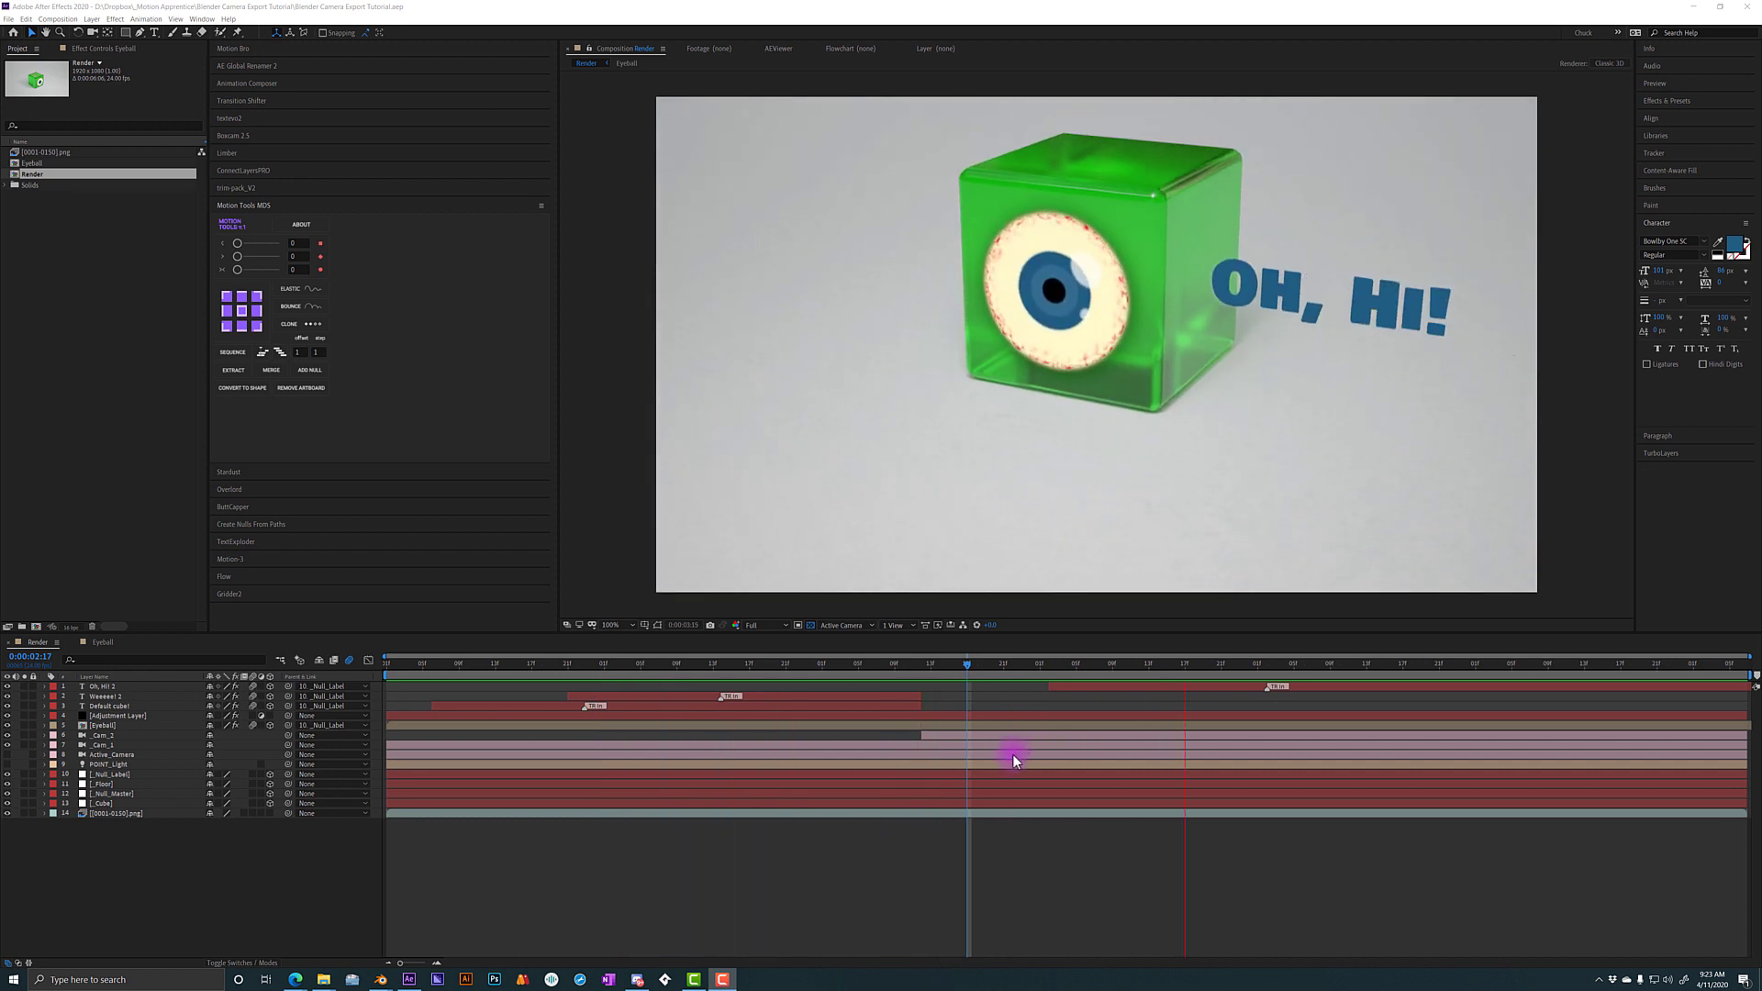
- Stop playback of the green eyeball cube comp in After Effects
left_click(461, 917)
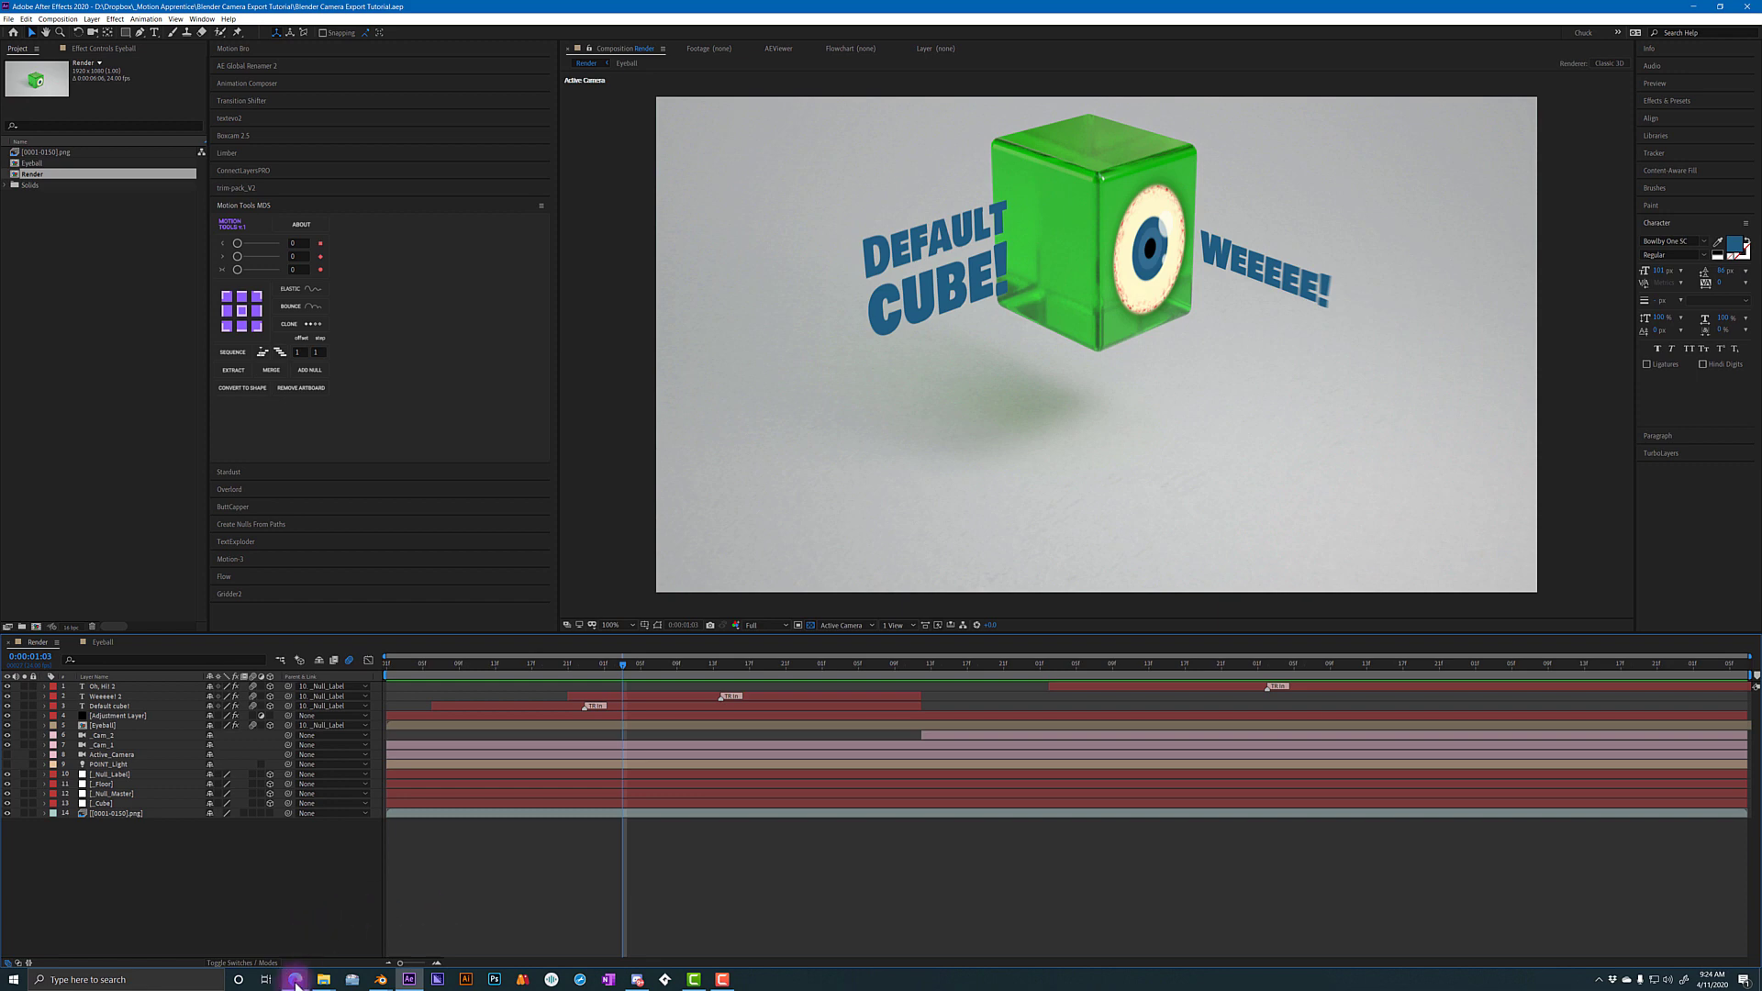
- Open the raw io_export_after_effects.py file page, then bring up the open Blender windows
mouse_move(298, 982)
left_click(347, 938)
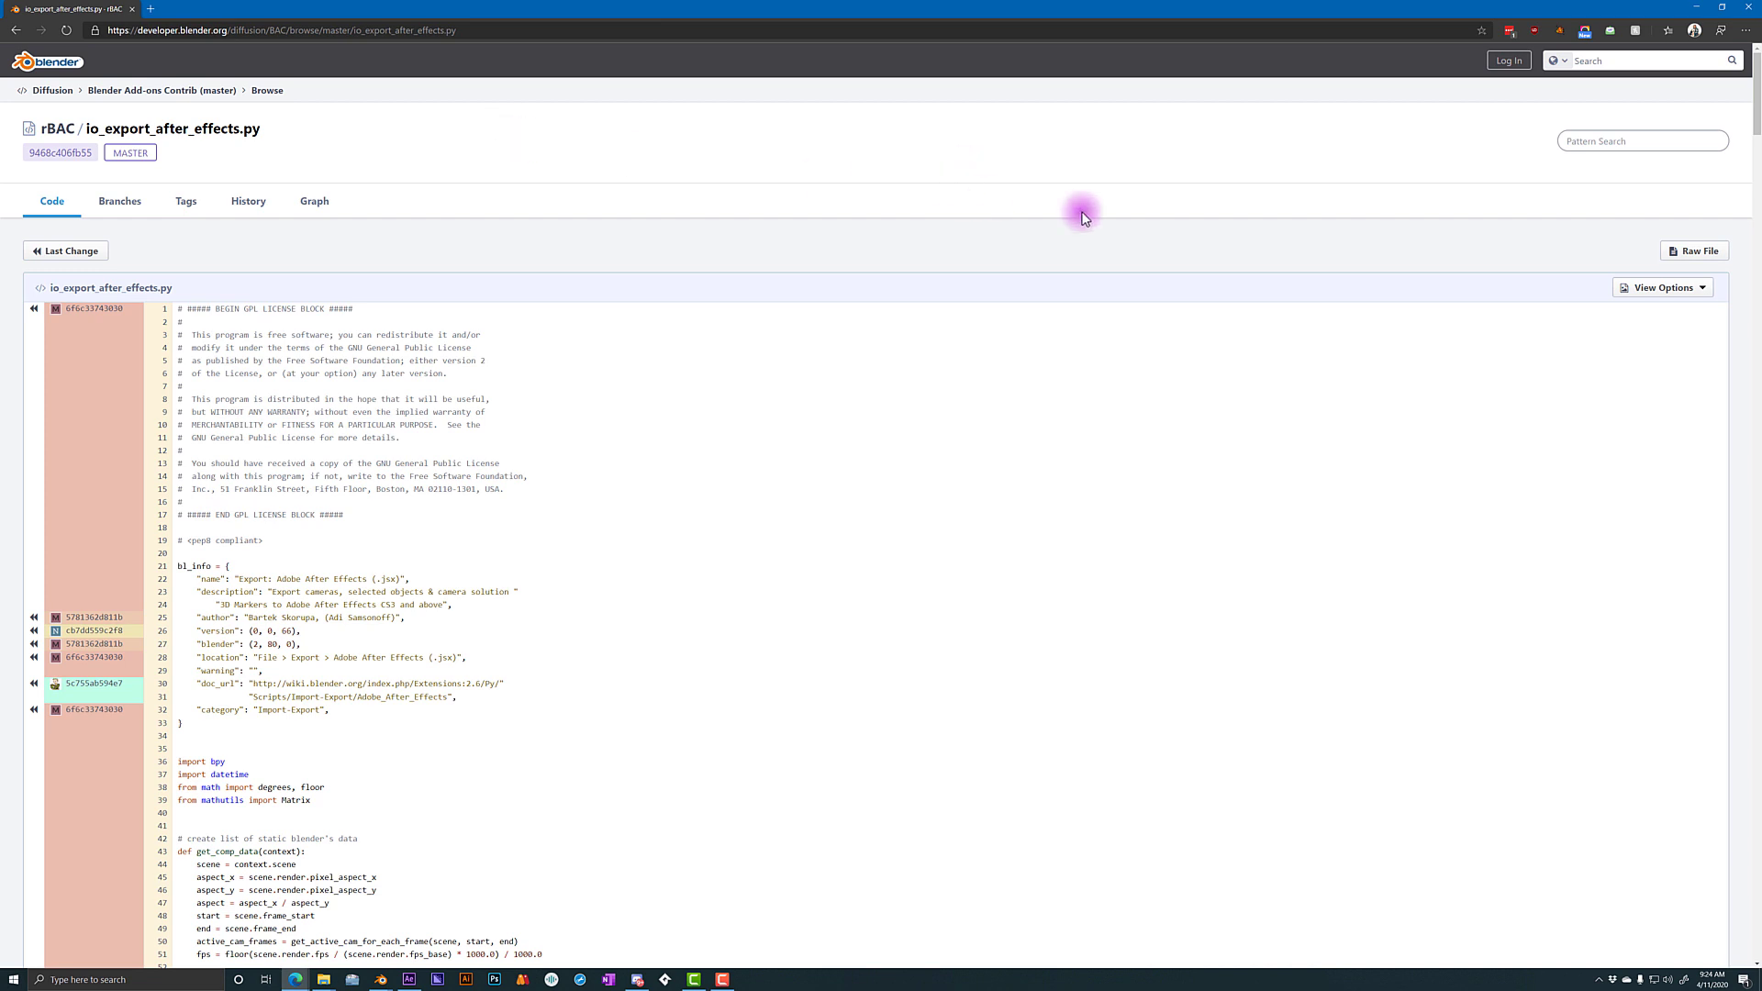
left_click(1707, 254)
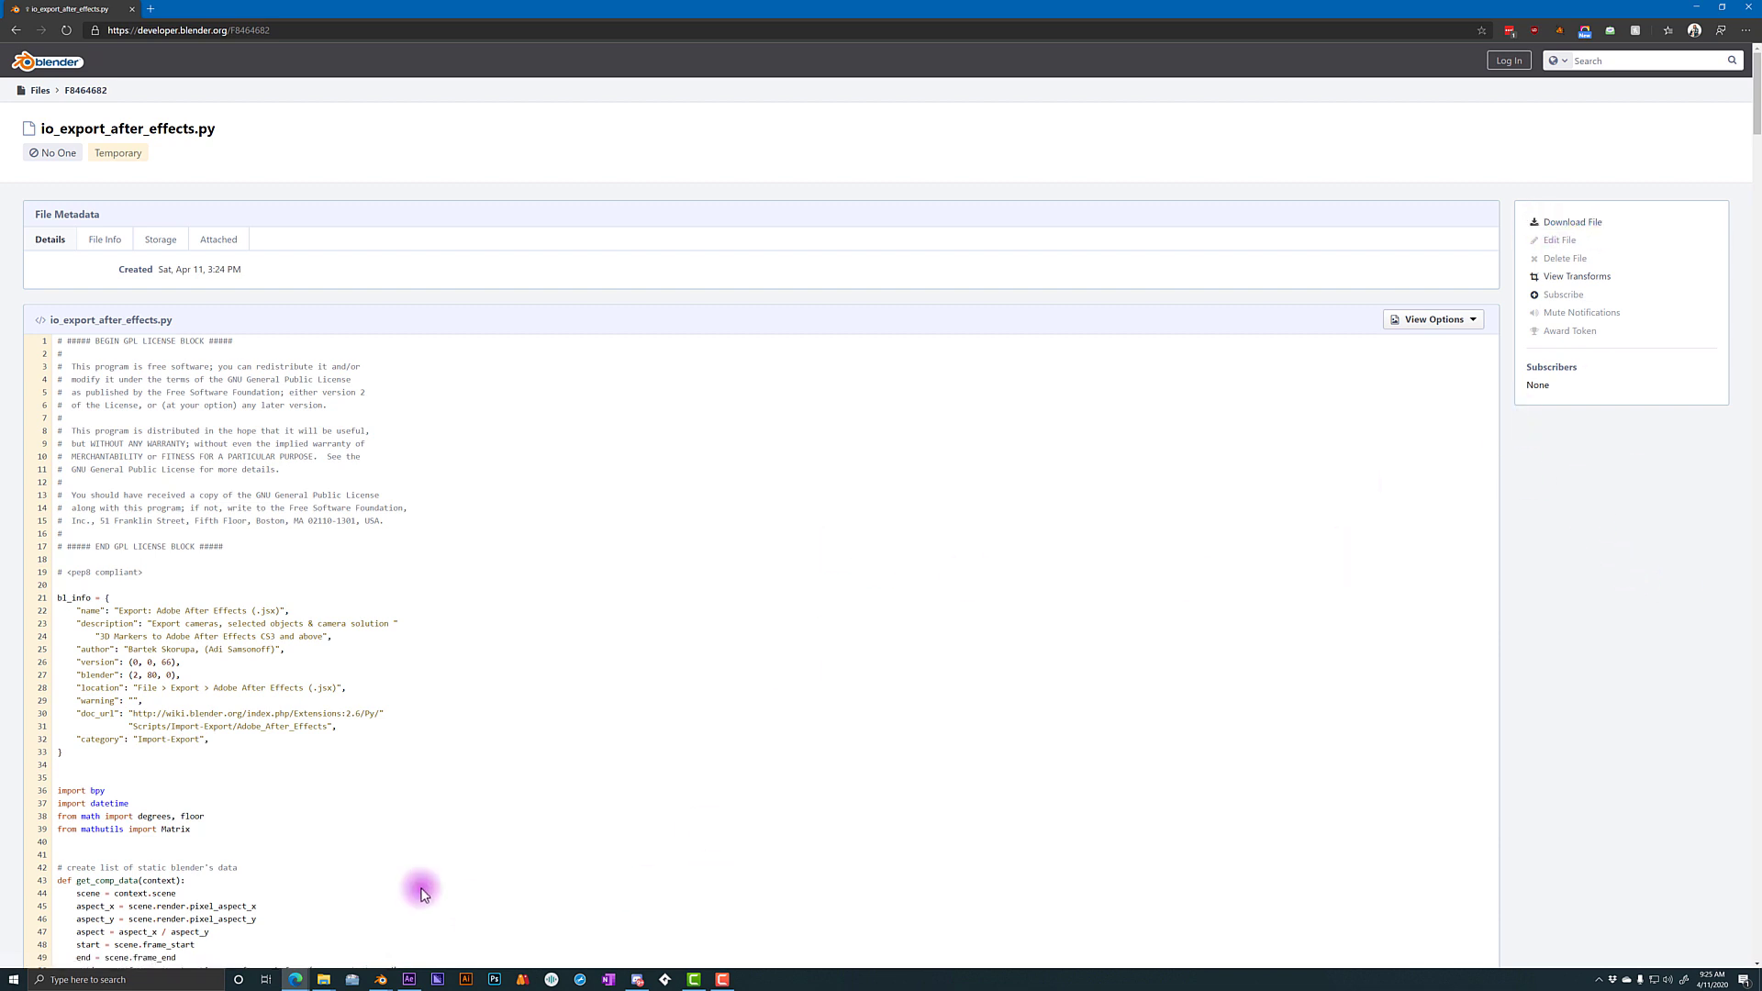
left_click(380, 979)
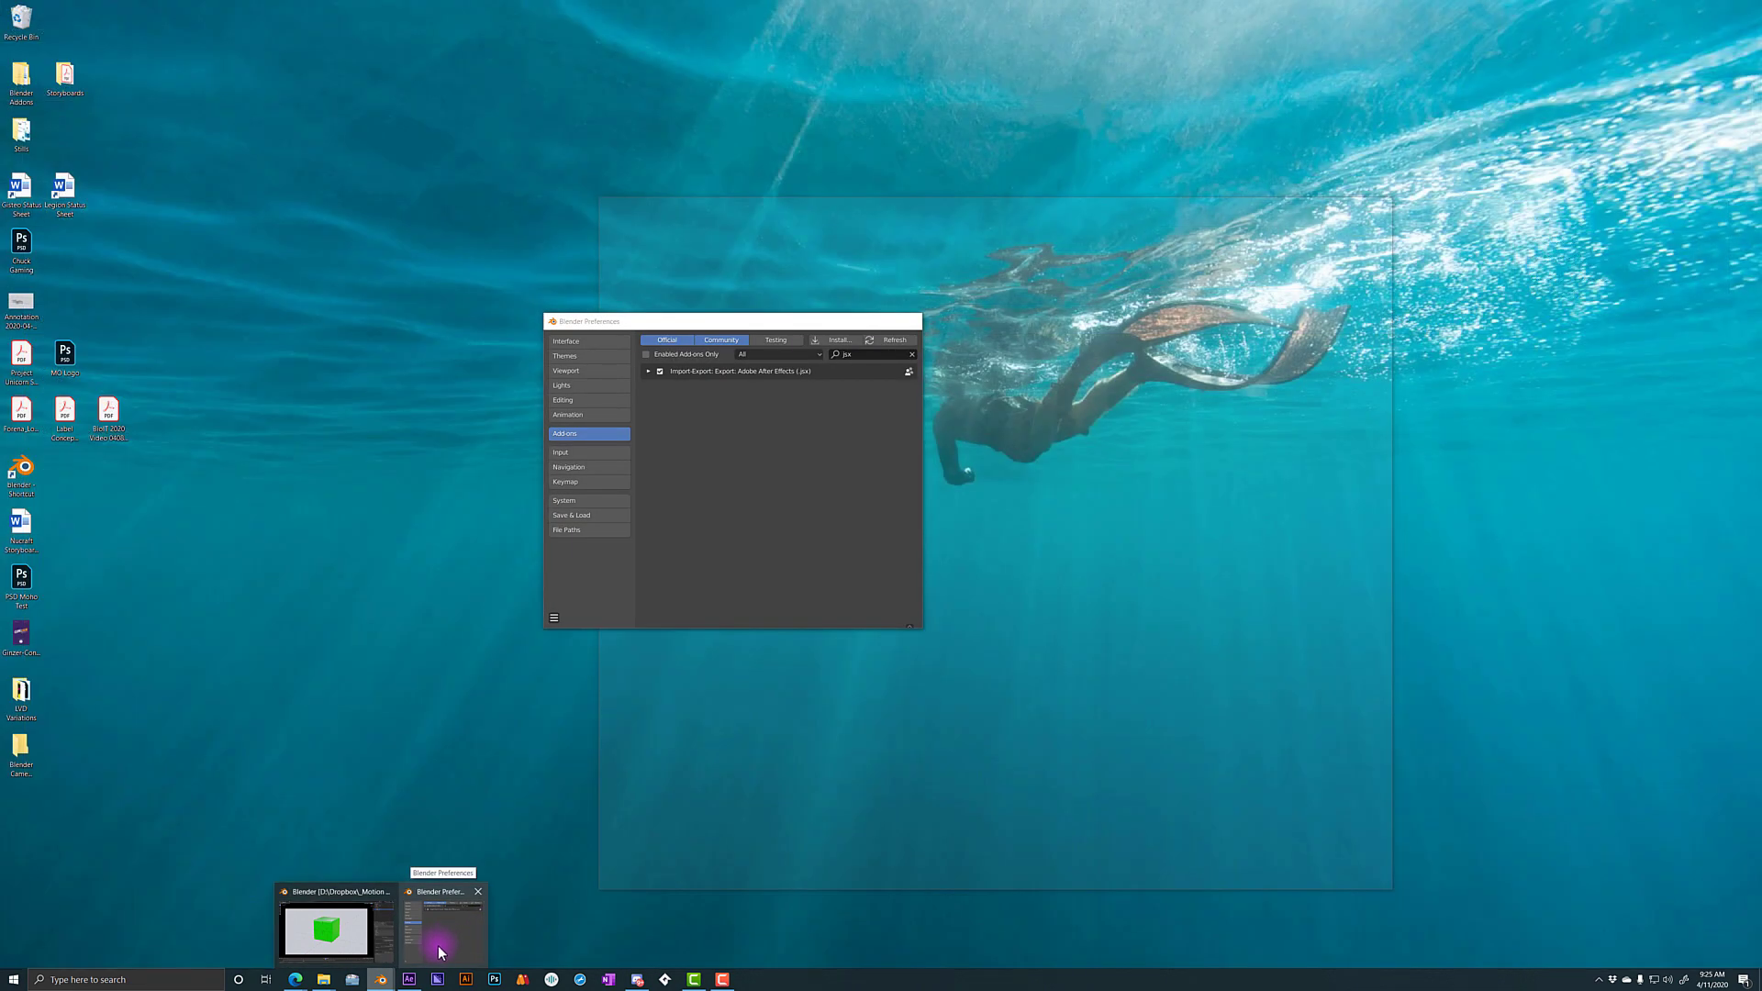
- Bring Blender Preferences forward and cancel out of the add-on Install file browser
left_click(438, 943)
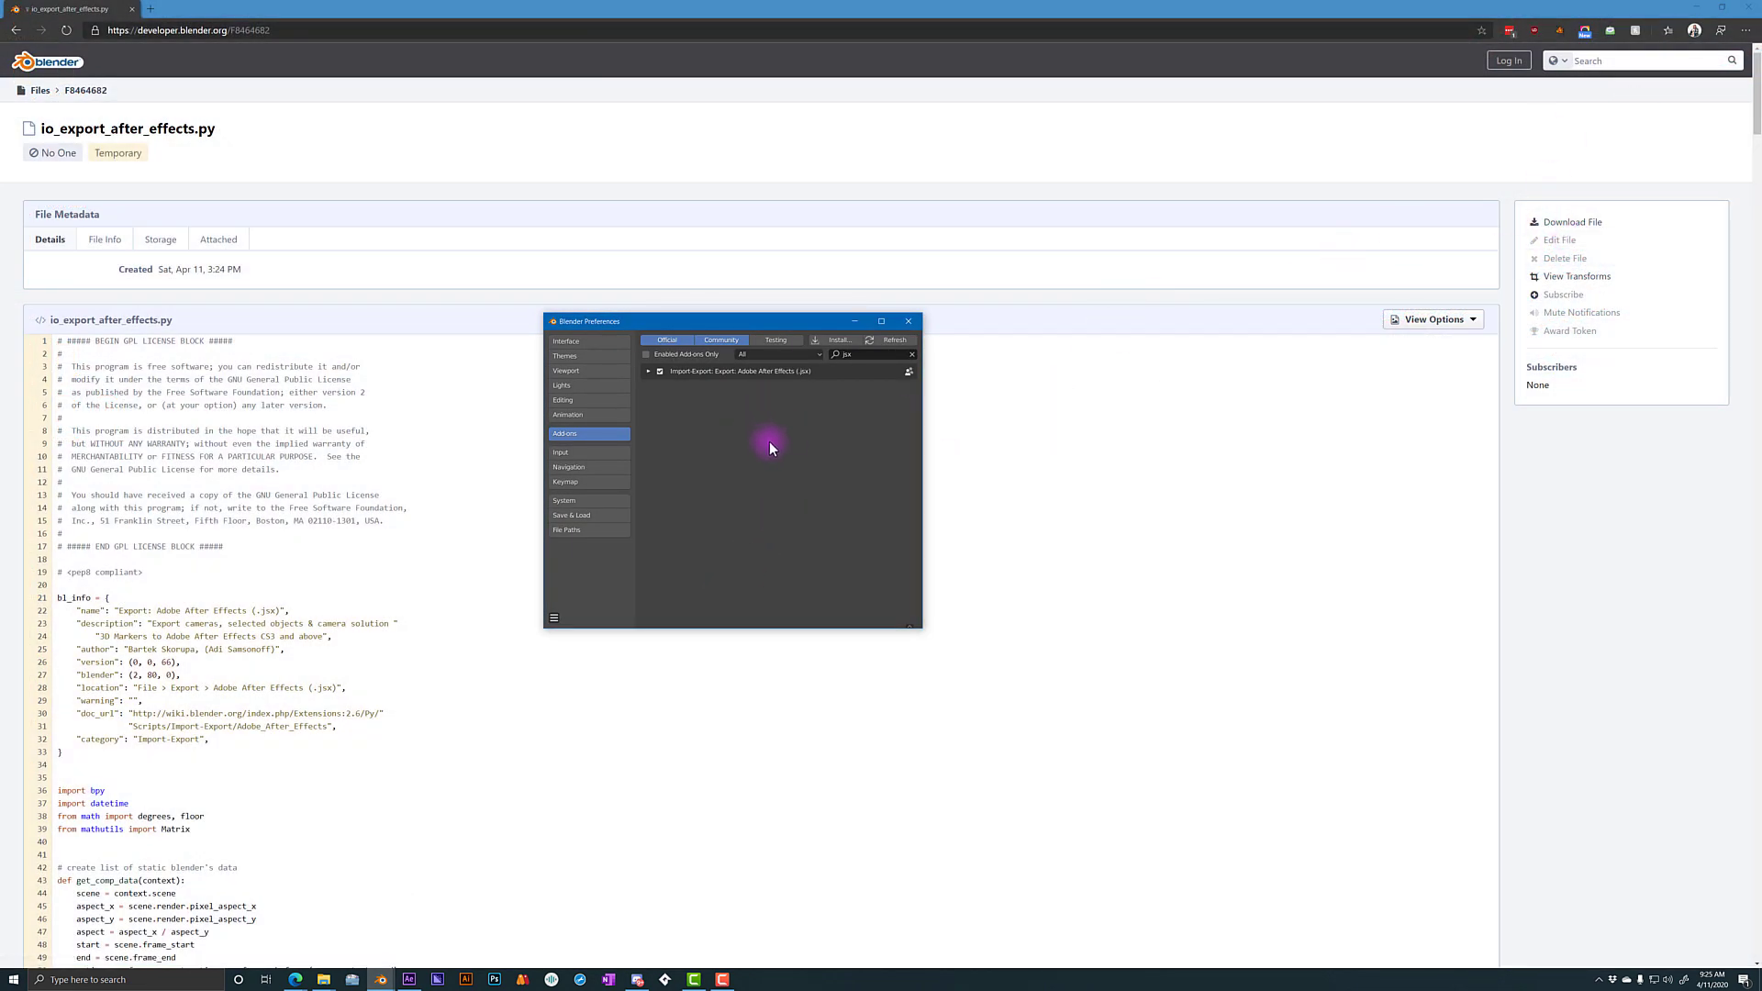
left_click(839, 342)
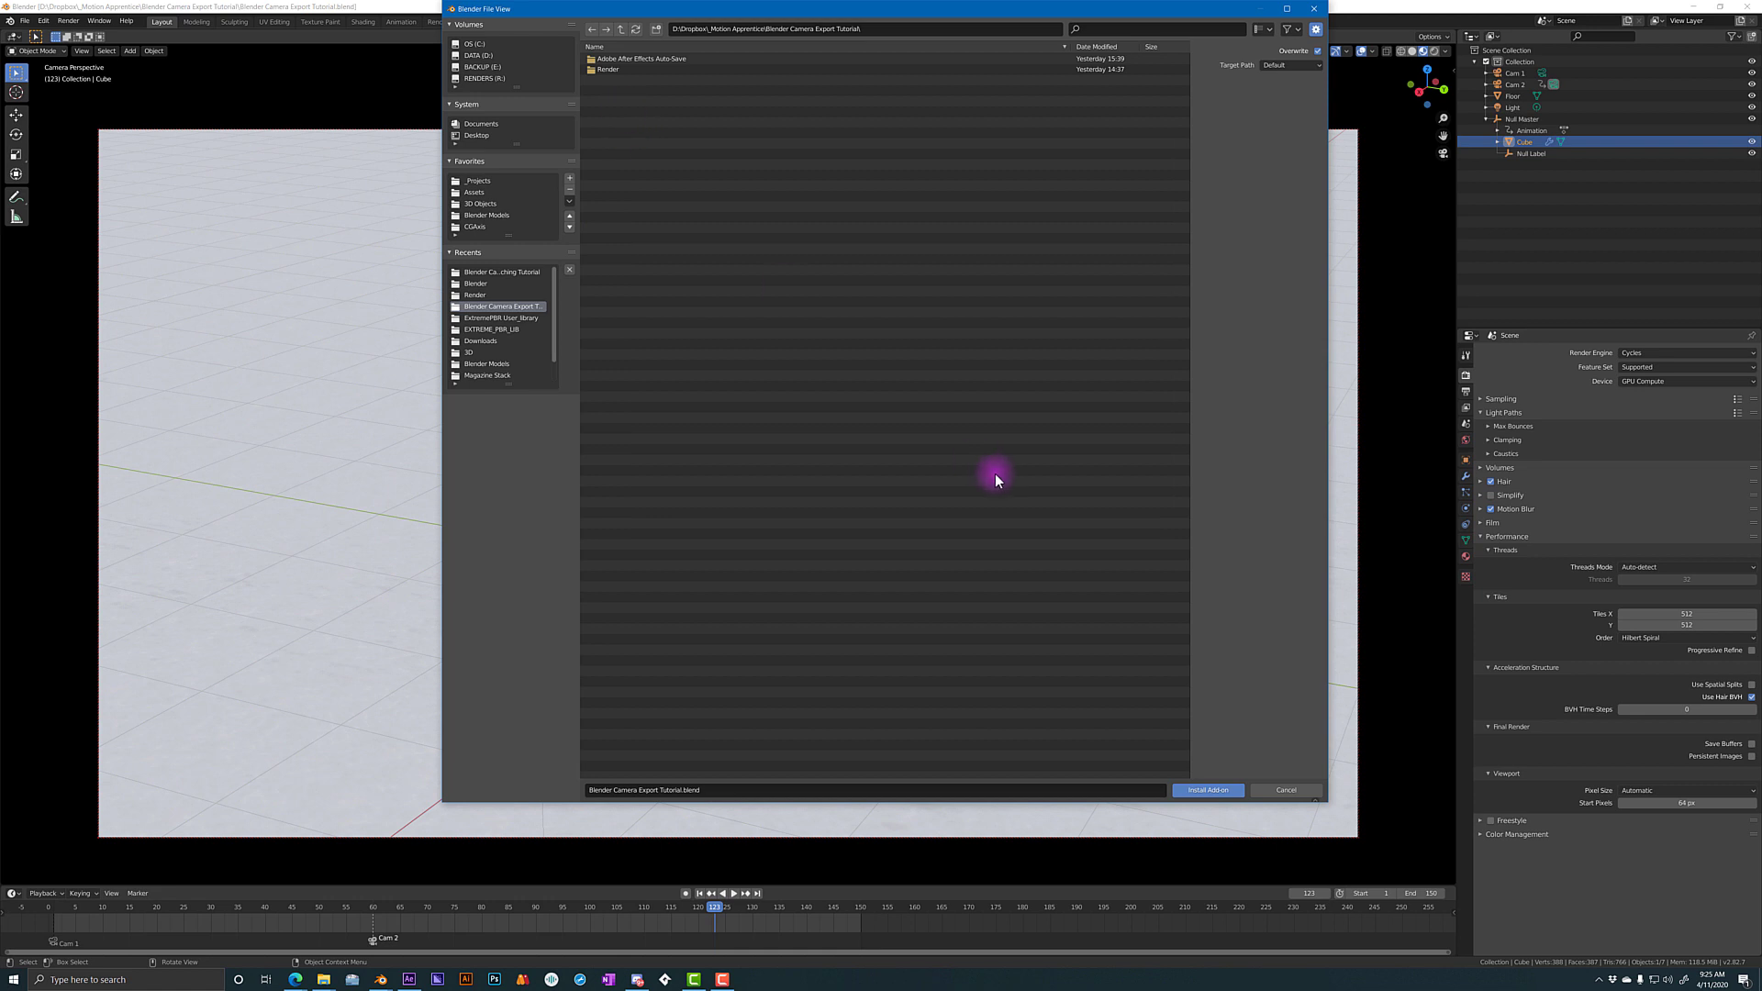
left_click(1299, 792)
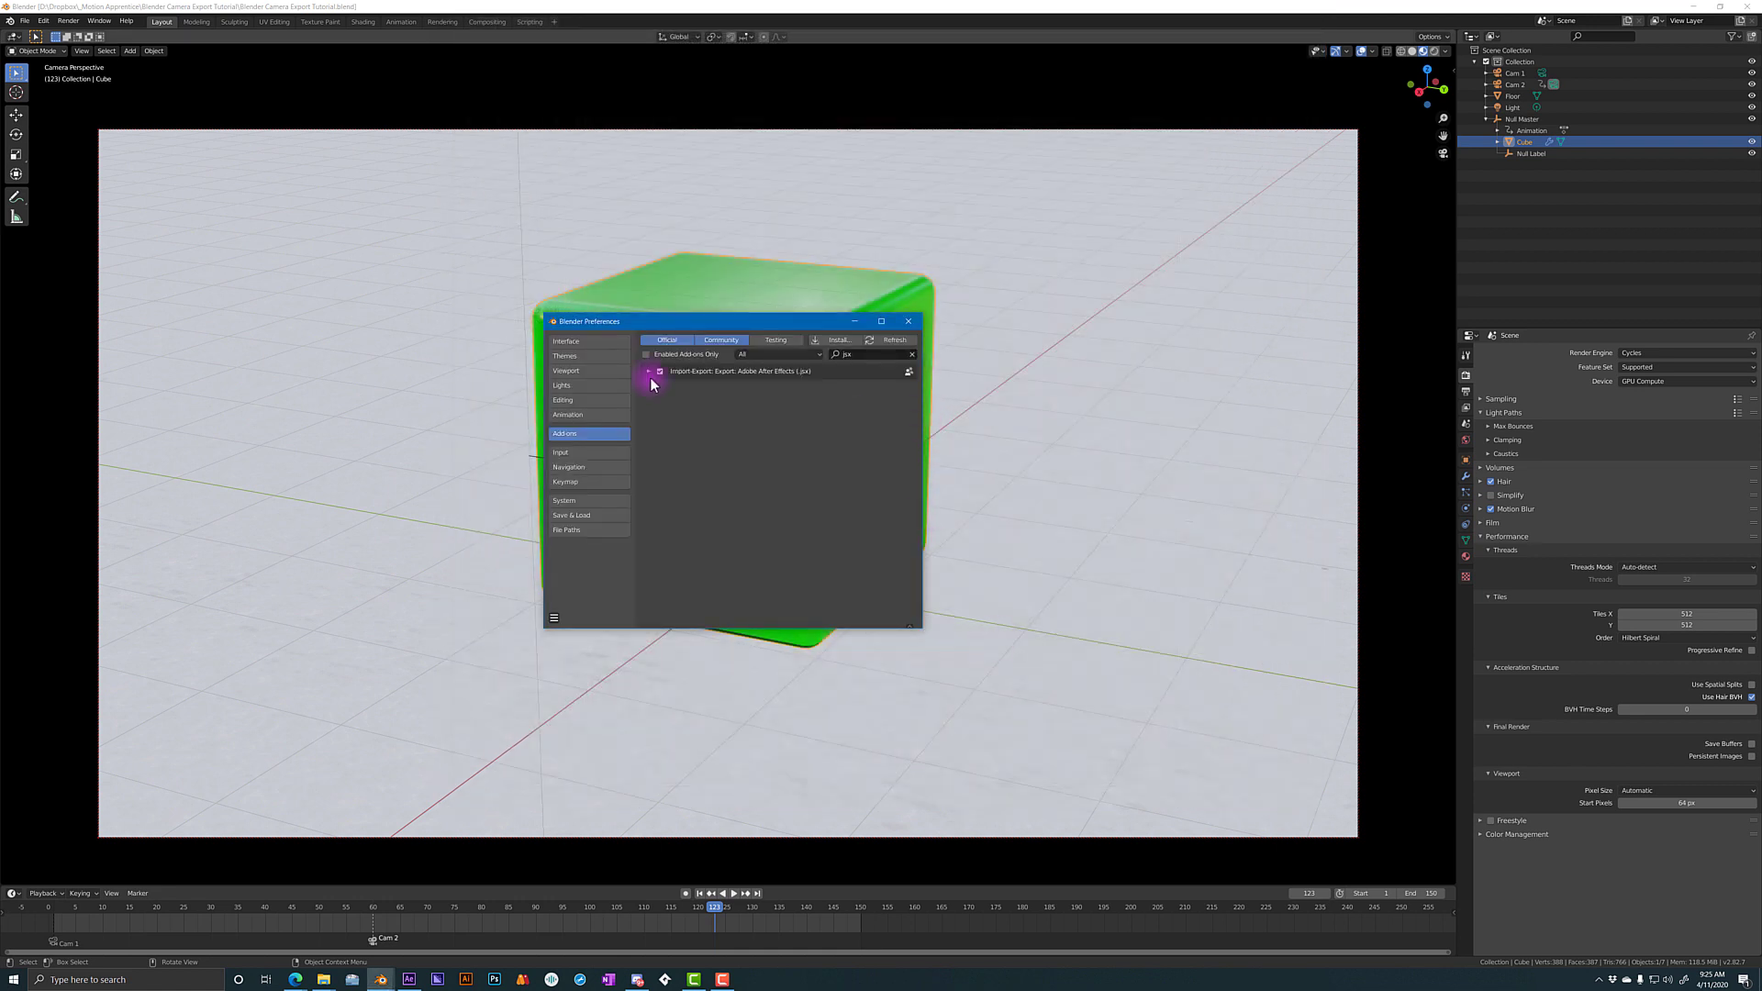
- Filter Community add-ons by 'jsx' to confirm the Adobe After Effects (.jsx) exporter is enabled
left_click(672, 340)
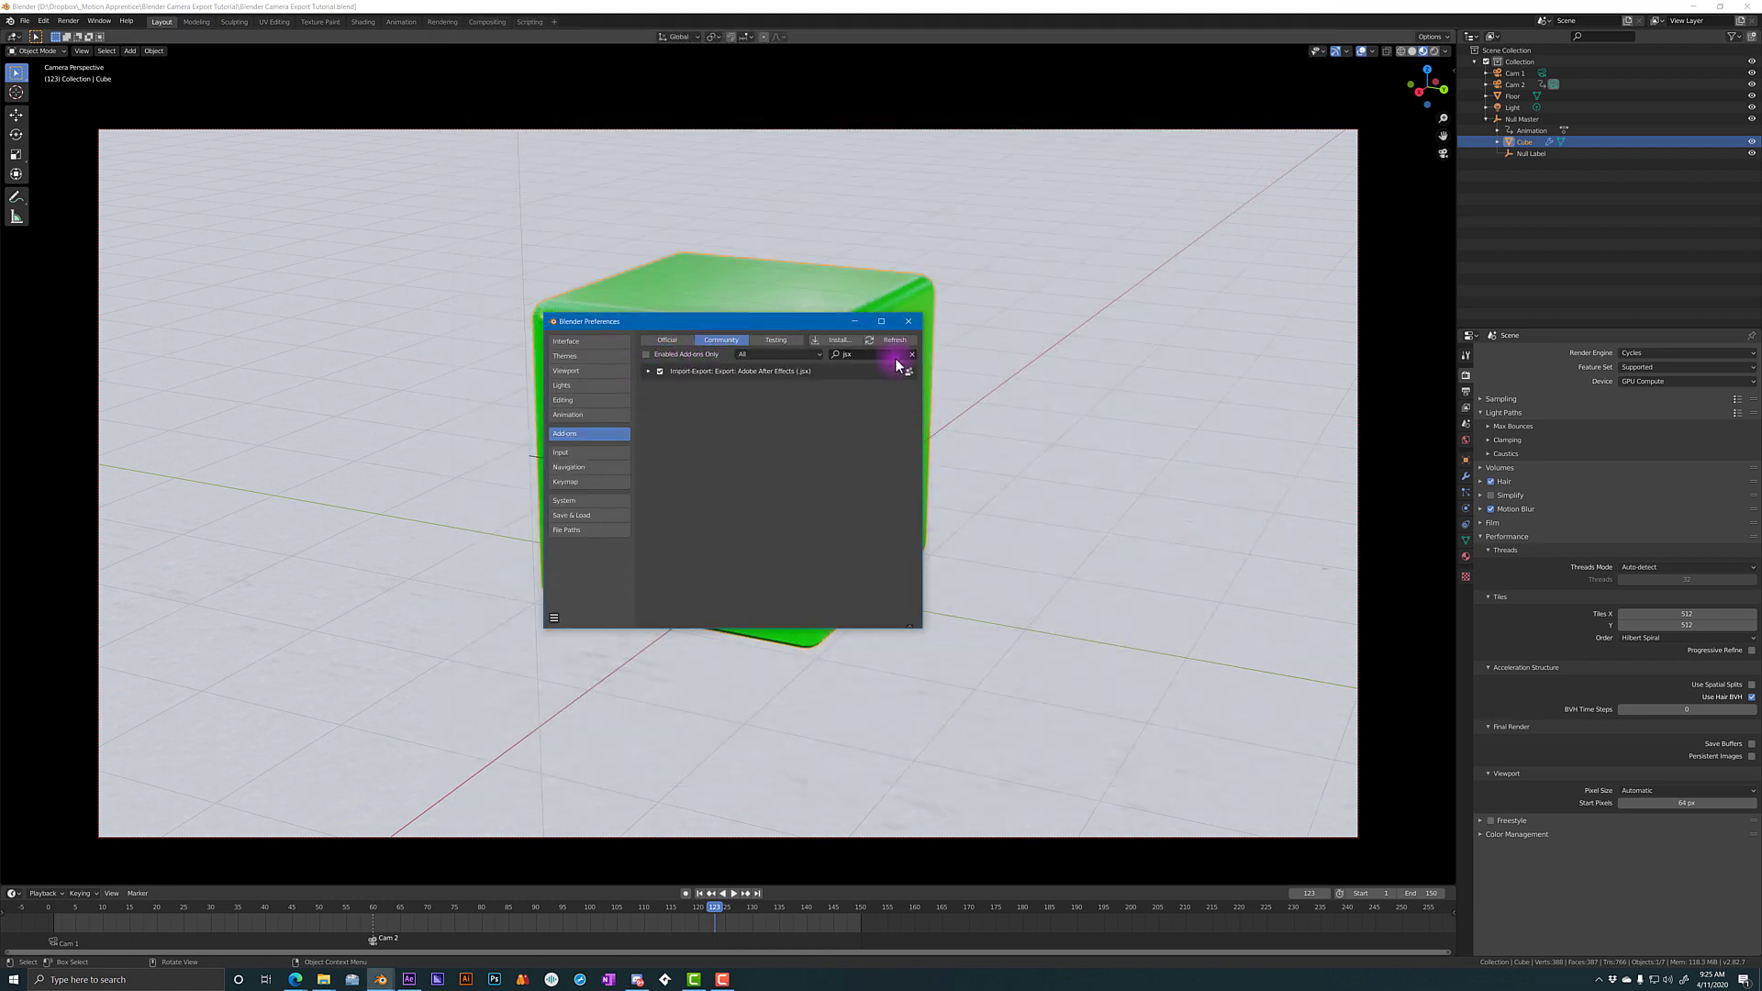
left_click(911, 354)
left_click(674, 340)
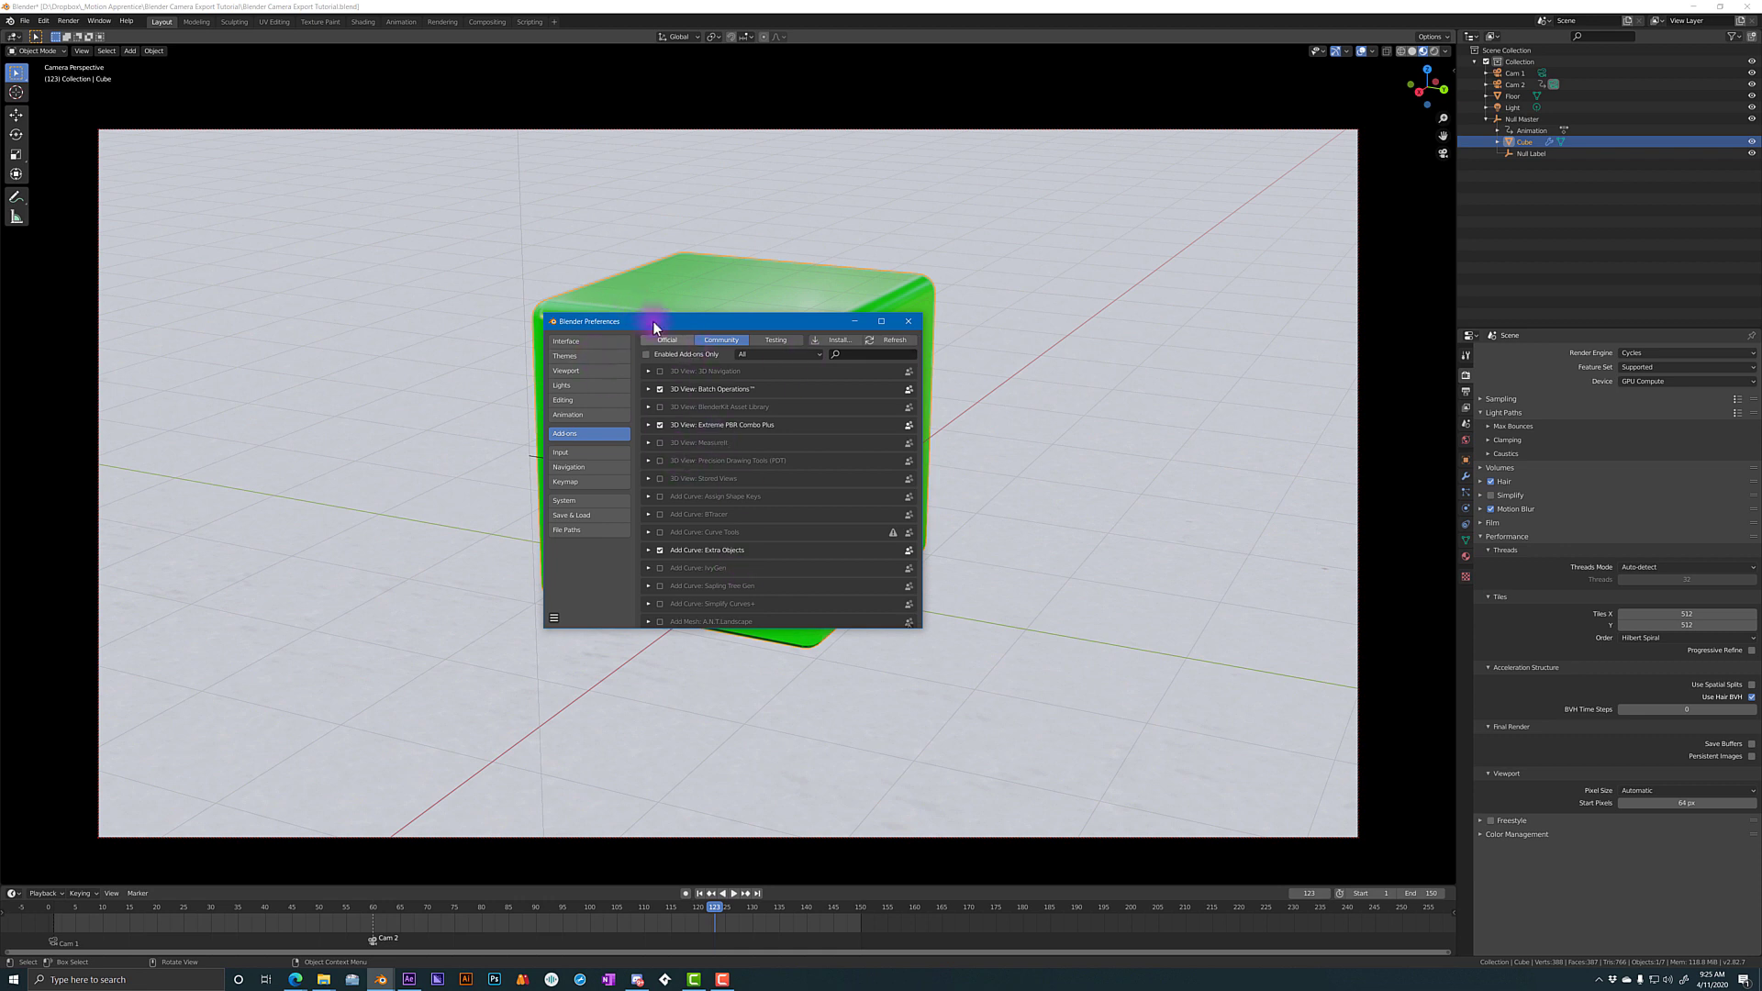
left_click(721, 342)
type("jsx")
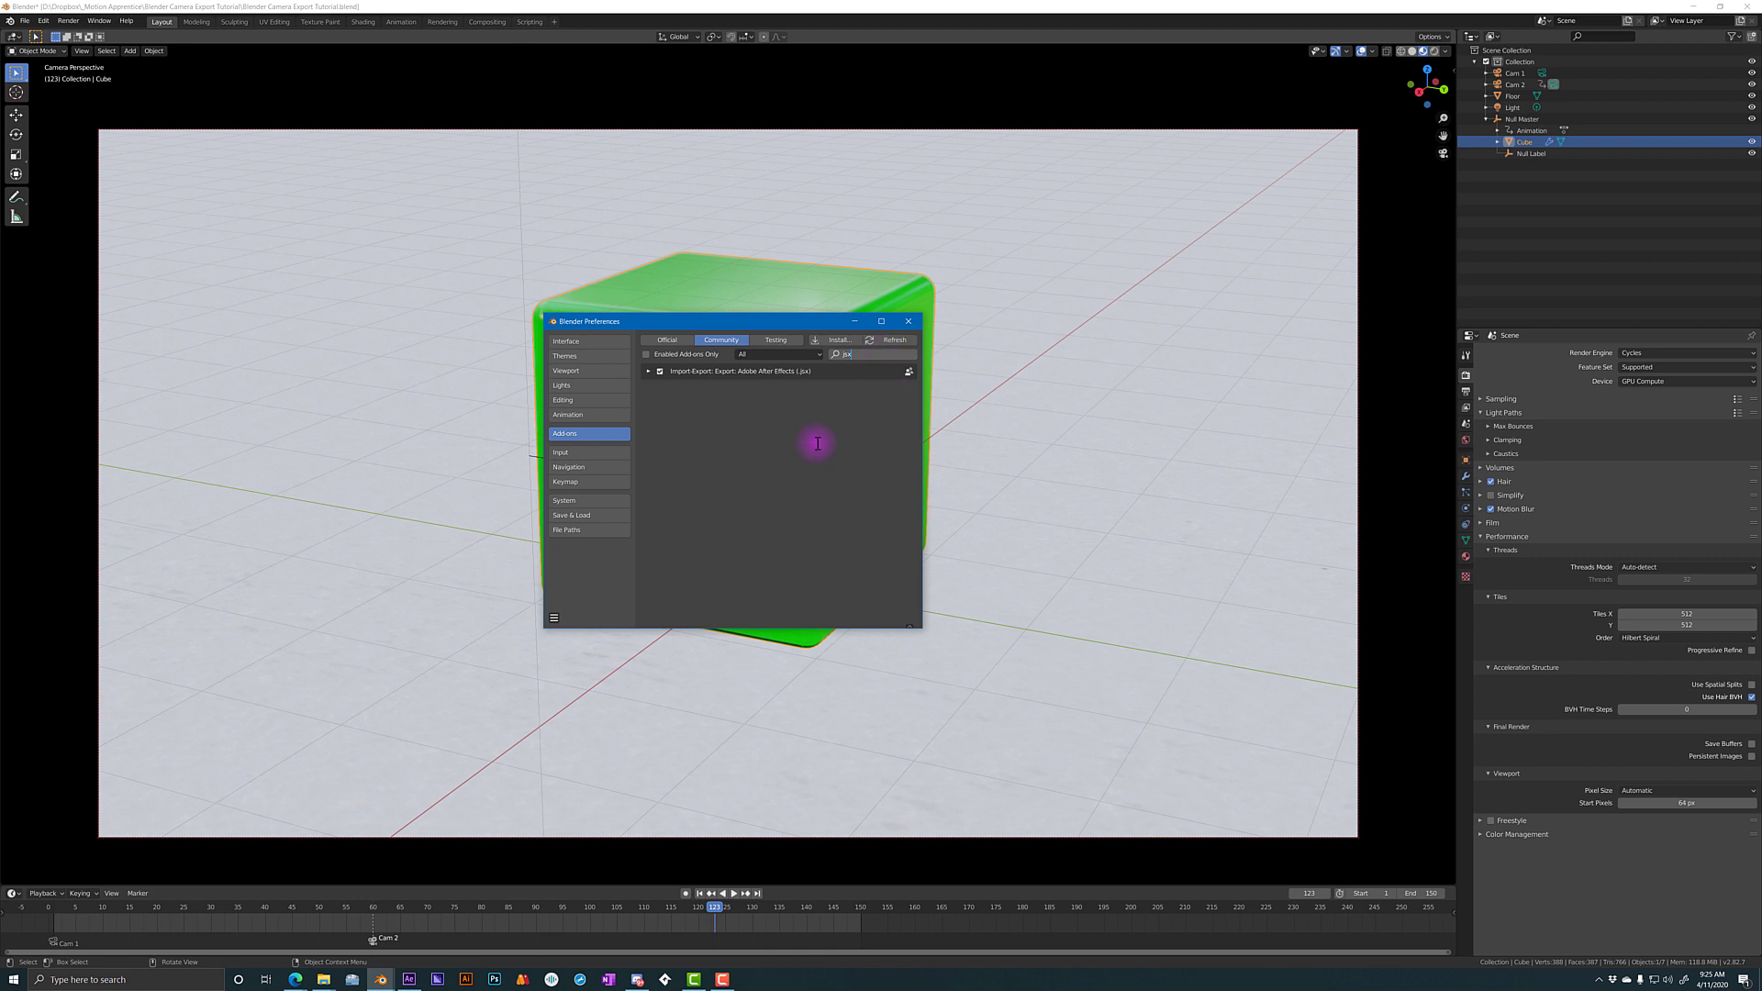
key("Return")
- Close the preferences and play the camera animation around the green cube
left_click(909, 322)
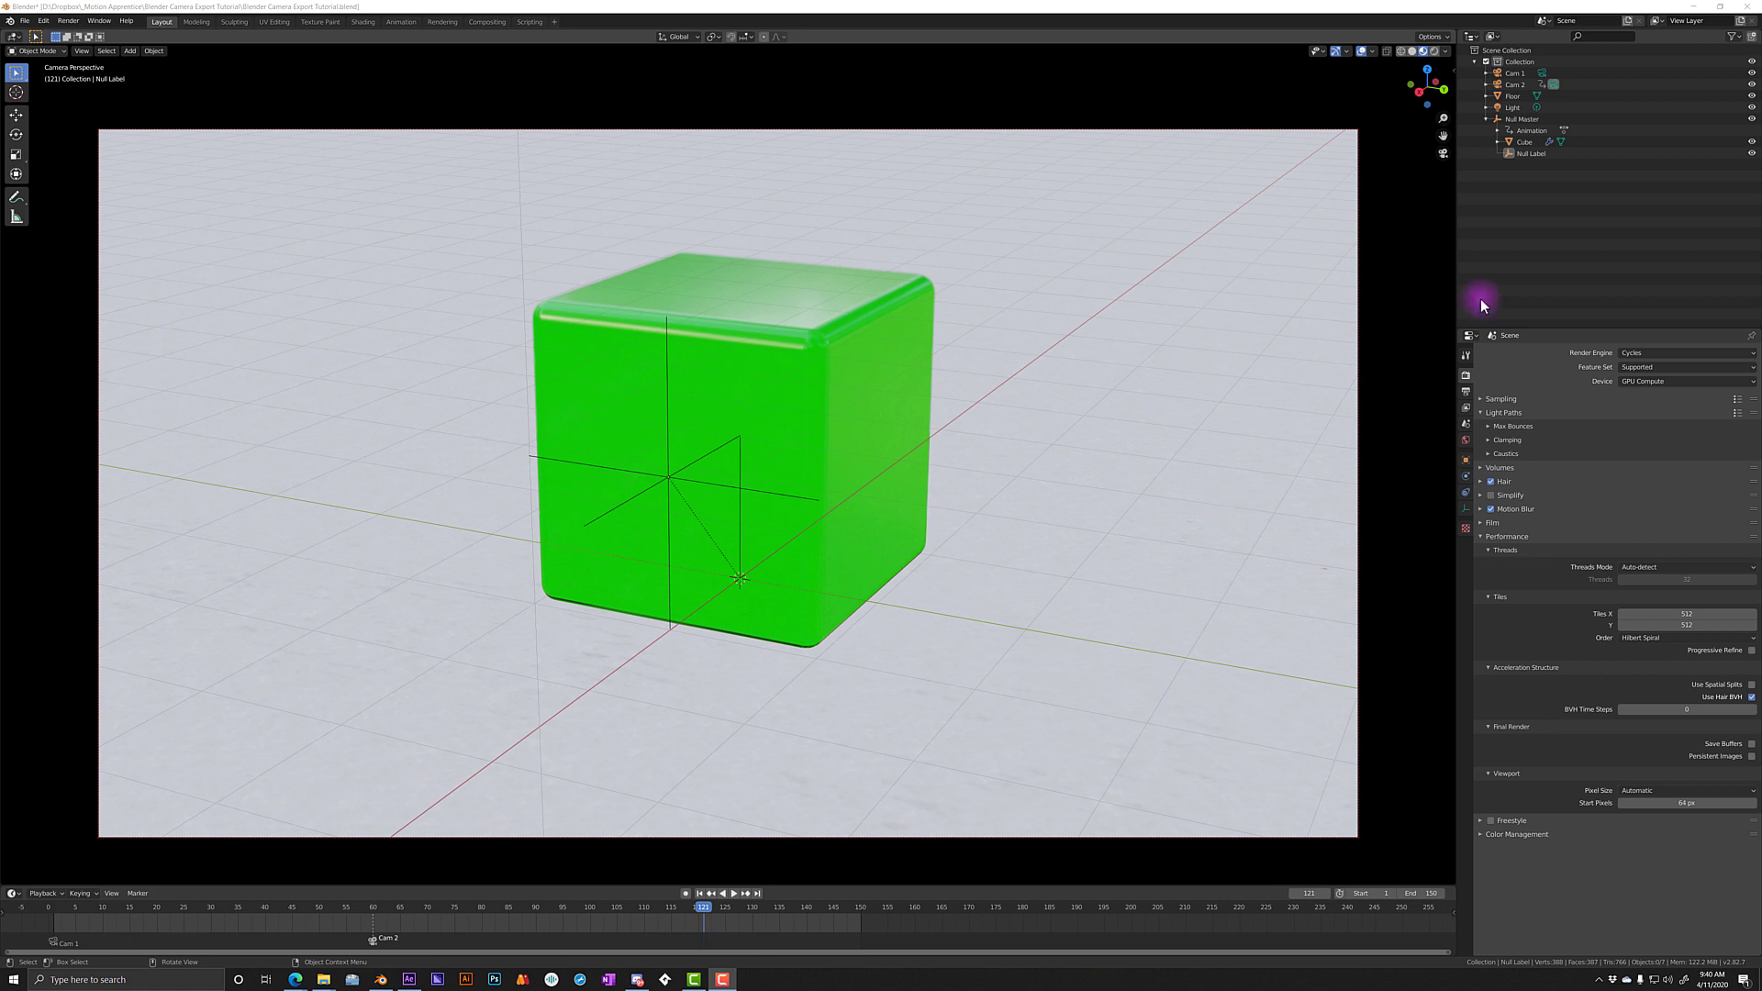
left_click(1556, 207)
key("space")
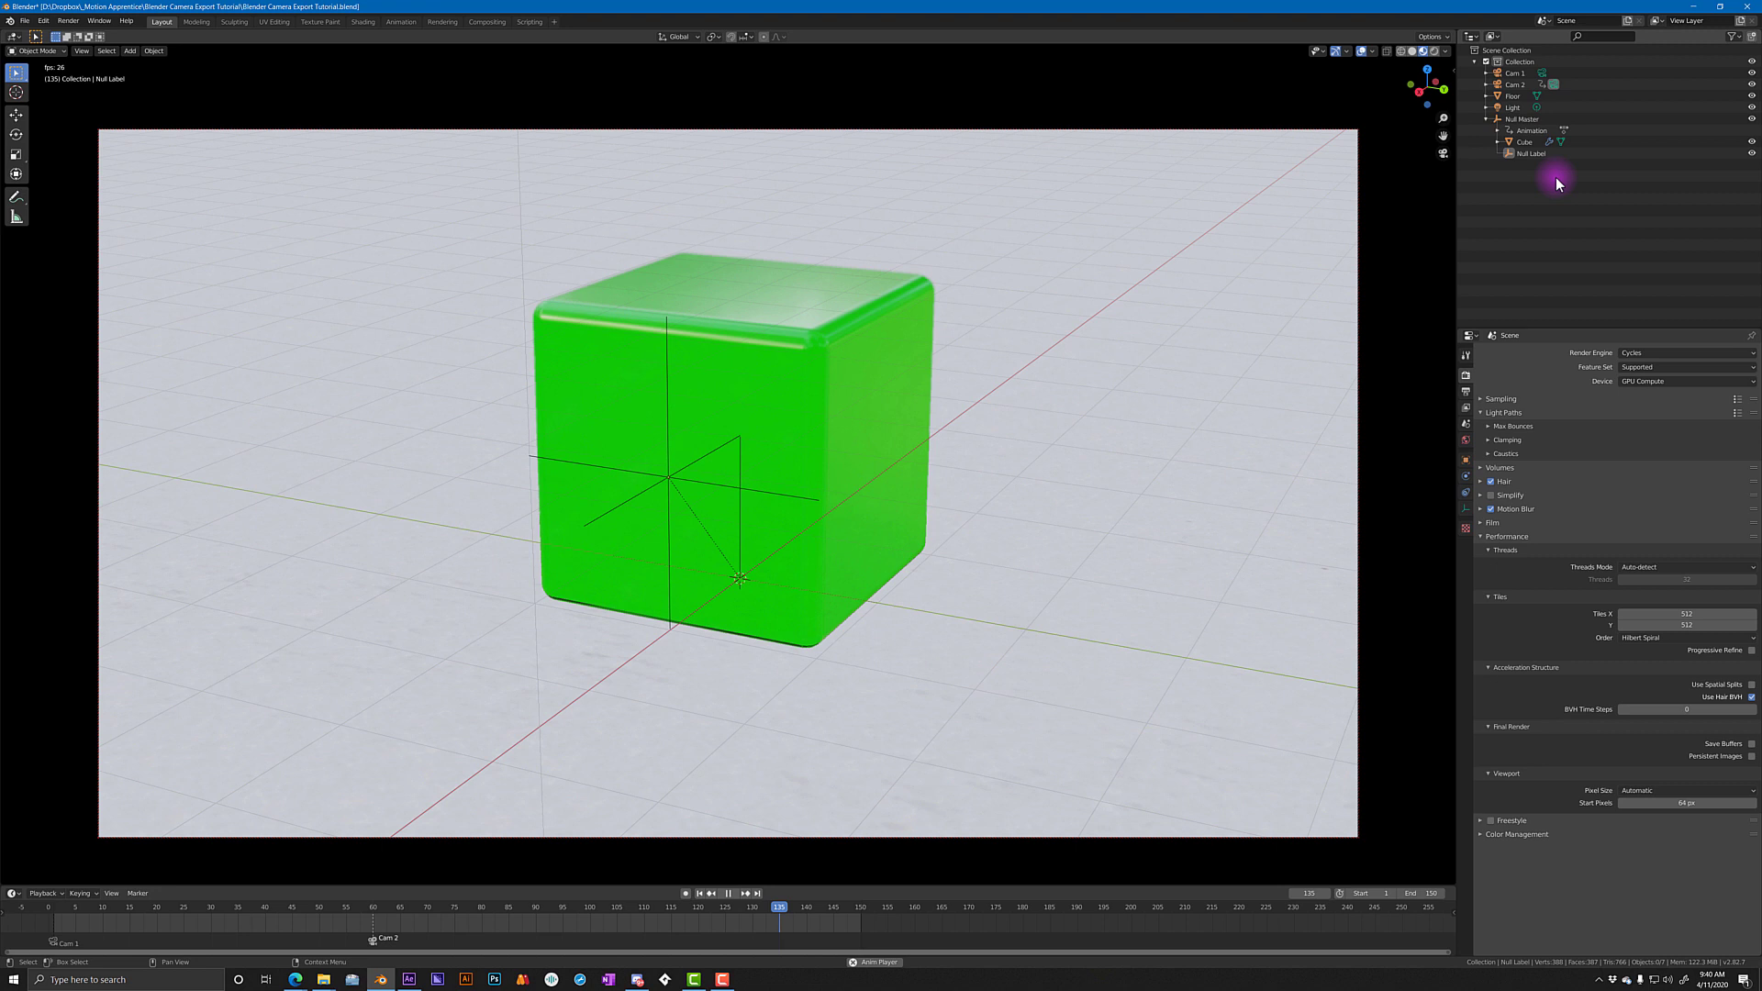
key("space")
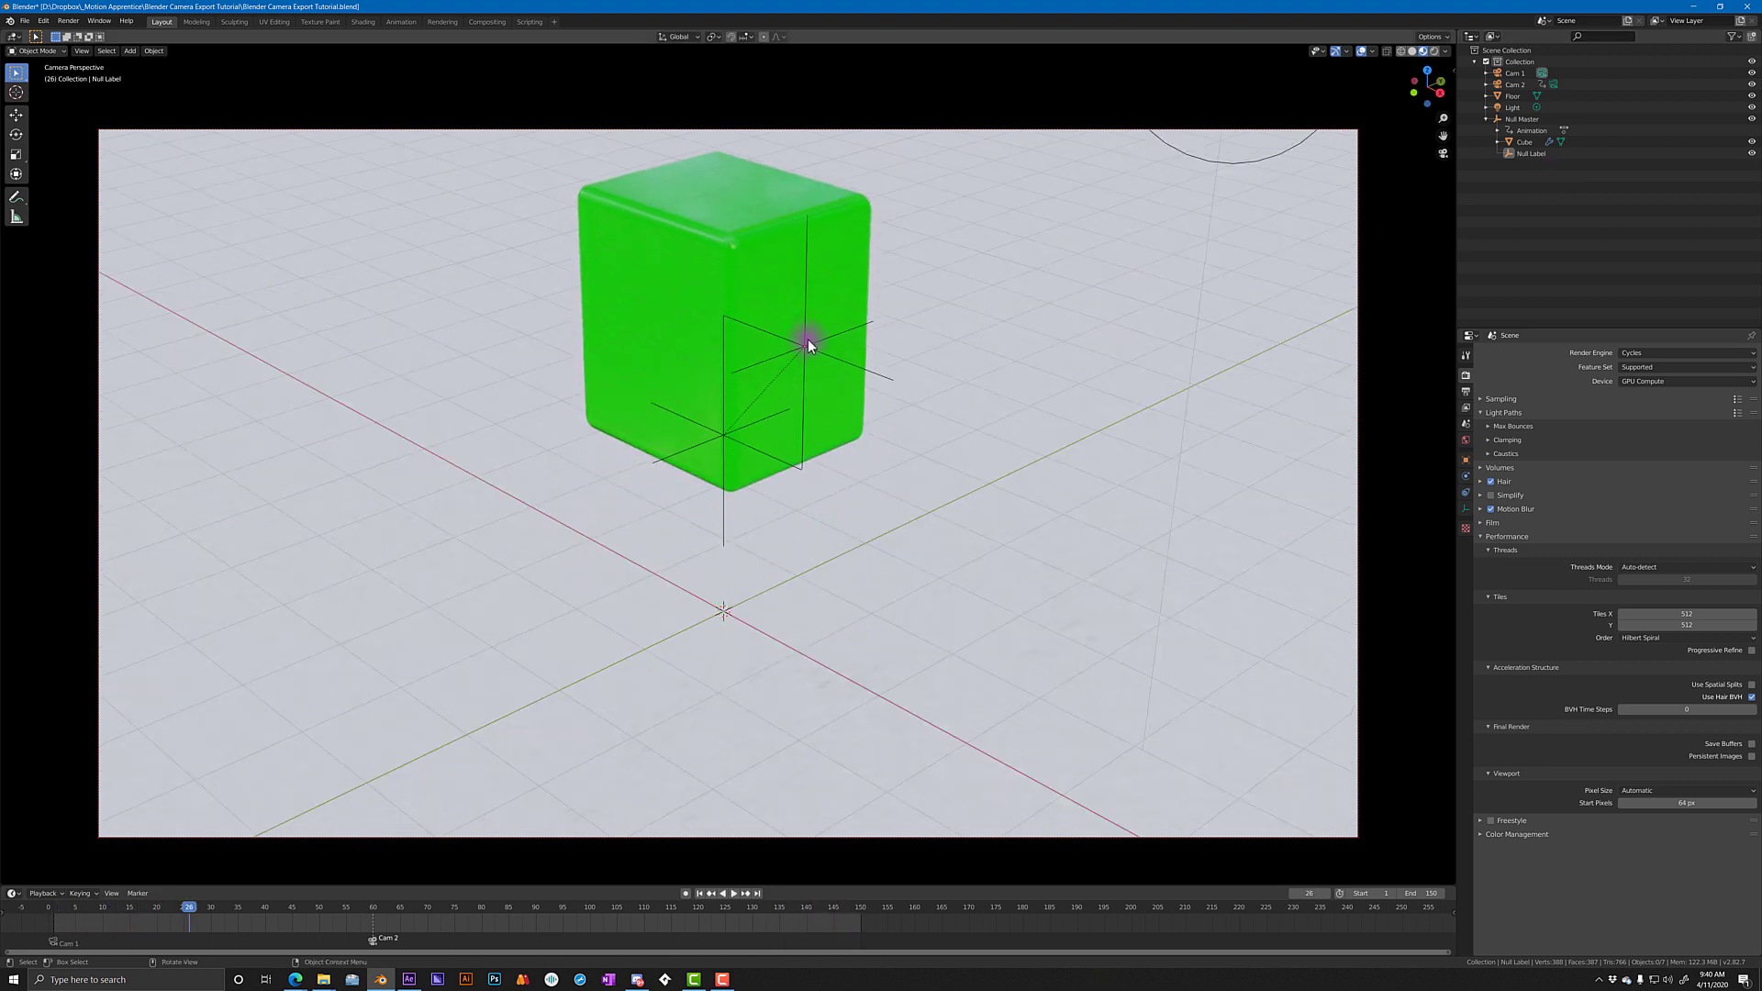
- Inspect Cube, Null Label, Cam 2 and Cam 1, check the camera switch, then select everything
left_click(806, 345)
left_click(806, 353)
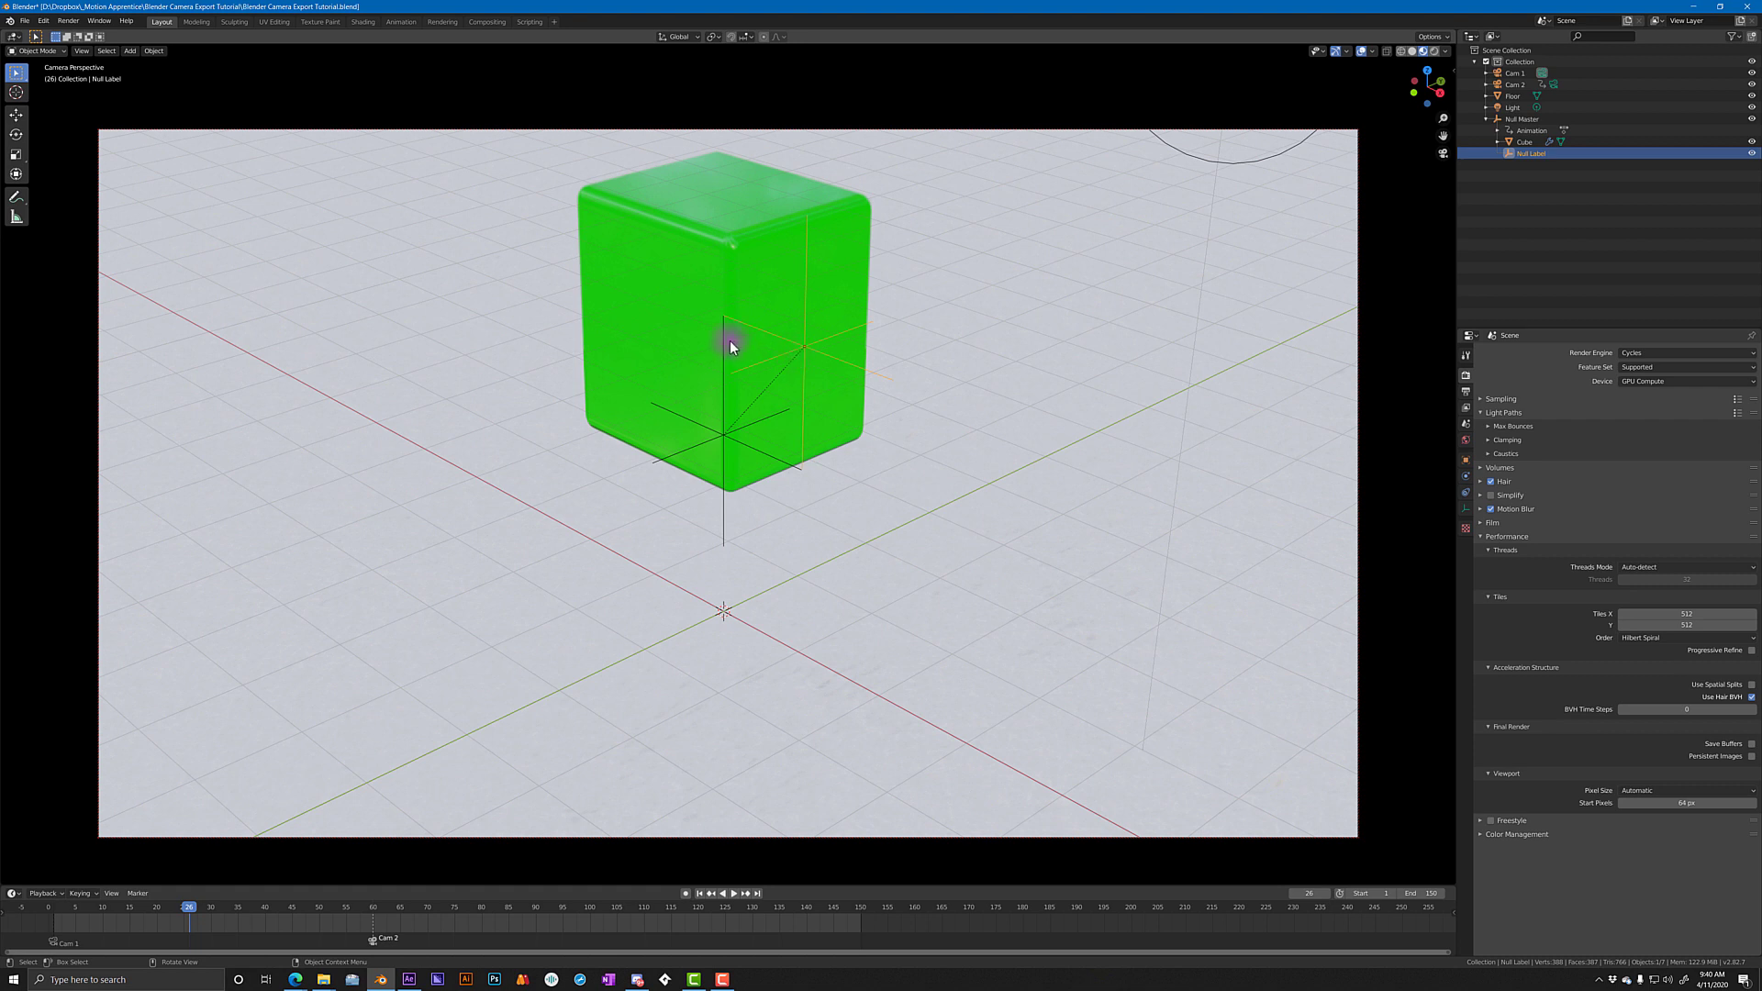
left_click(1516, 83)
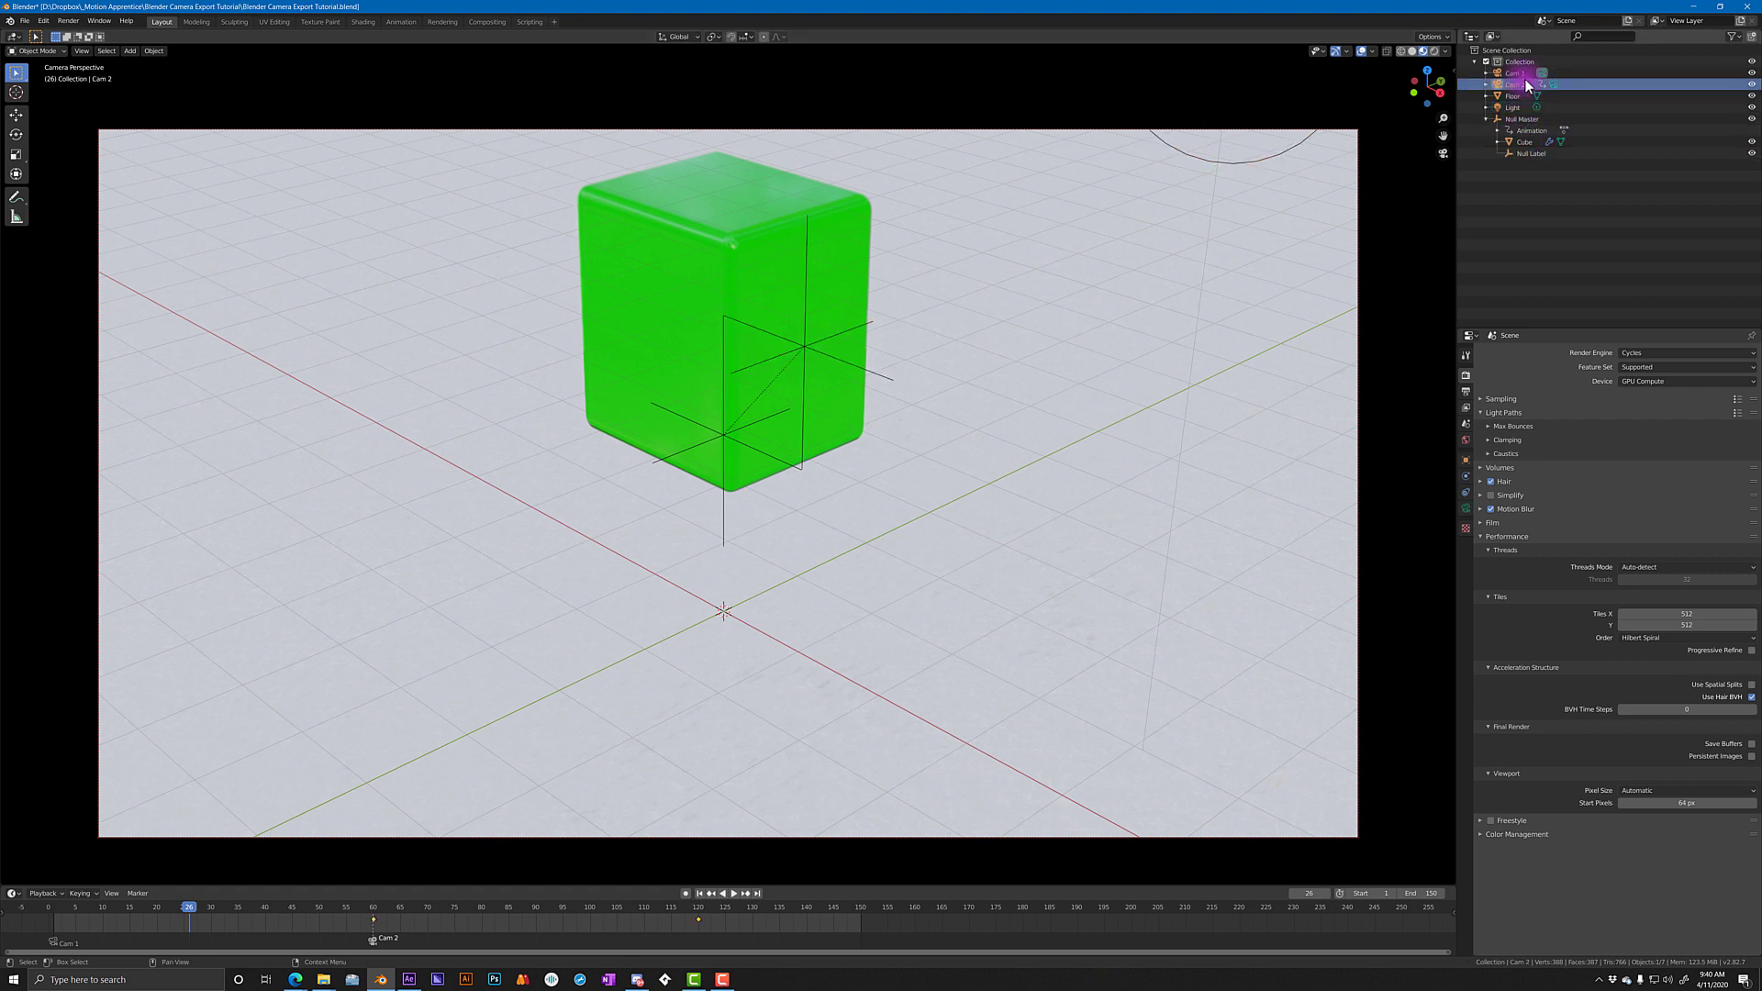
left_click(1517, 72)
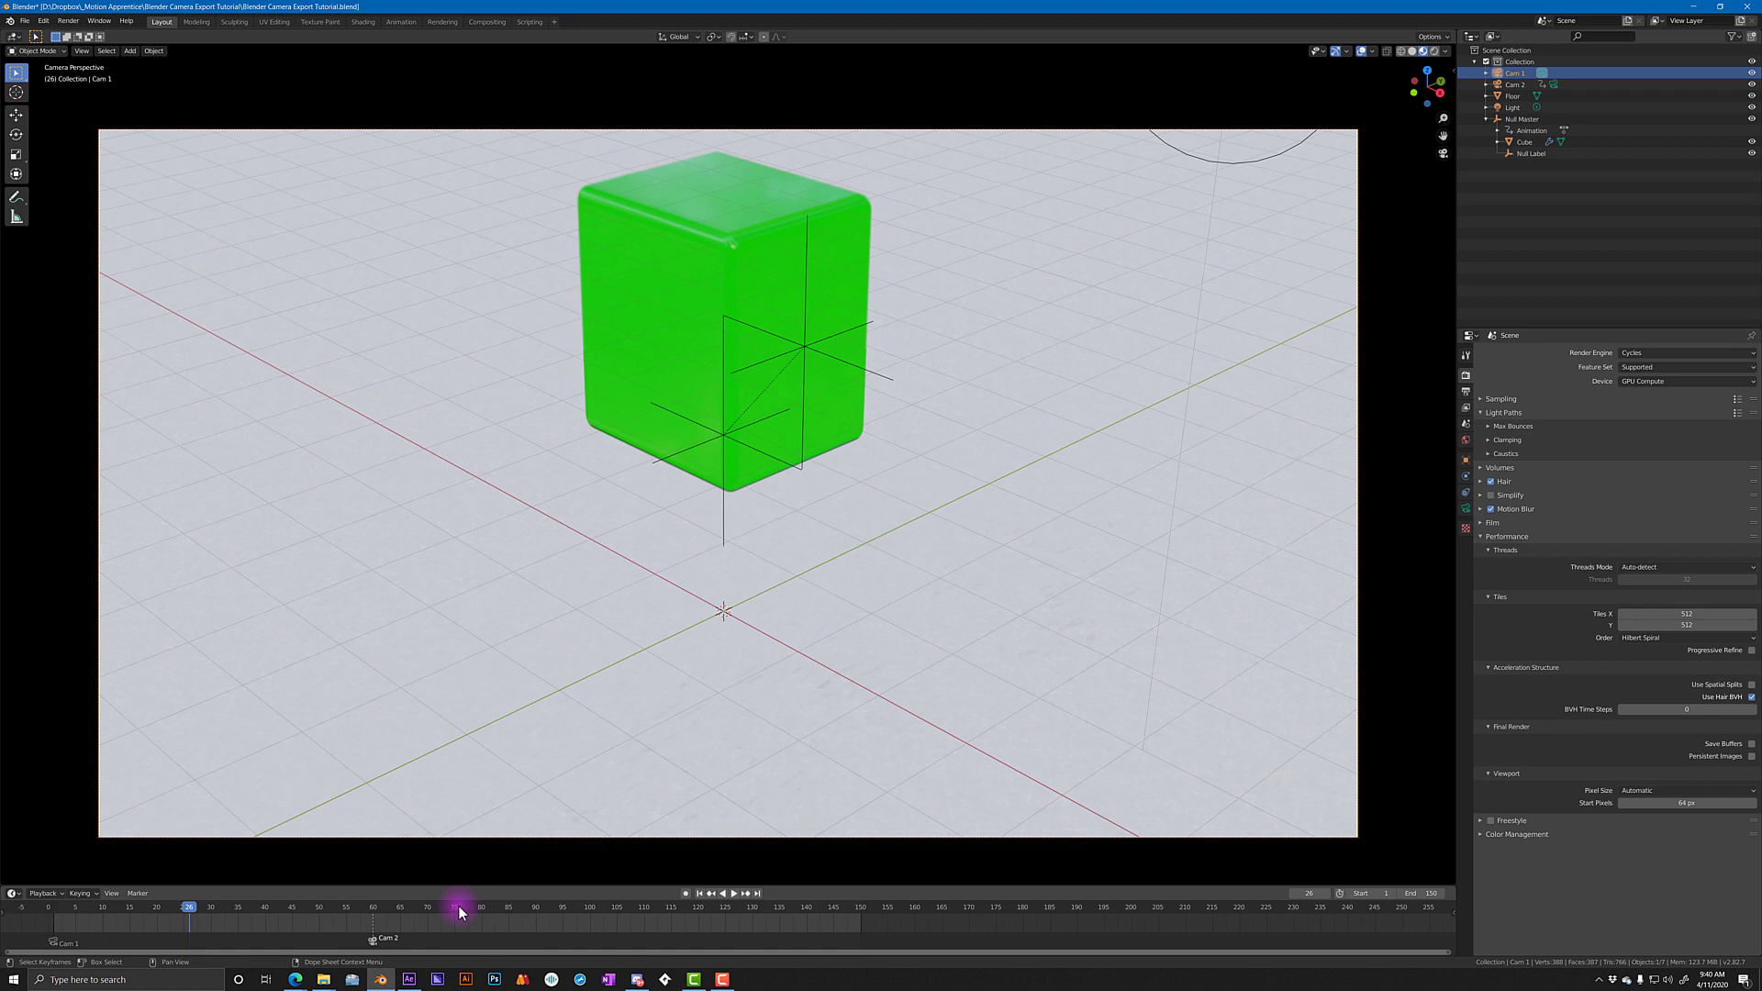
left_click_drag(466, 906, 173, 912)
key("space")
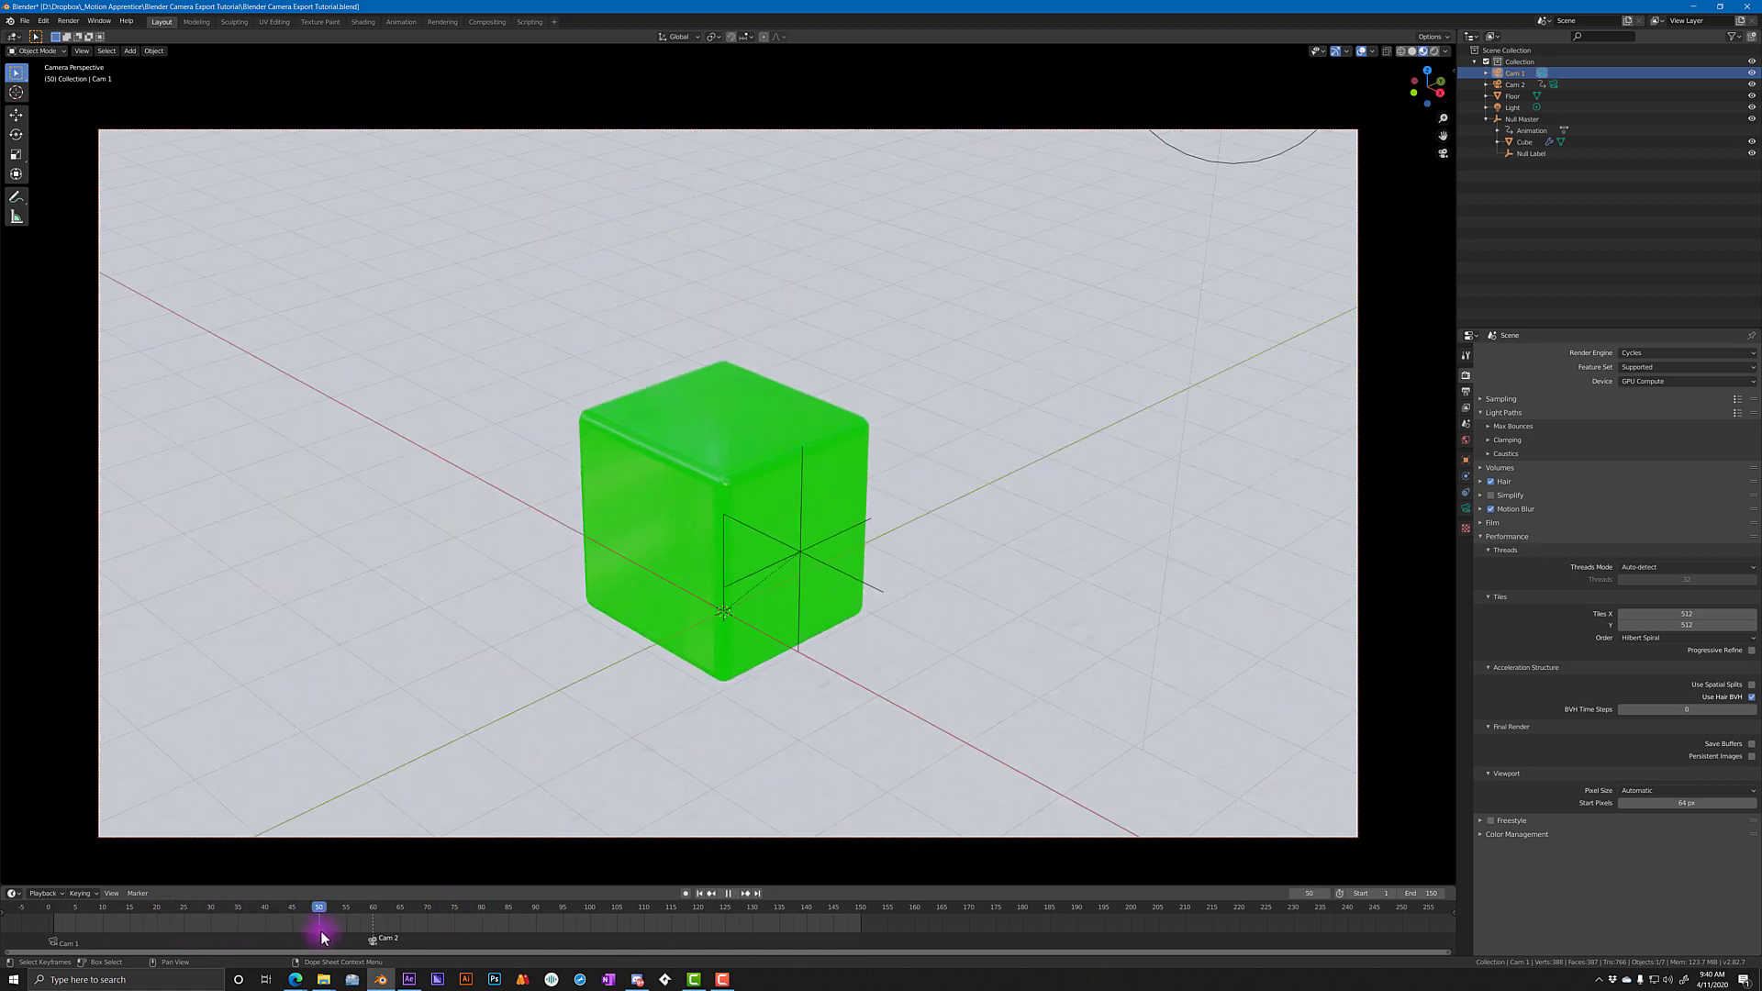
left_click_drag(286, 927, 464, 931)
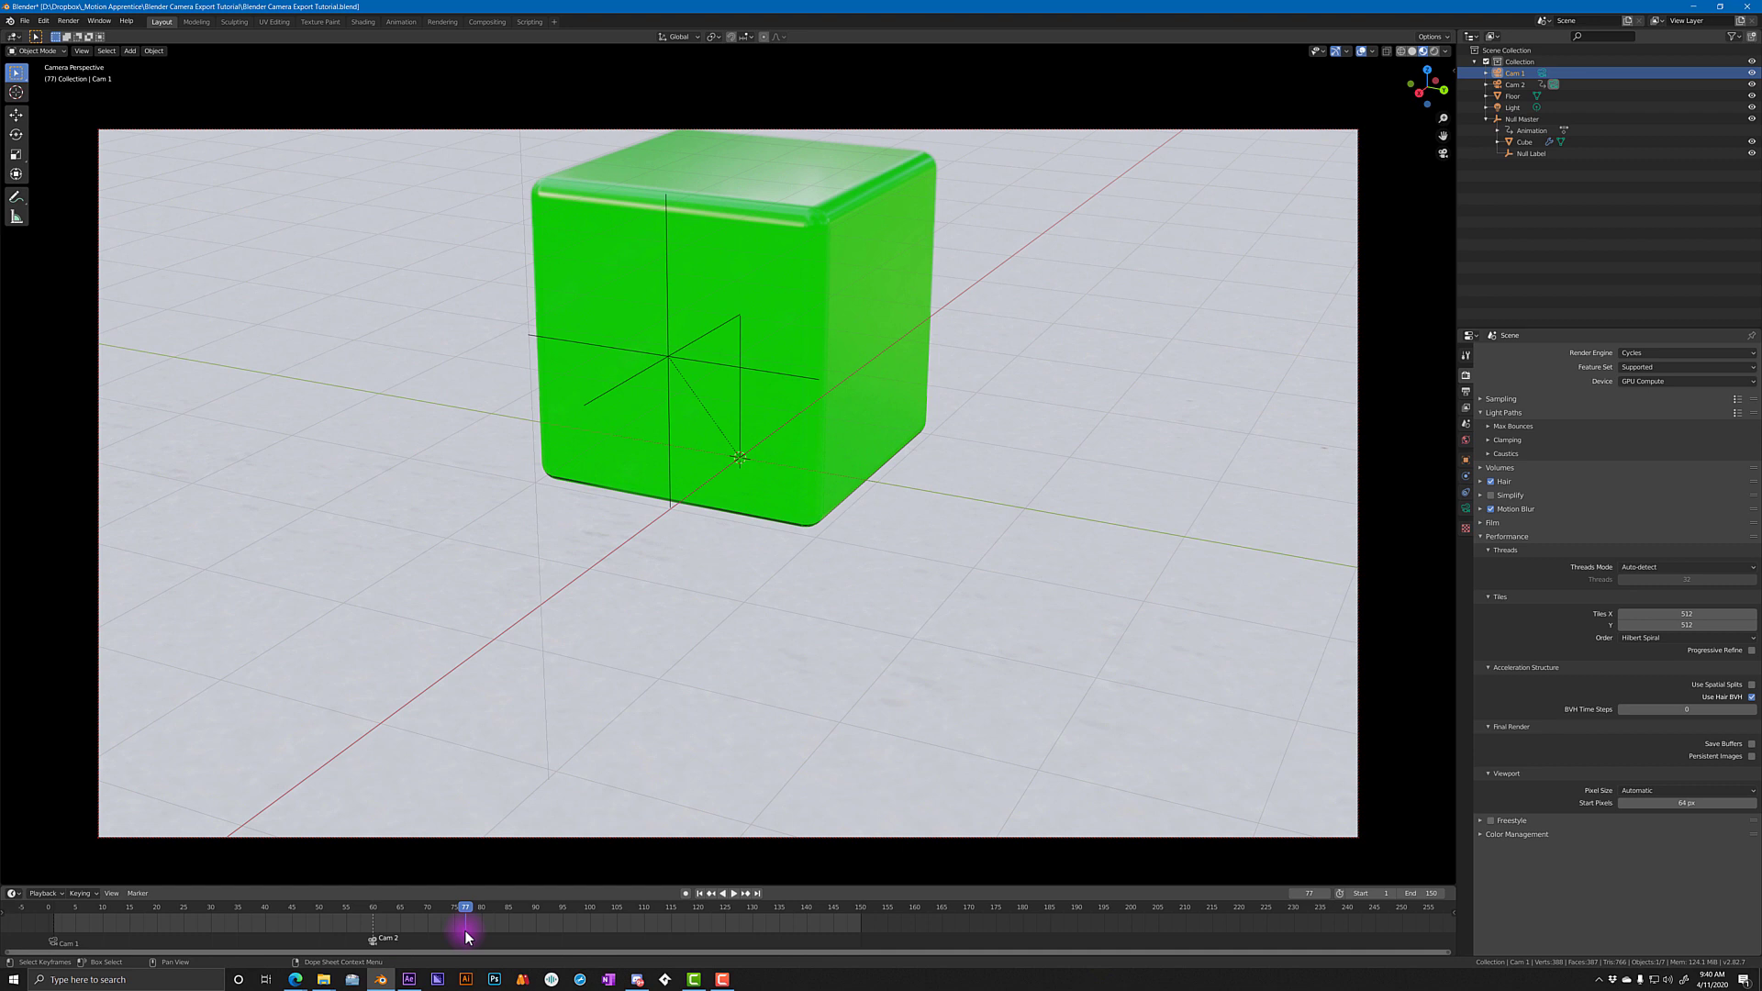
key("space")
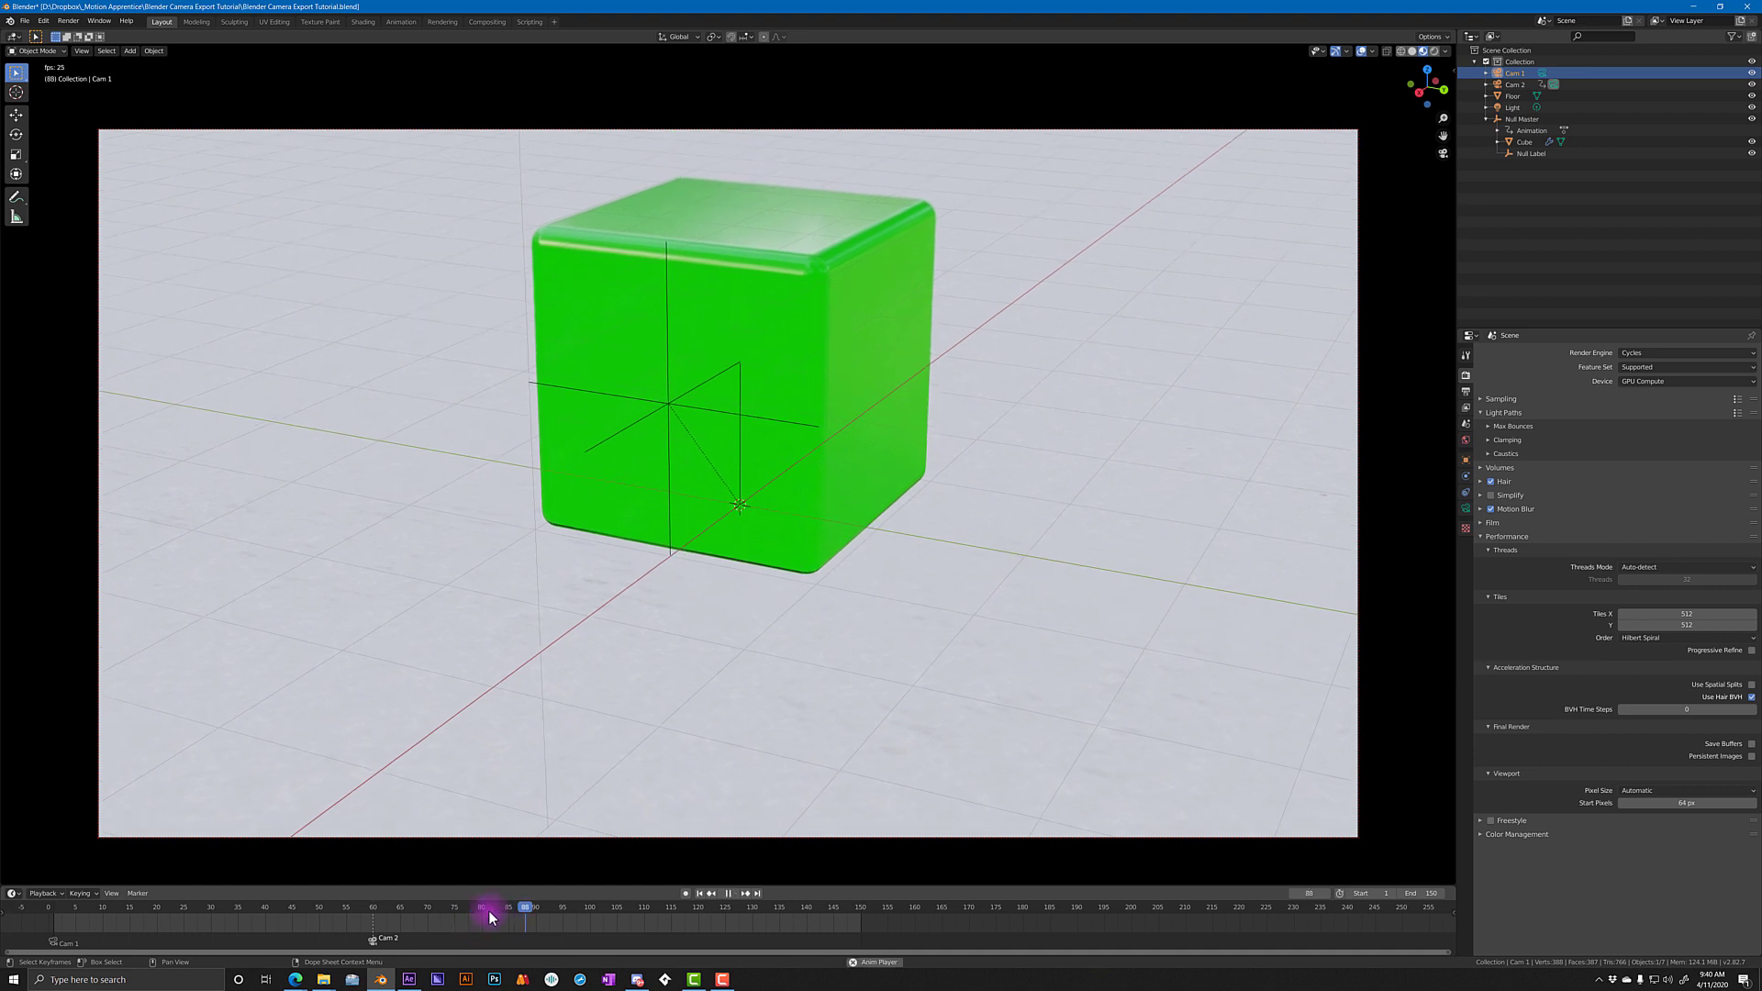
key("space")
key("a")
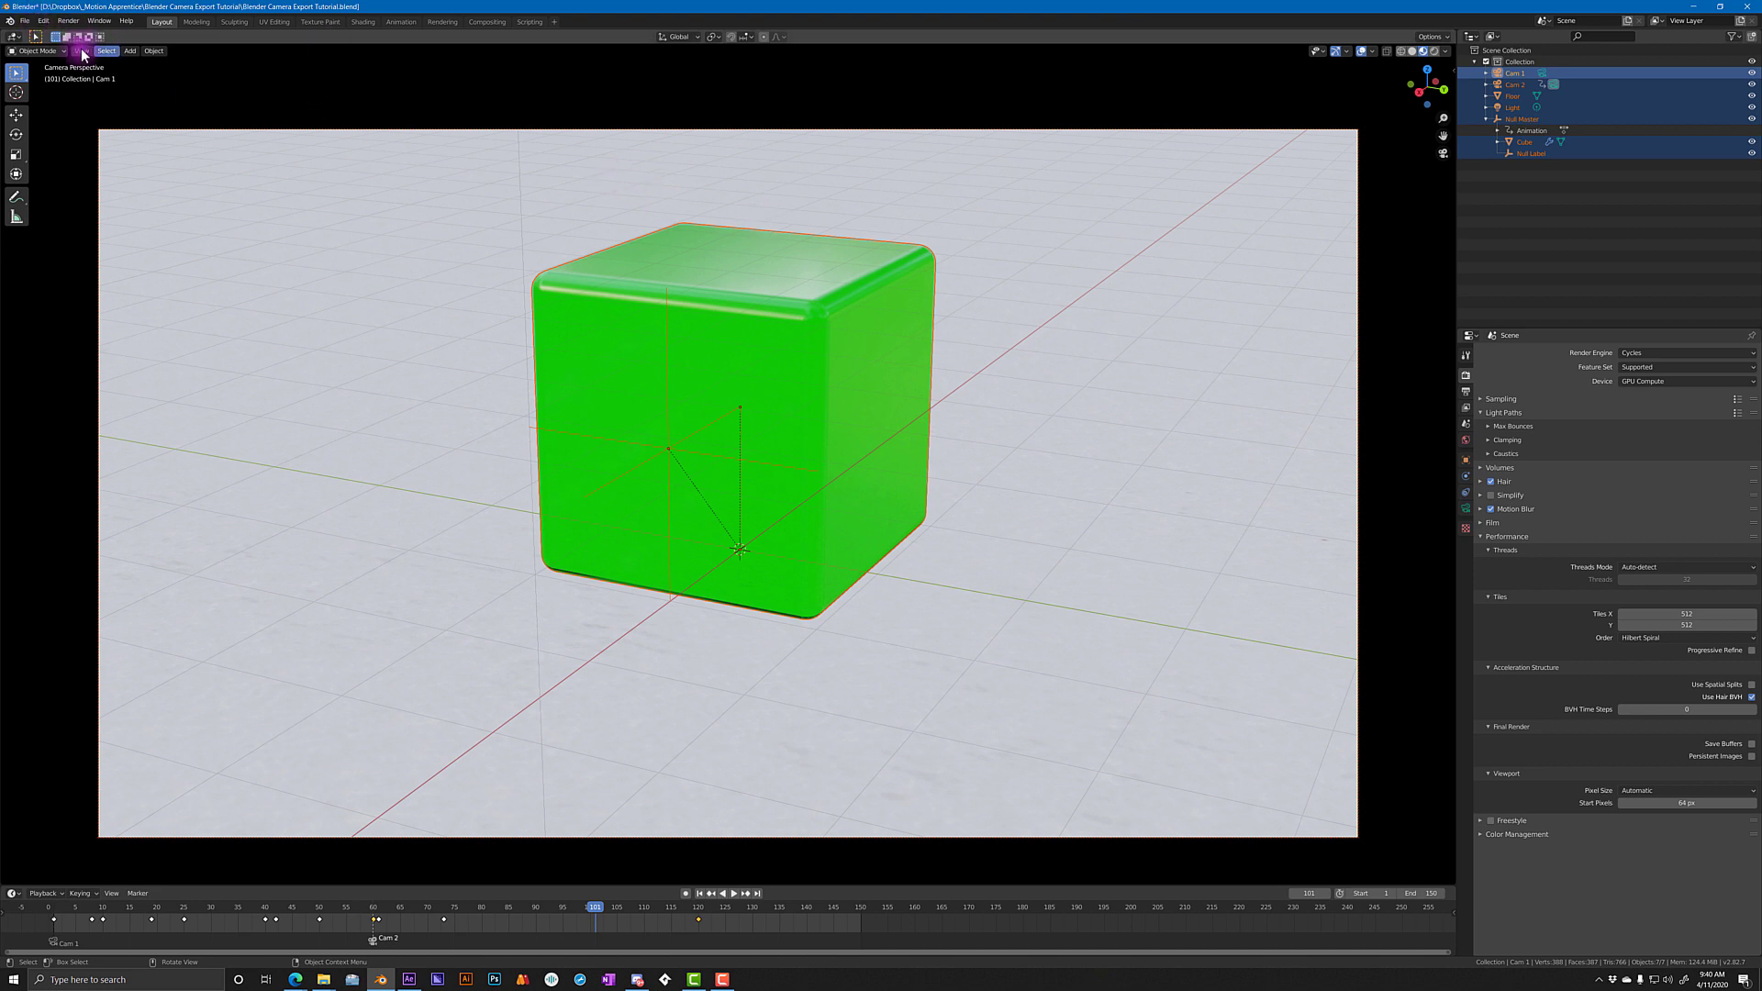
- Export the selection as an After Effects .jsx into Desktop > Blender Camera Export Tutorial
left_click(25, 20)
mouse_move(84, 182)
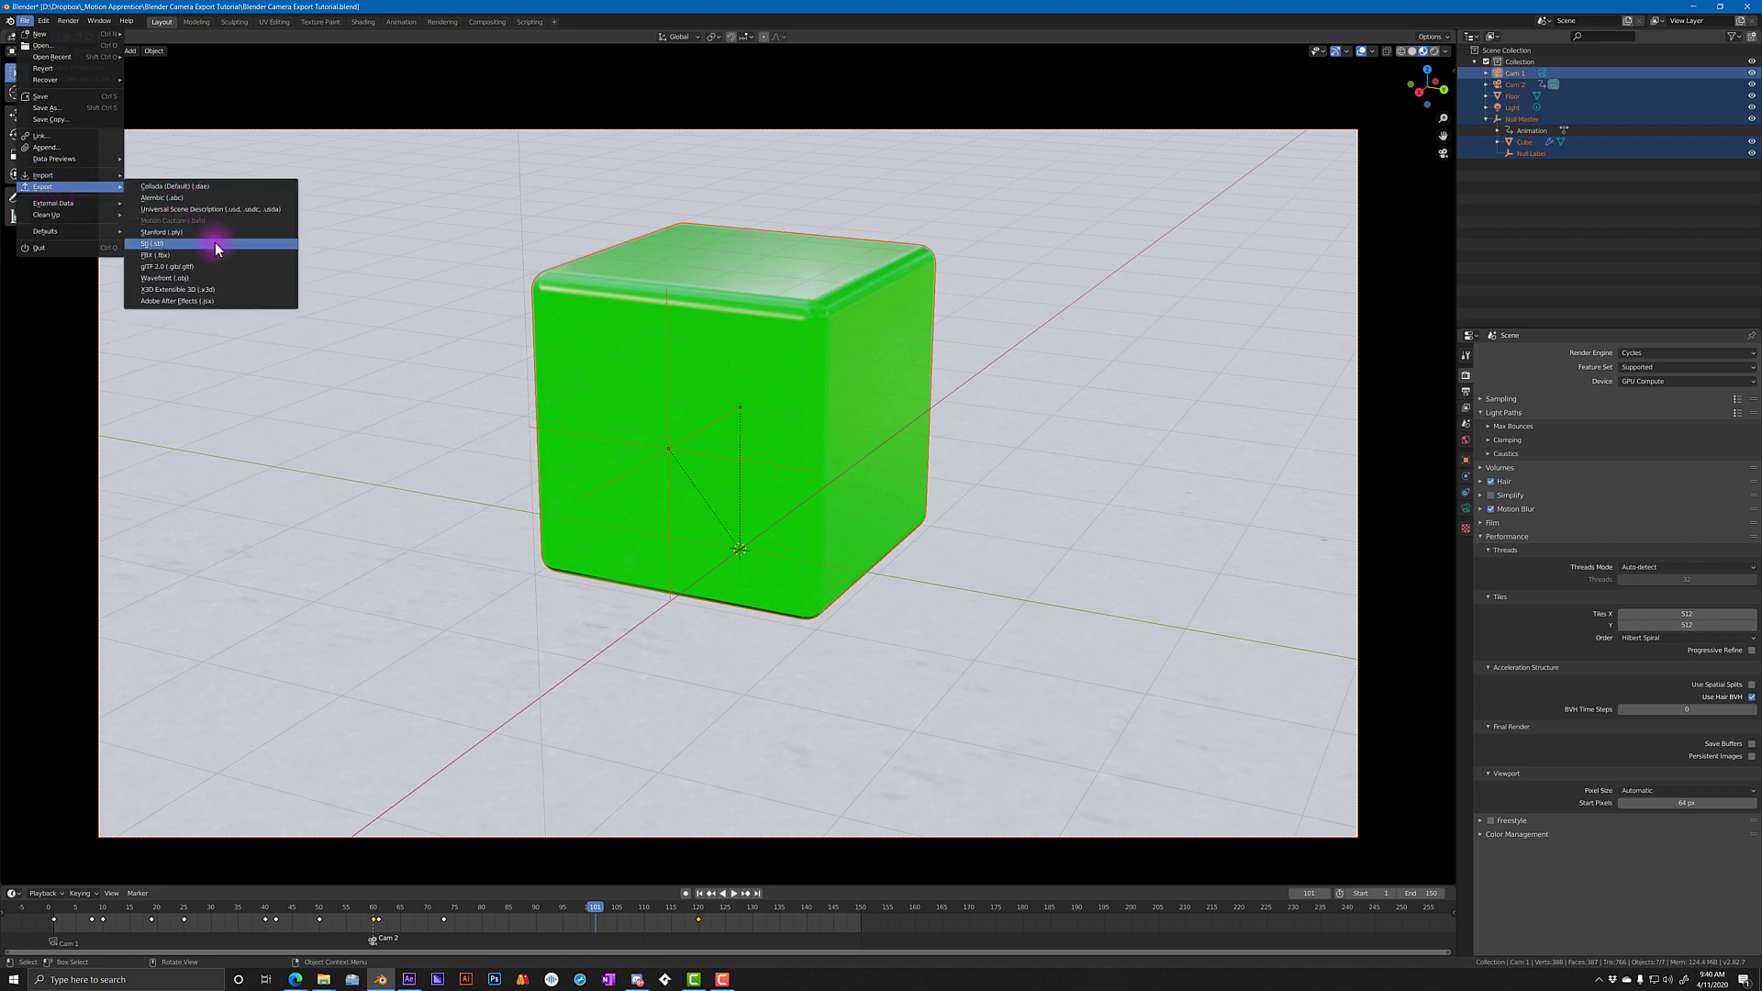
left_click(224, 303)
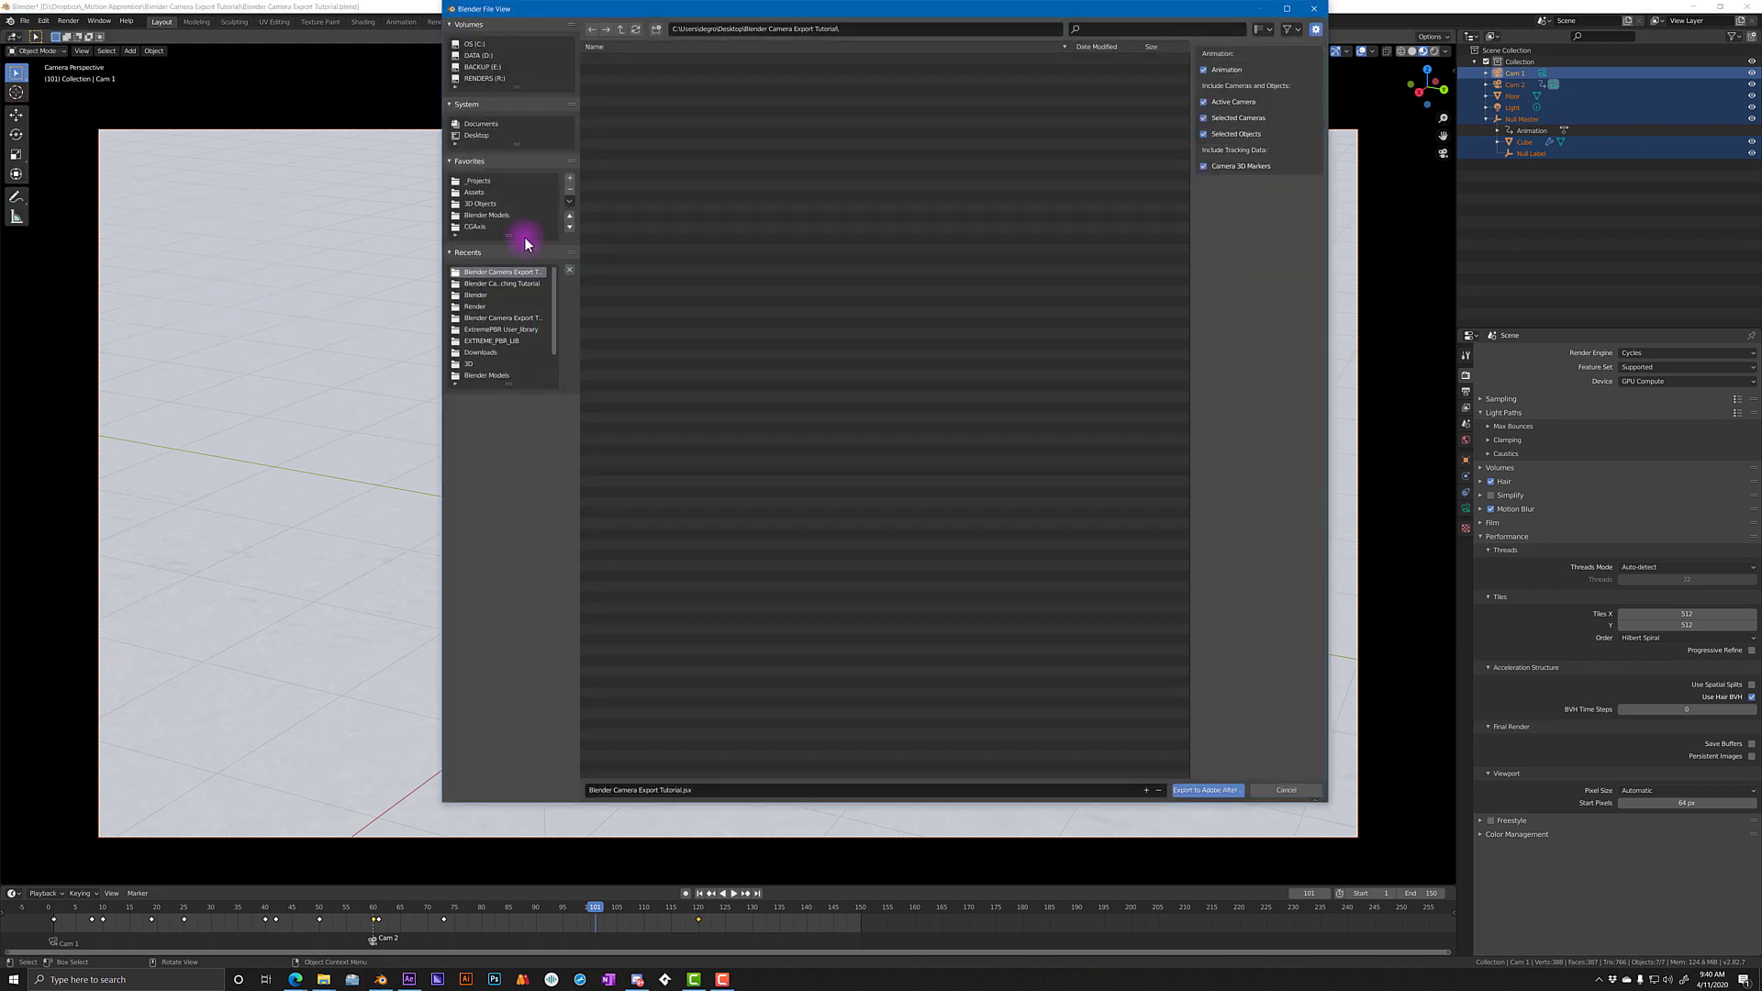
left_click(477, 135)
left_click(666, 66)
left_click(1205, 790)
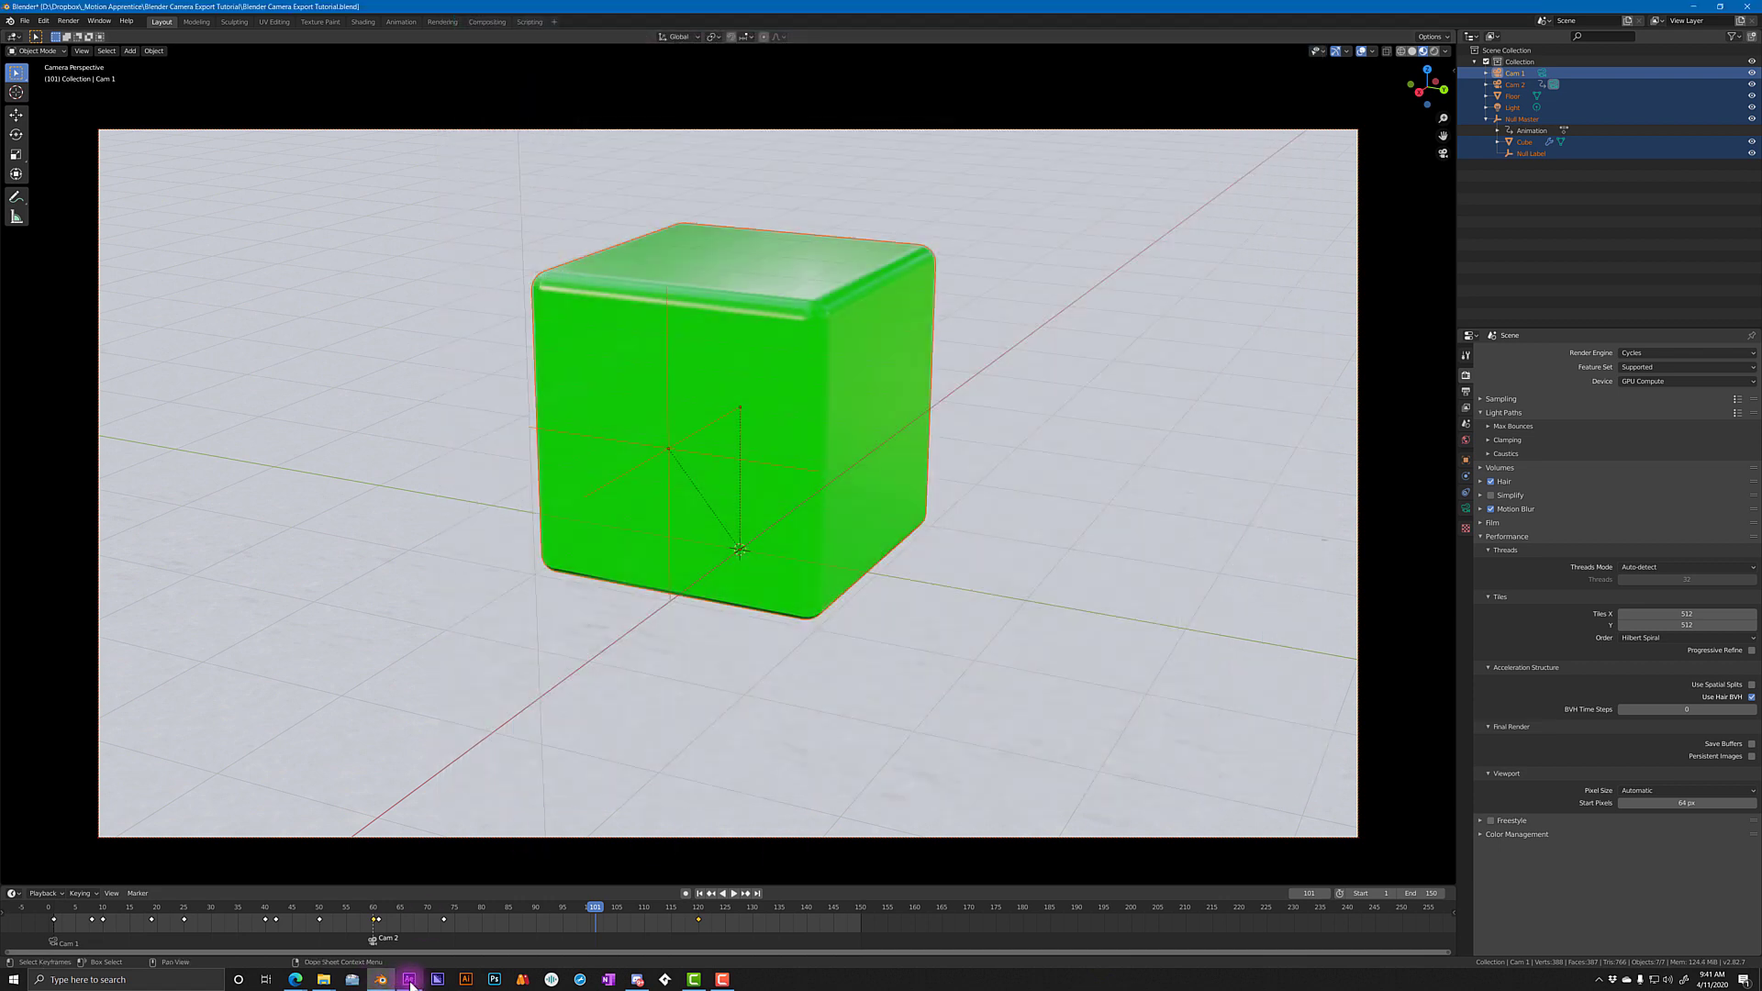
- Confirm the 62.7 KB exported jsx sits in the tutorial folder, then return to After Effects
mouse_move(409, 980)
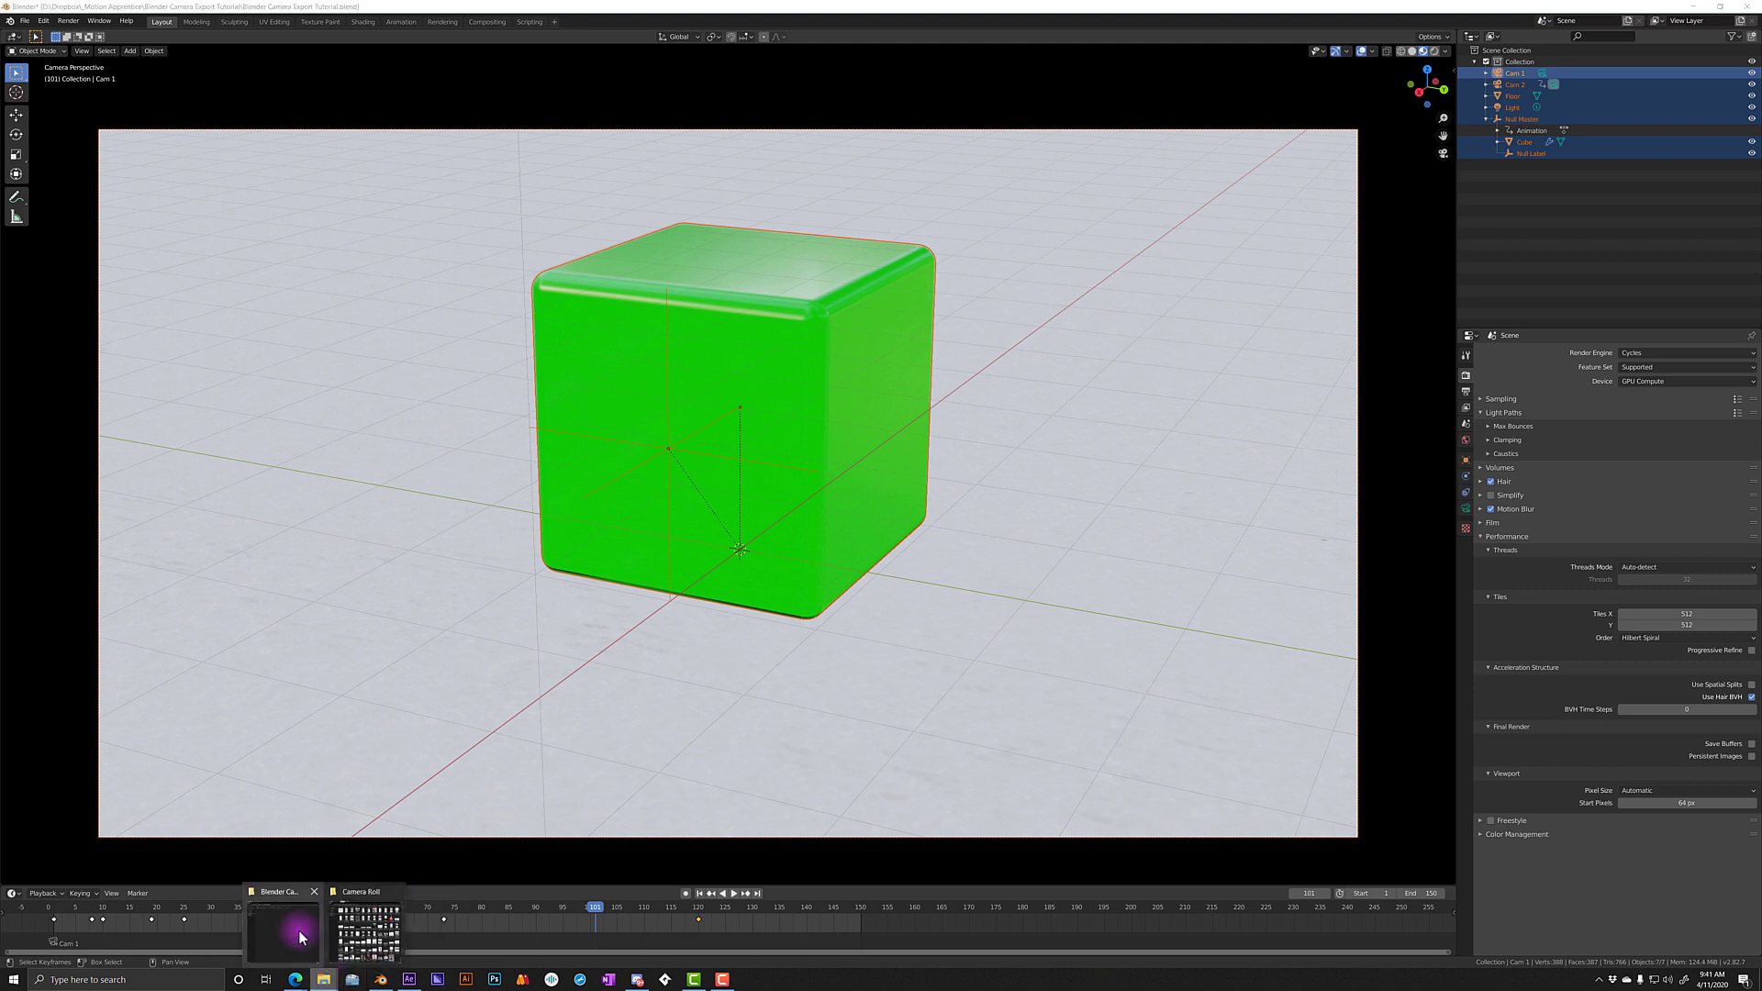
left_click(303, 926)
left_click_drag(769, 292, 767, 275)
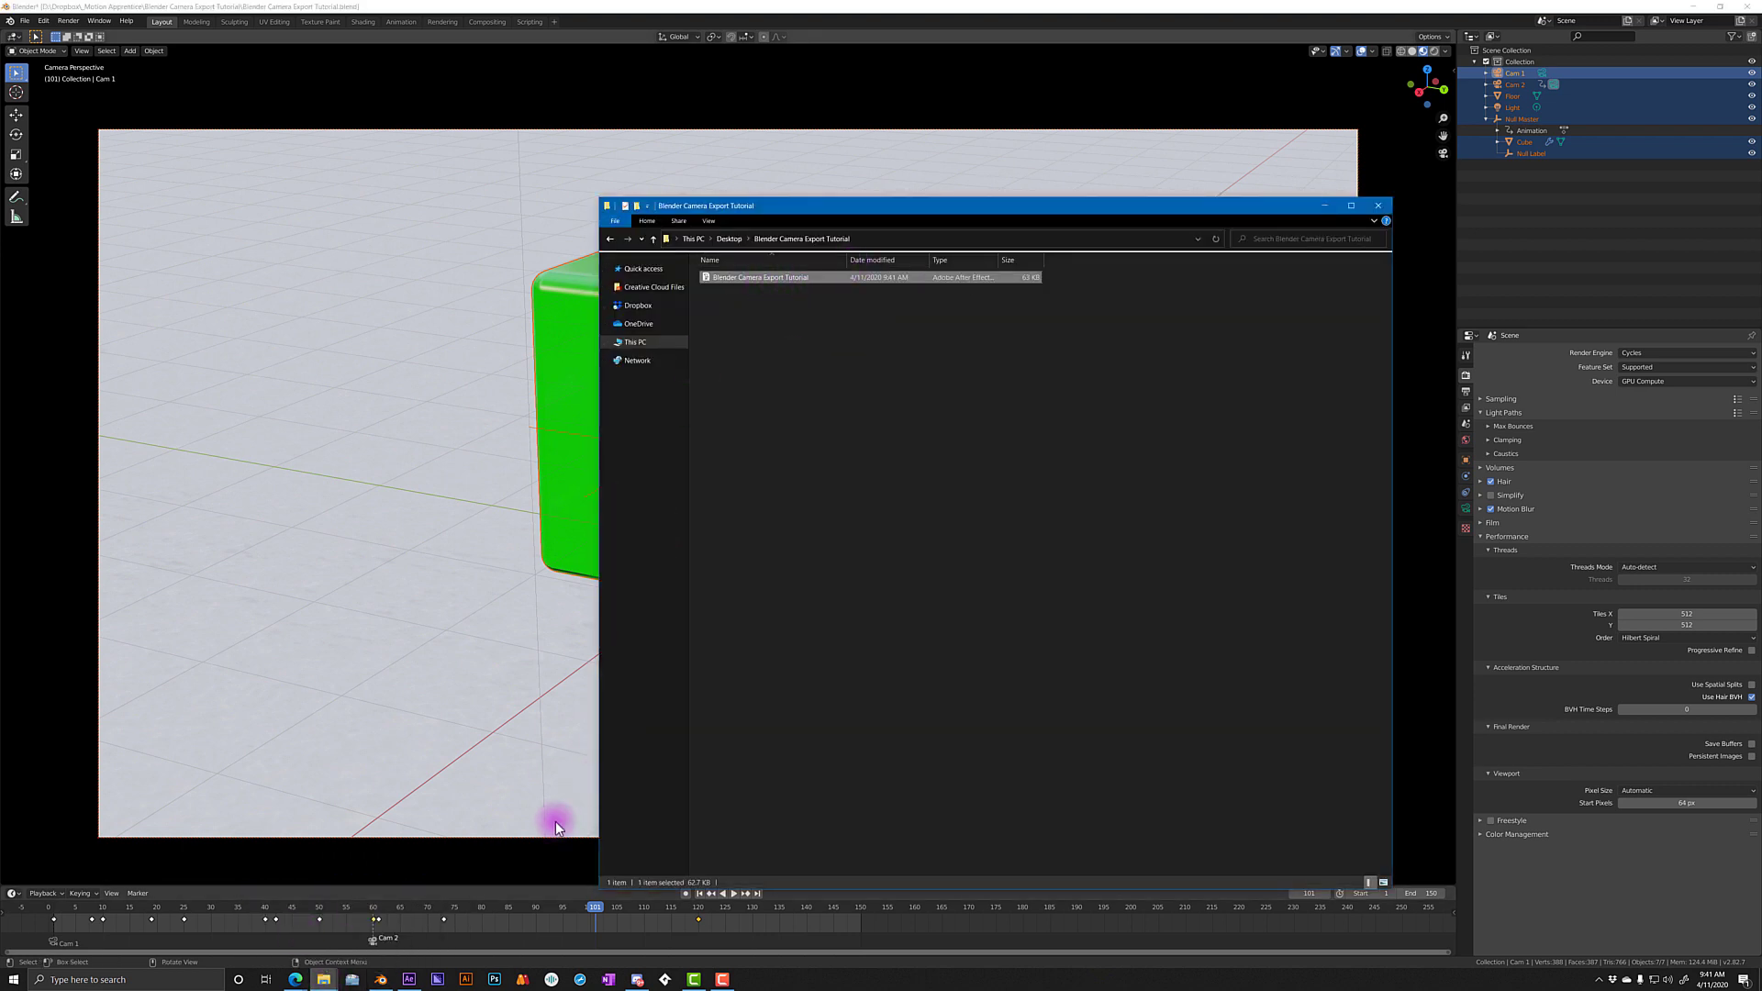
mouse_move(410, 978)
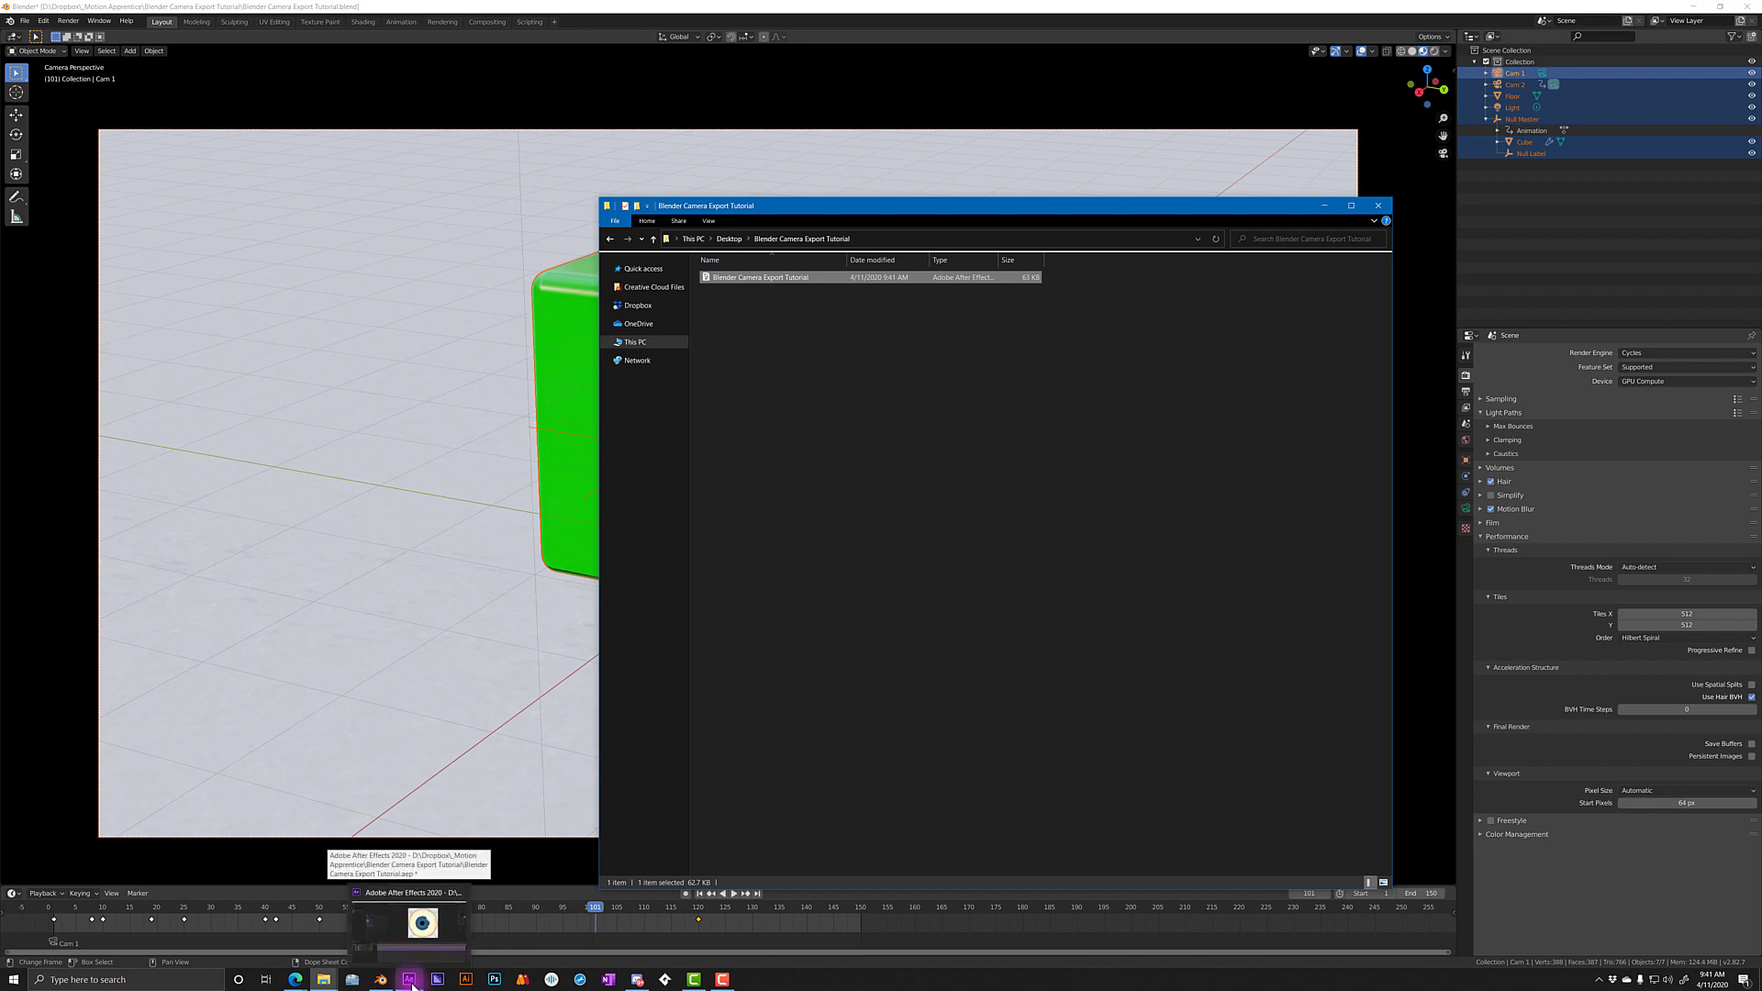
left_click(410, 917)
- Run the Blender Camera Export Tutorial script file, keeping BlendComp as the composition name
left_click(145, 292)
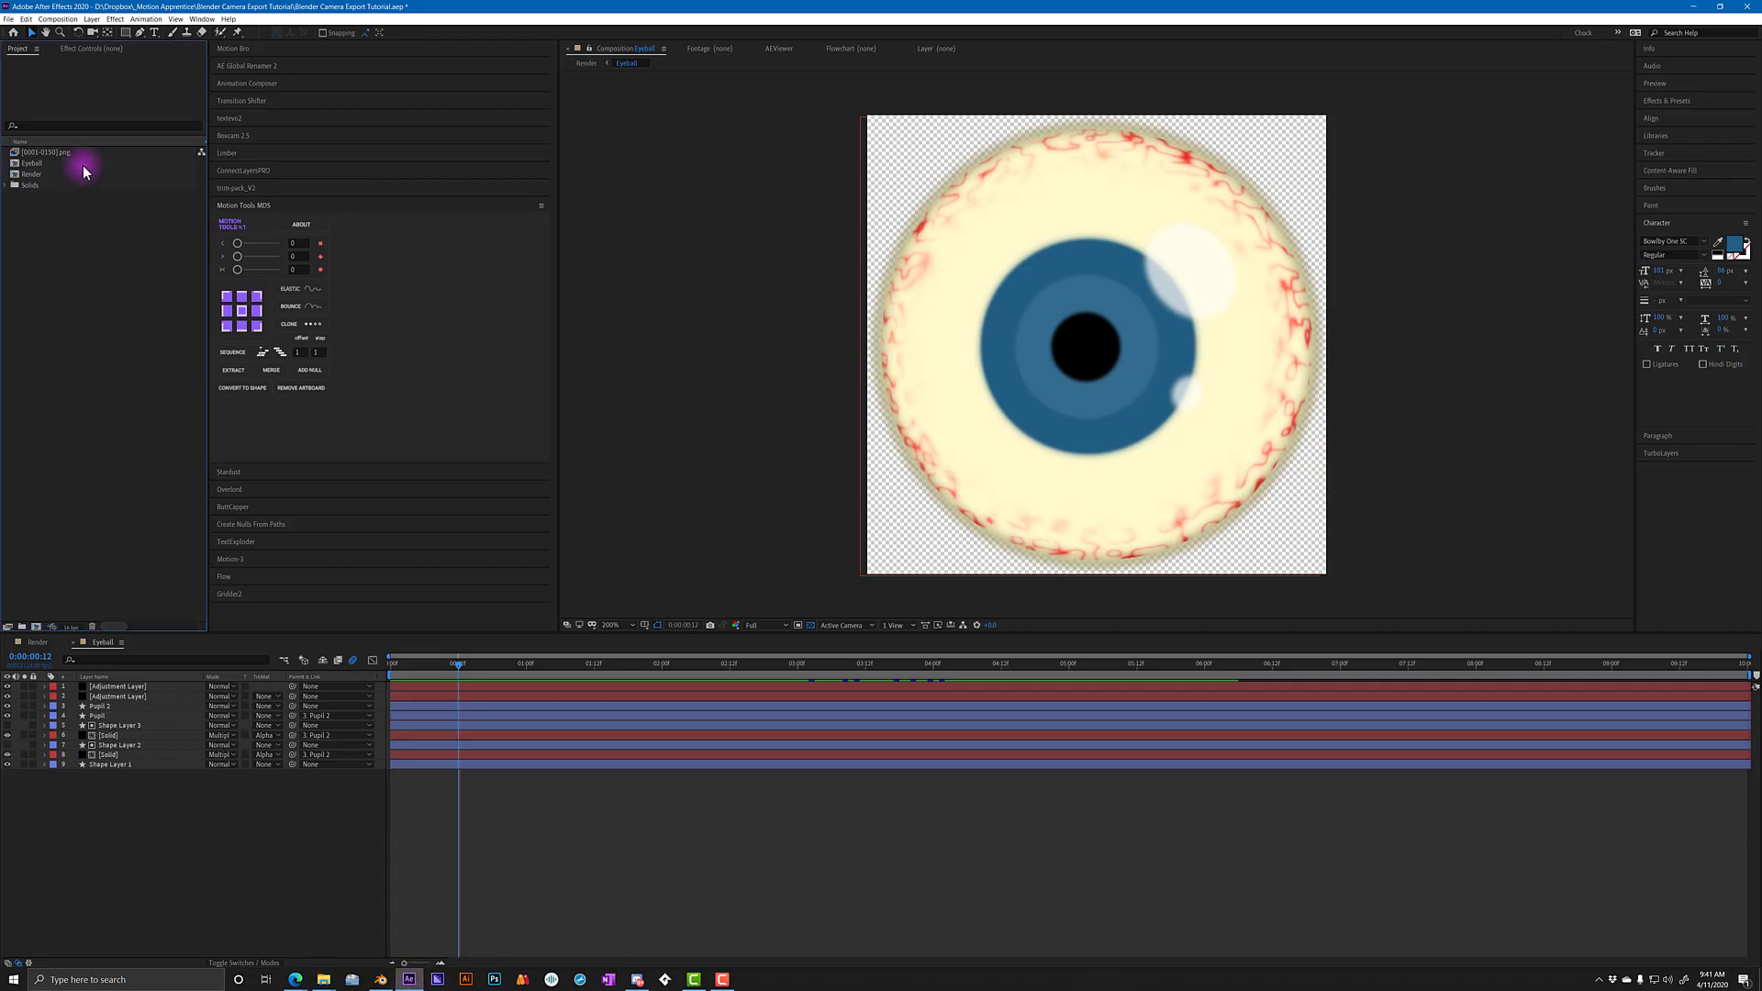
left_click(7, 19)
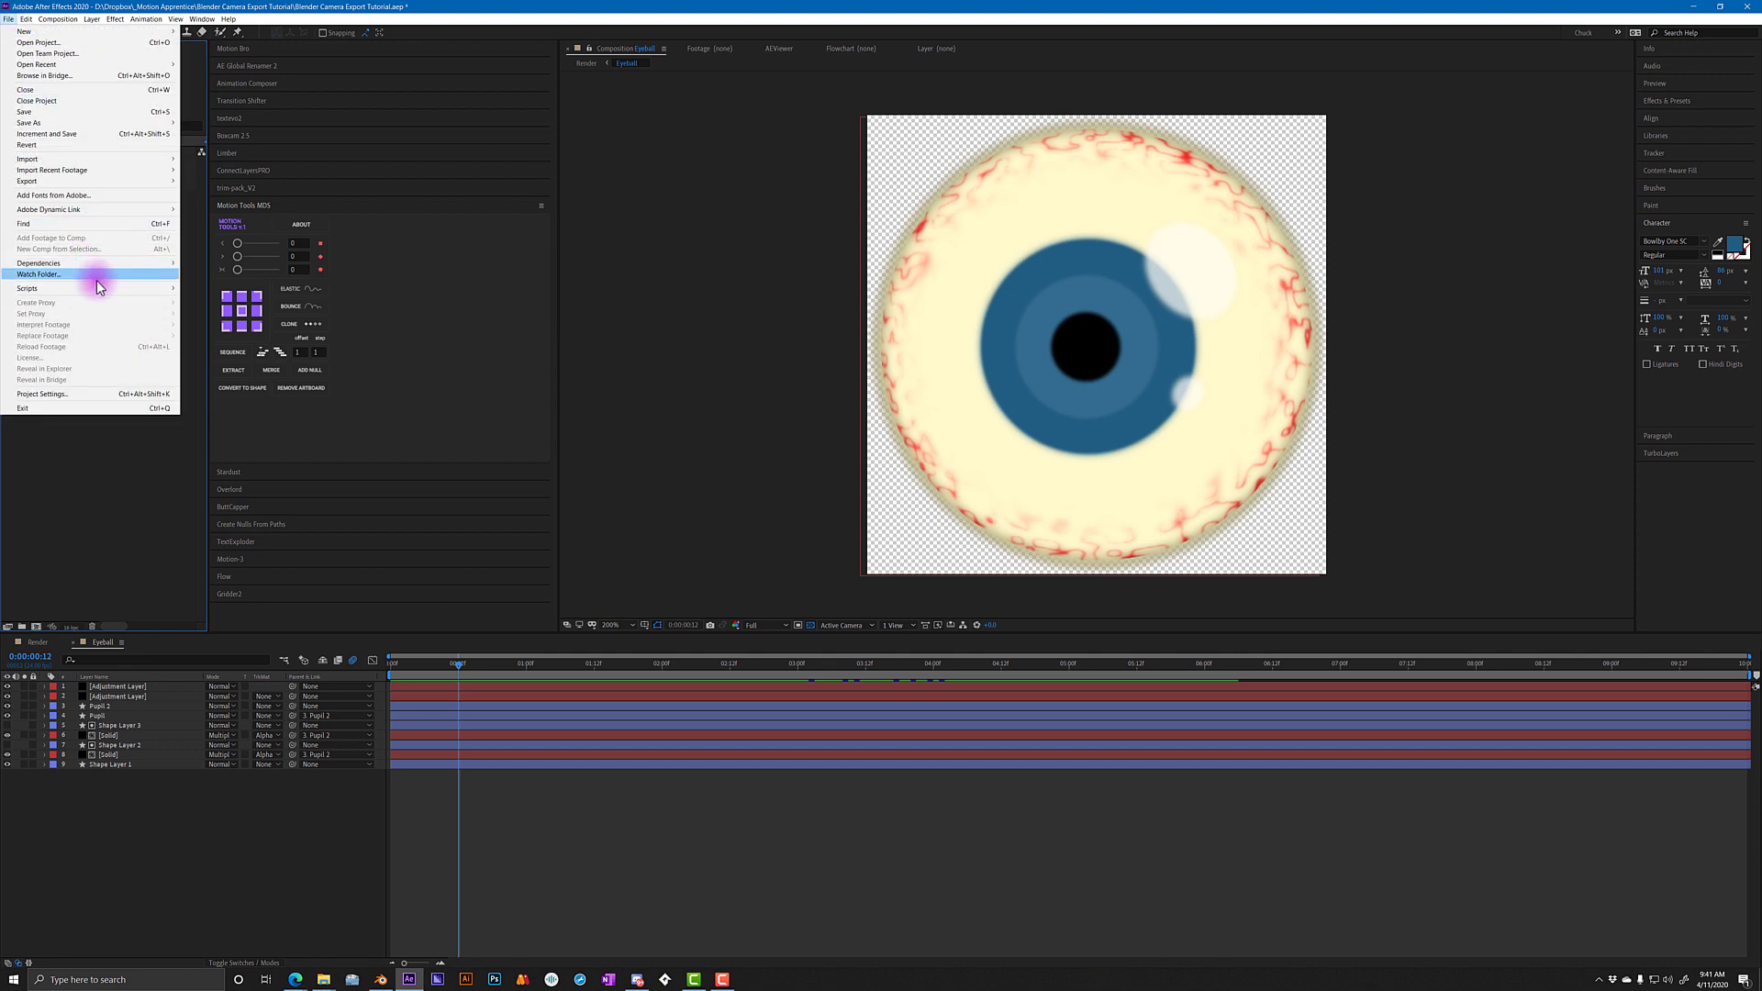
mouse_move(129, 288)
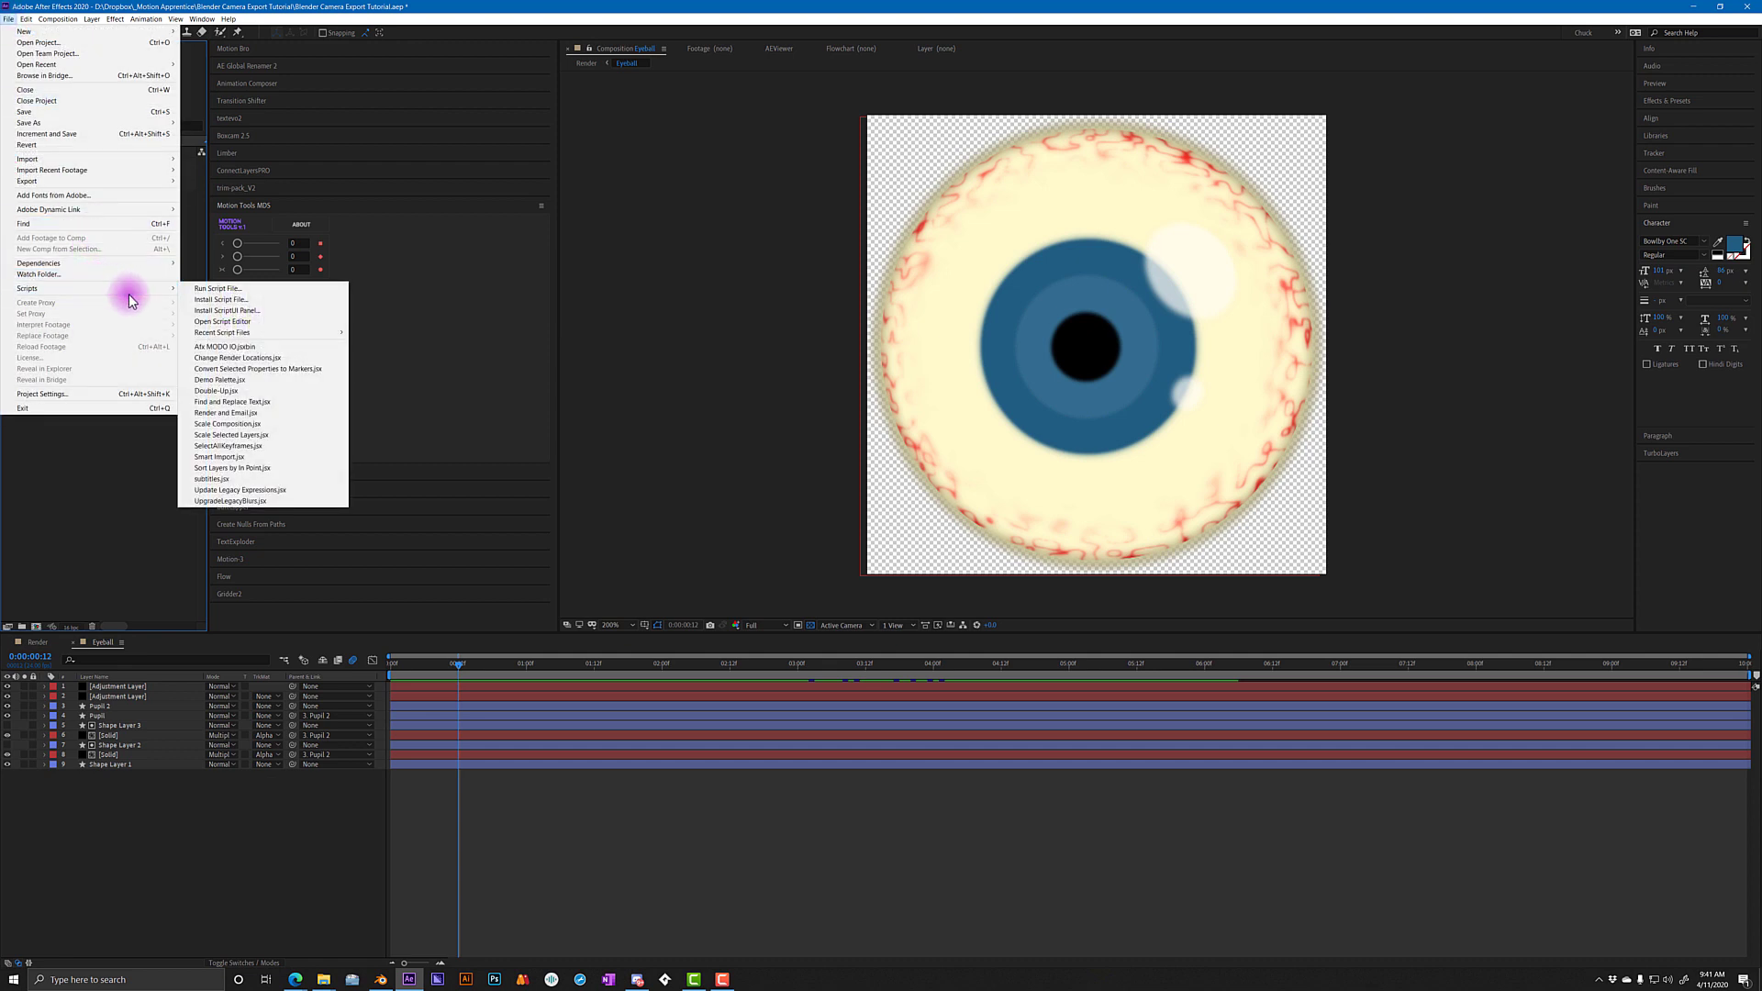
left_click(253, 289)
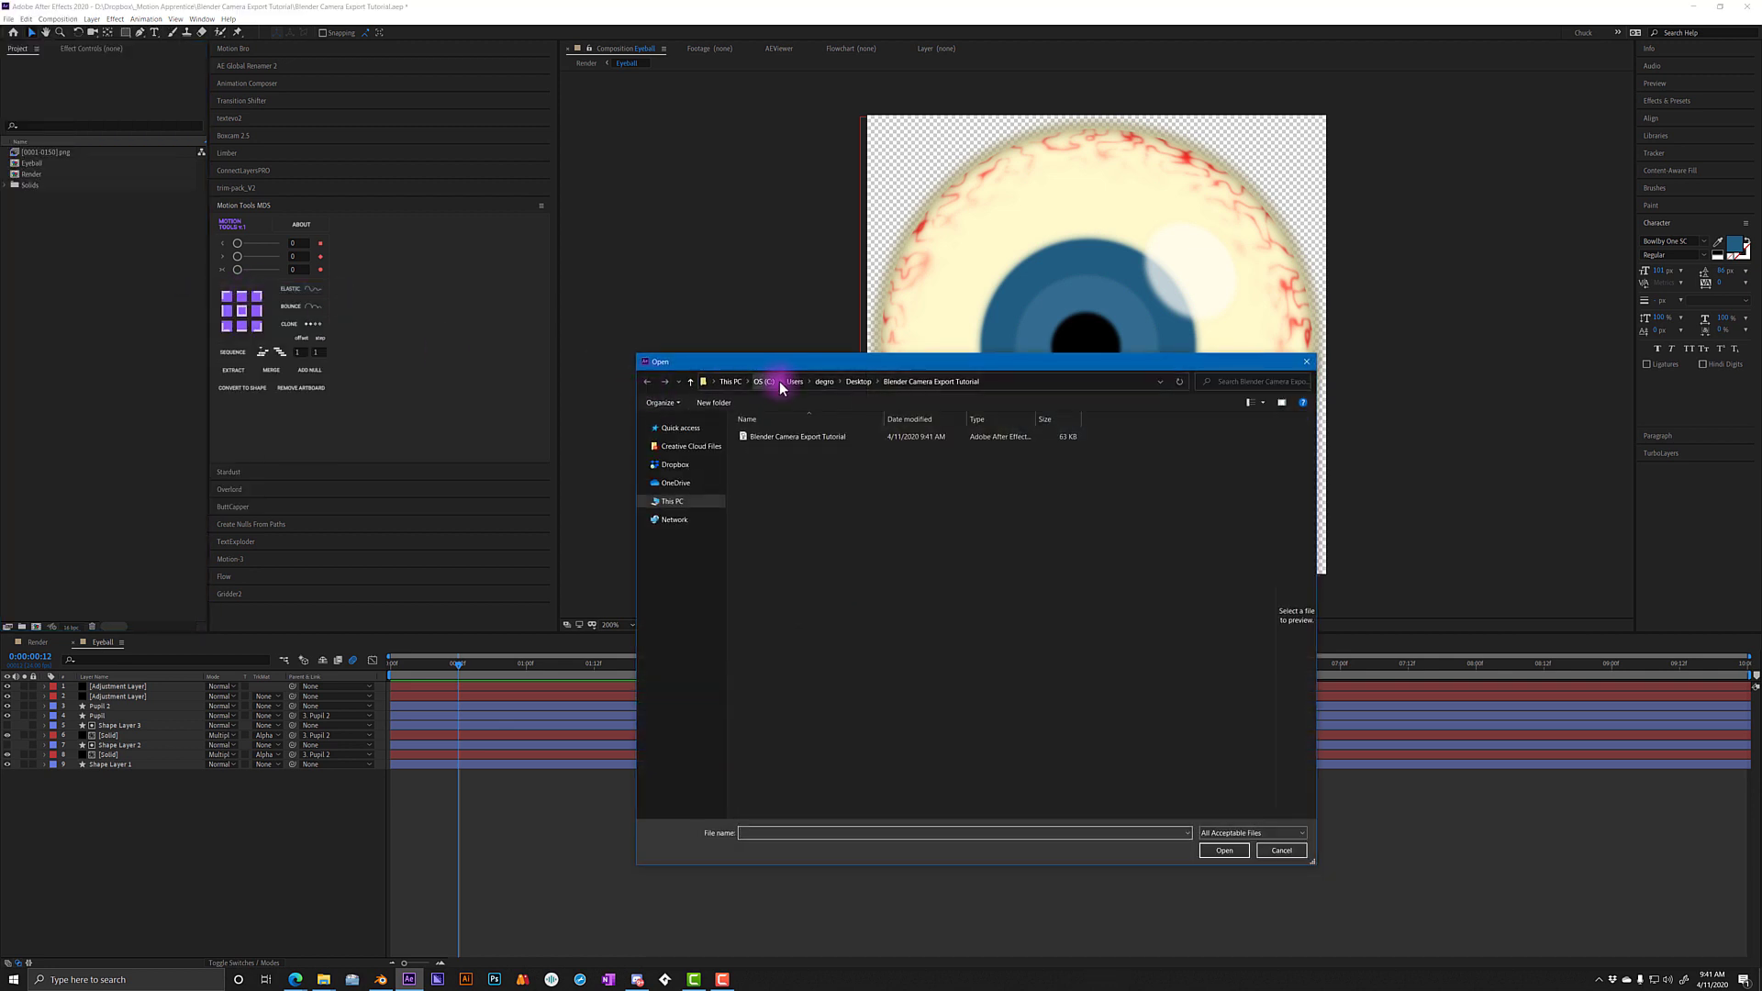
left_click_drag(787, 361, 813, 379)
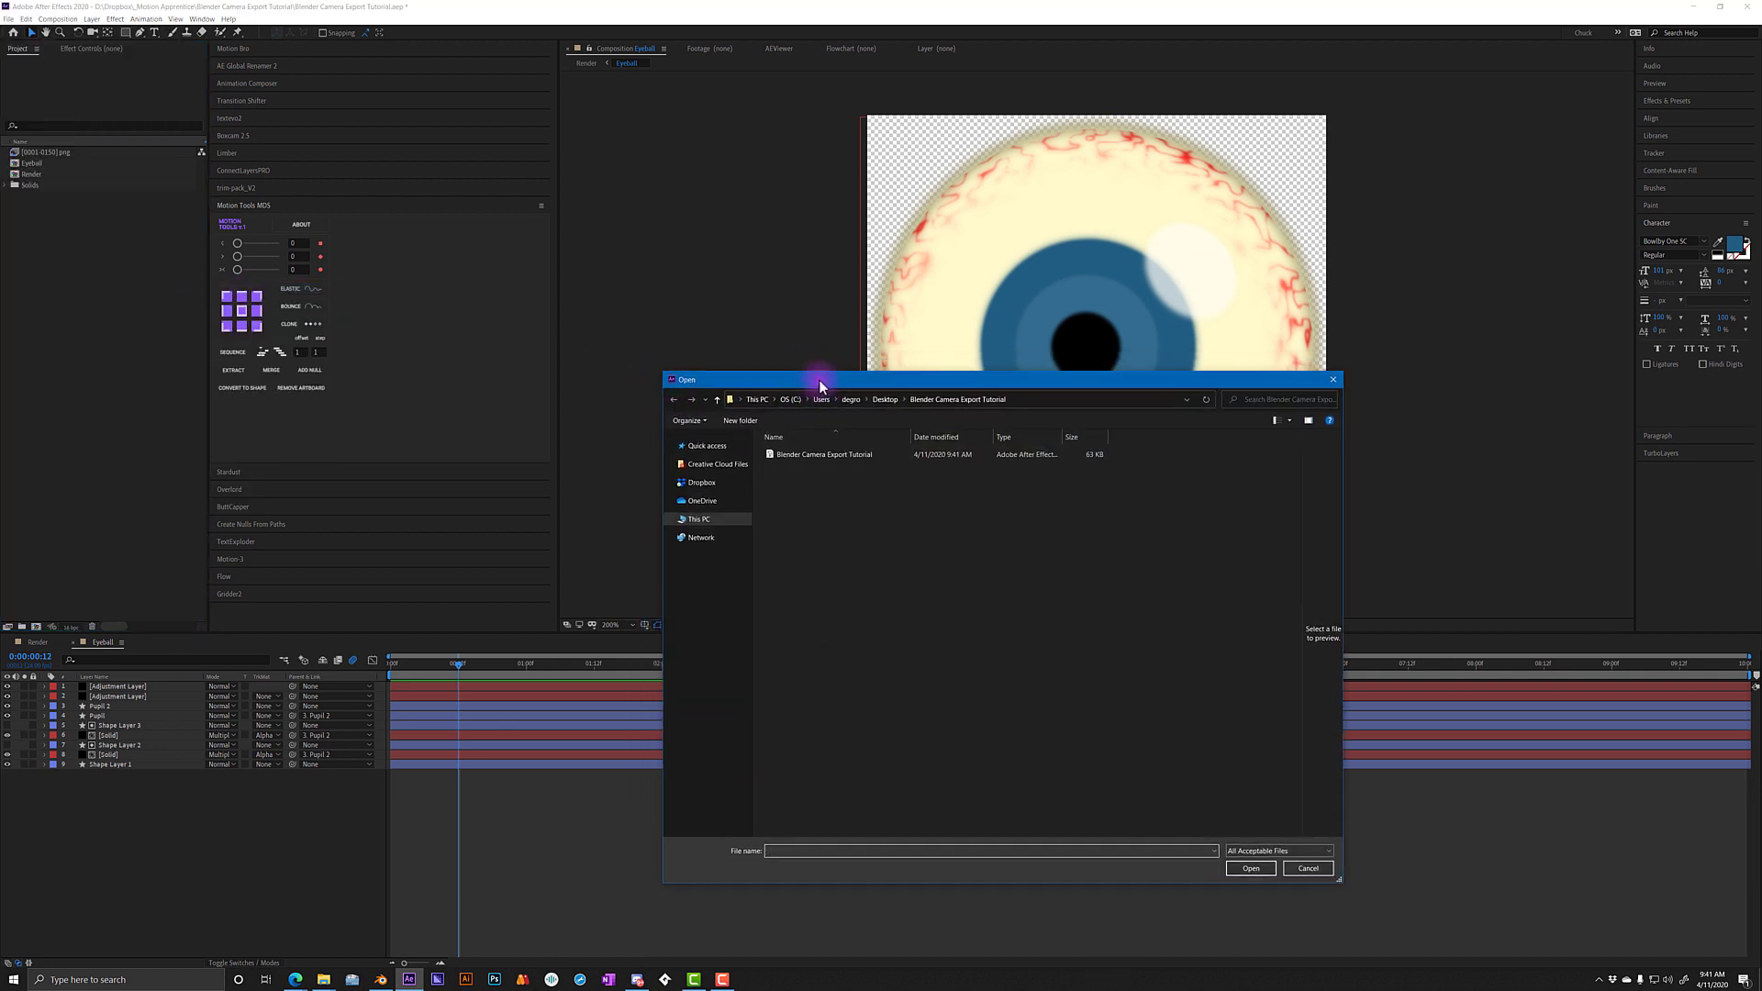
double_click(839, 456)
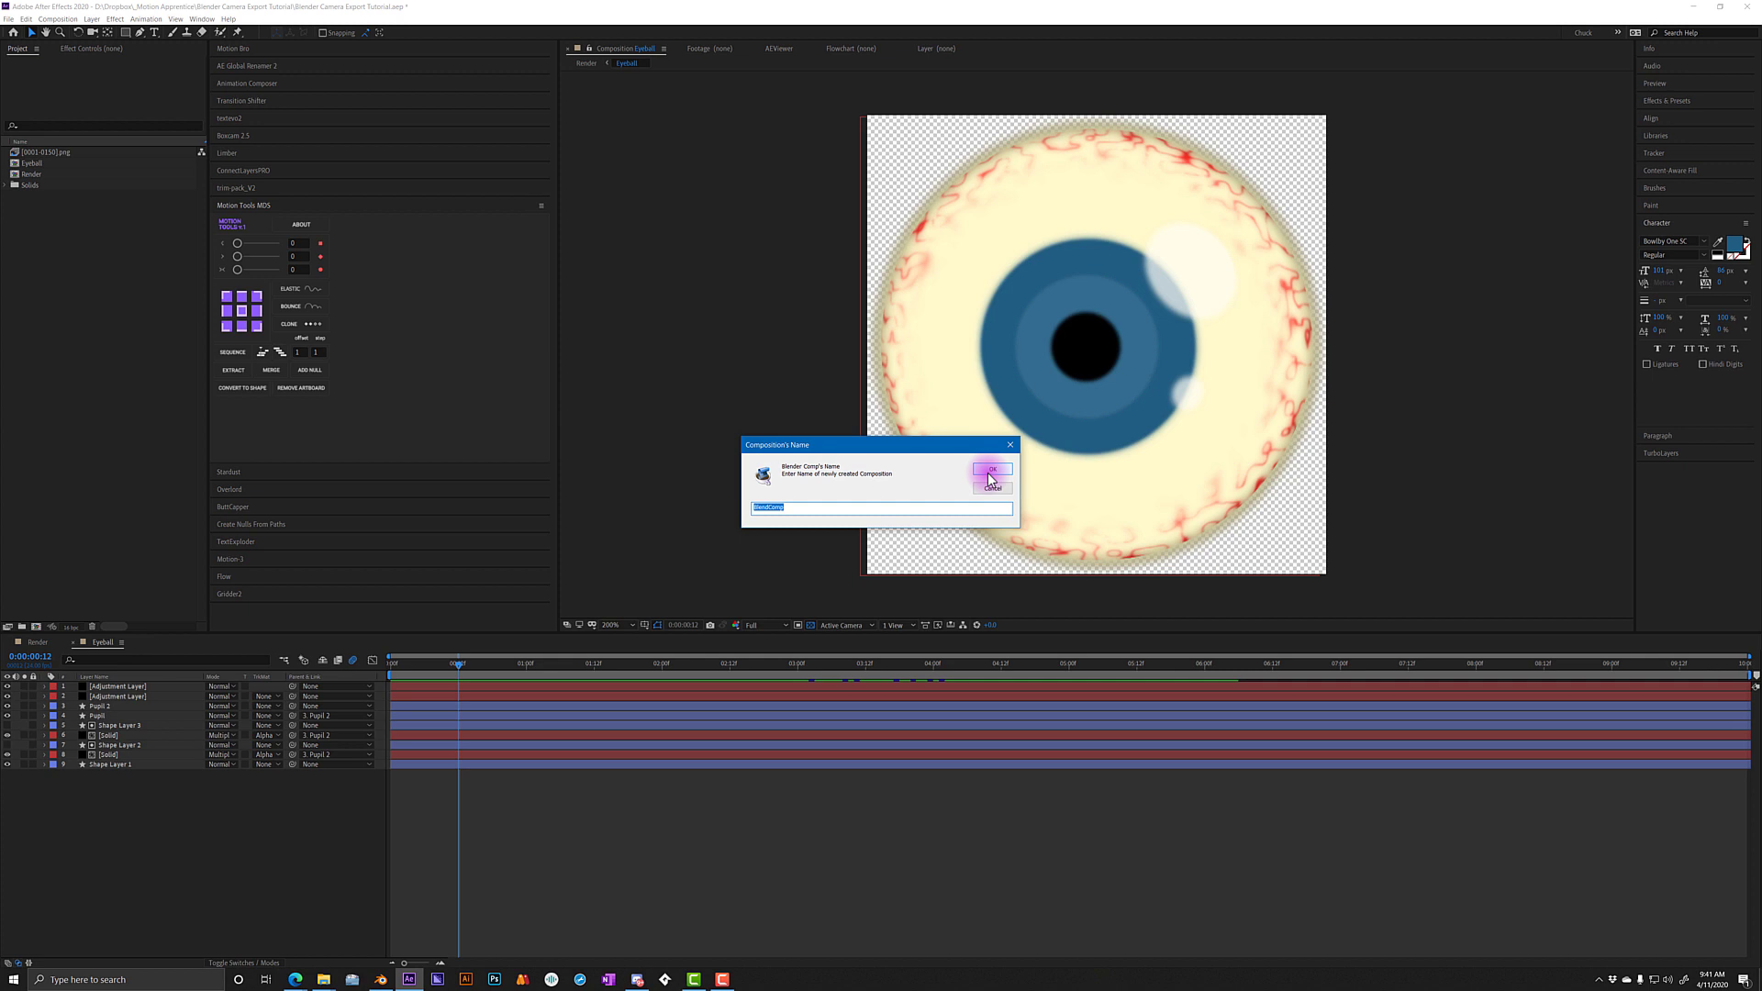
left_click(992, 477)
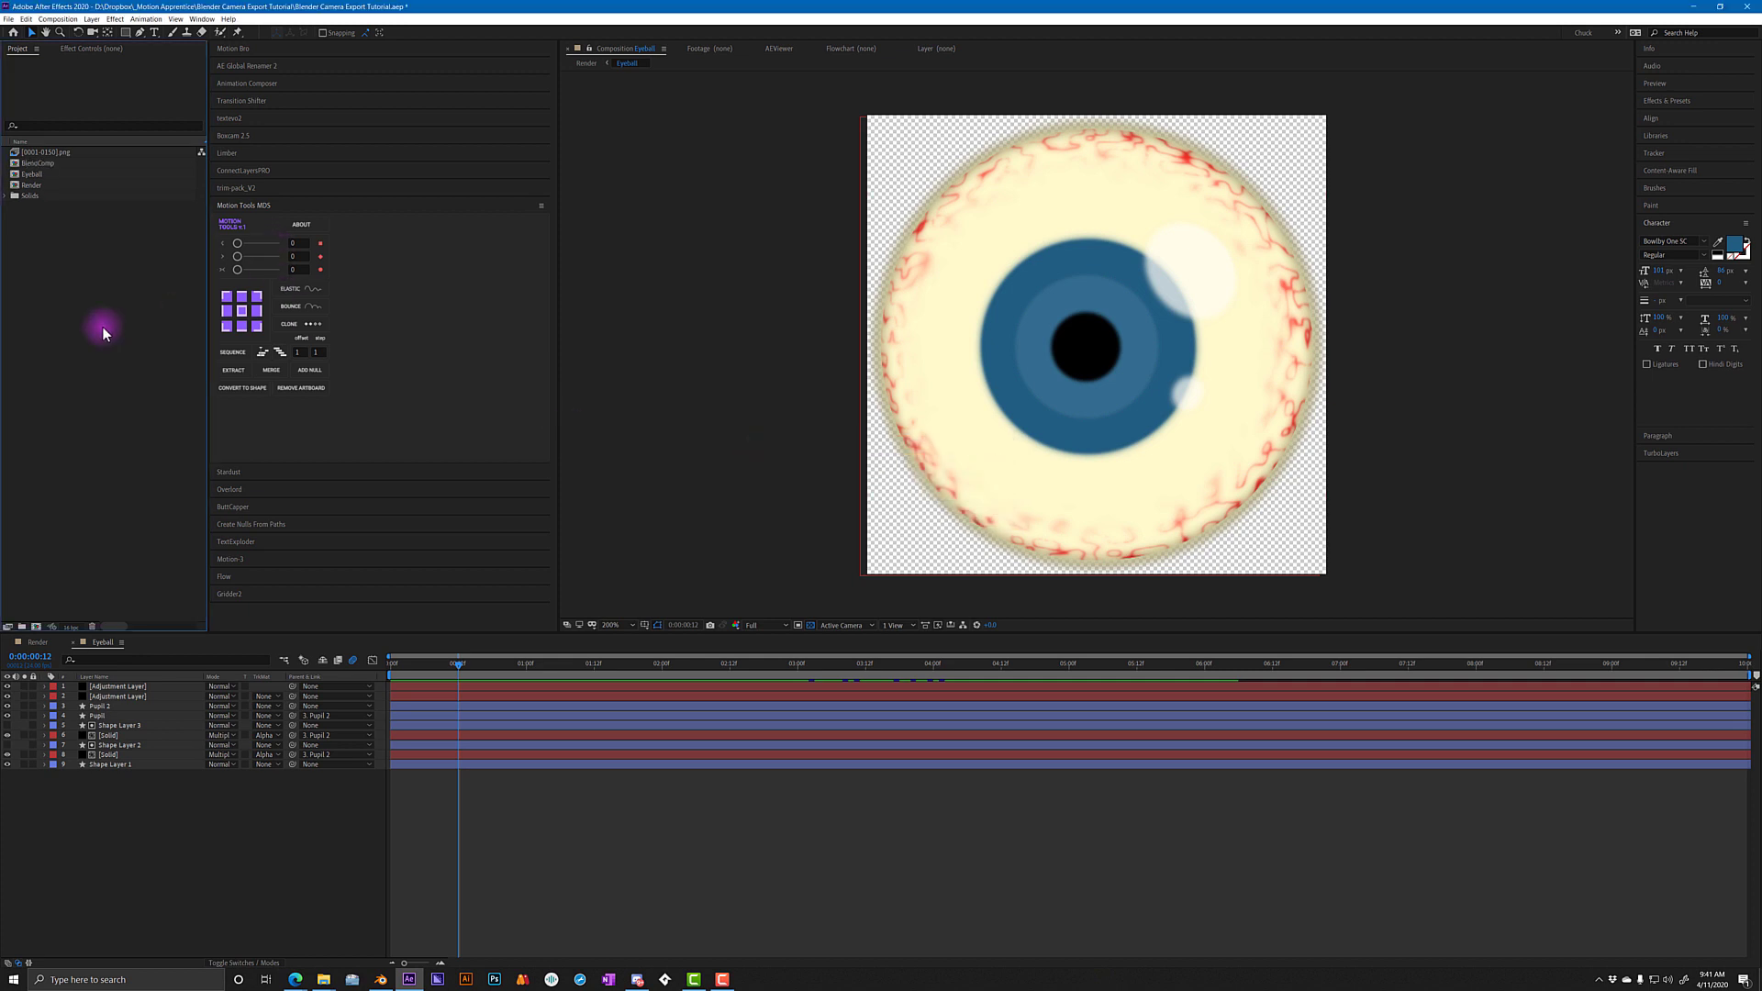
- Open BlendComp and turn off the transparency grid for a black background
left_click(46, 165)
double_click(46, 165)
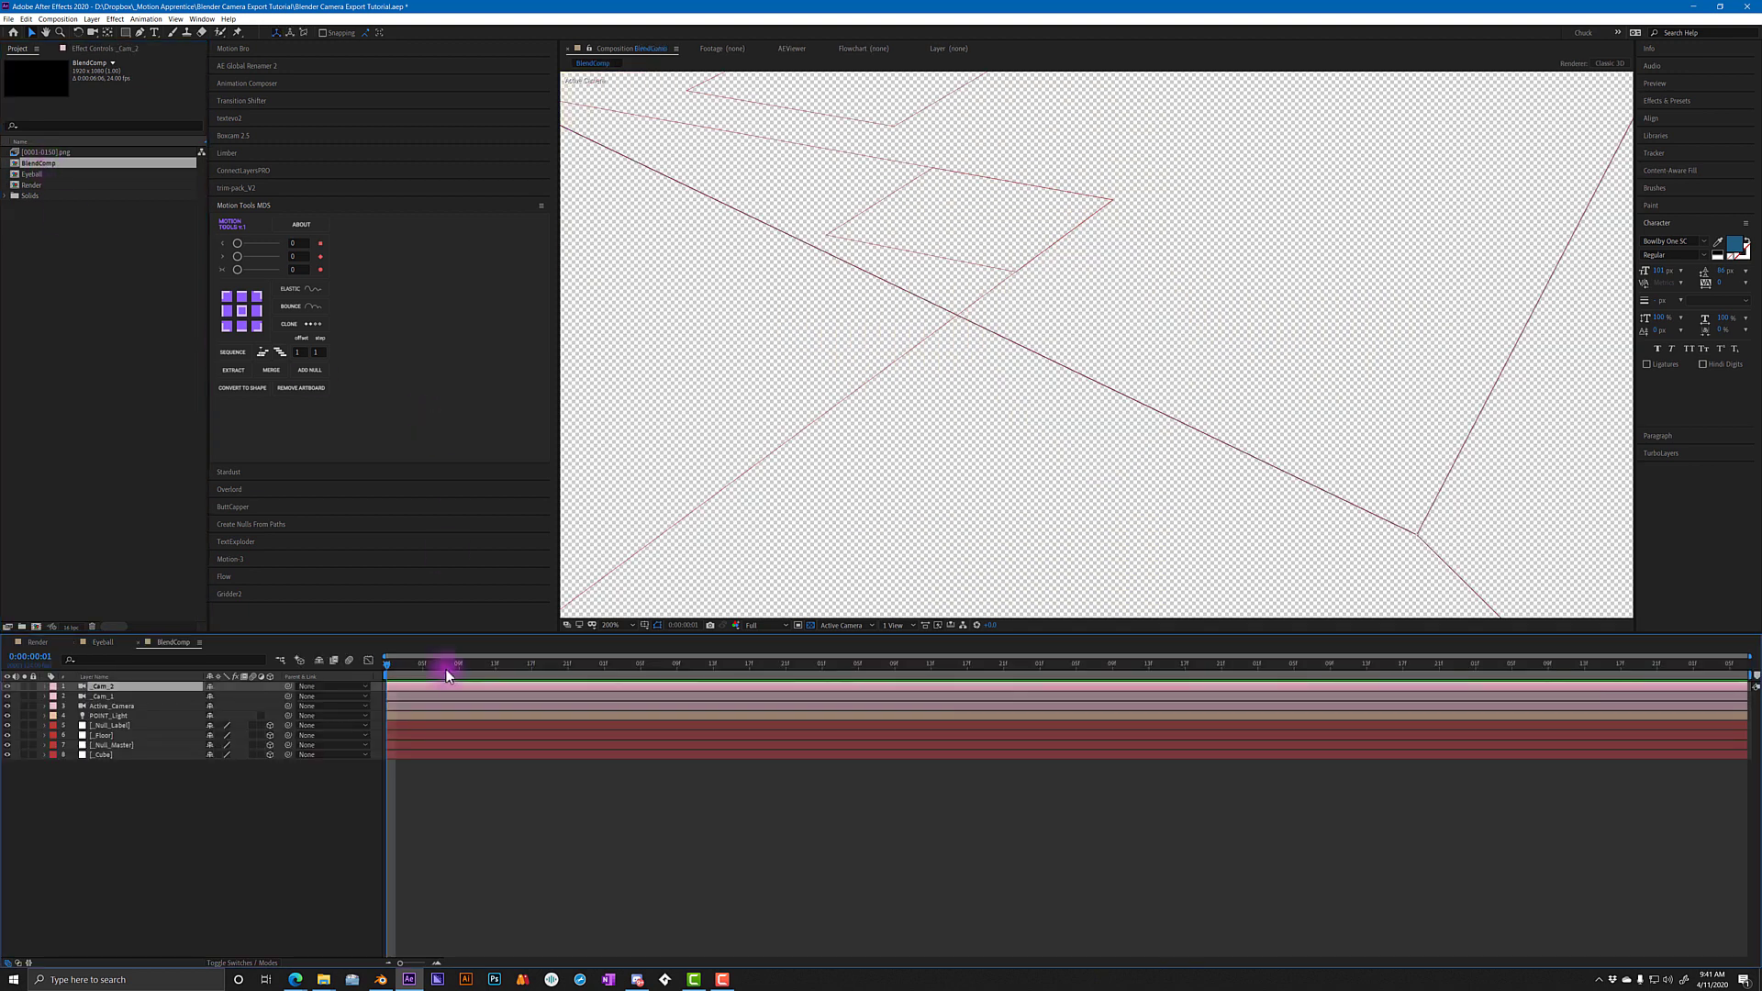
left_click_drag(400, 674, 659, 668)
left_click(811, 625)
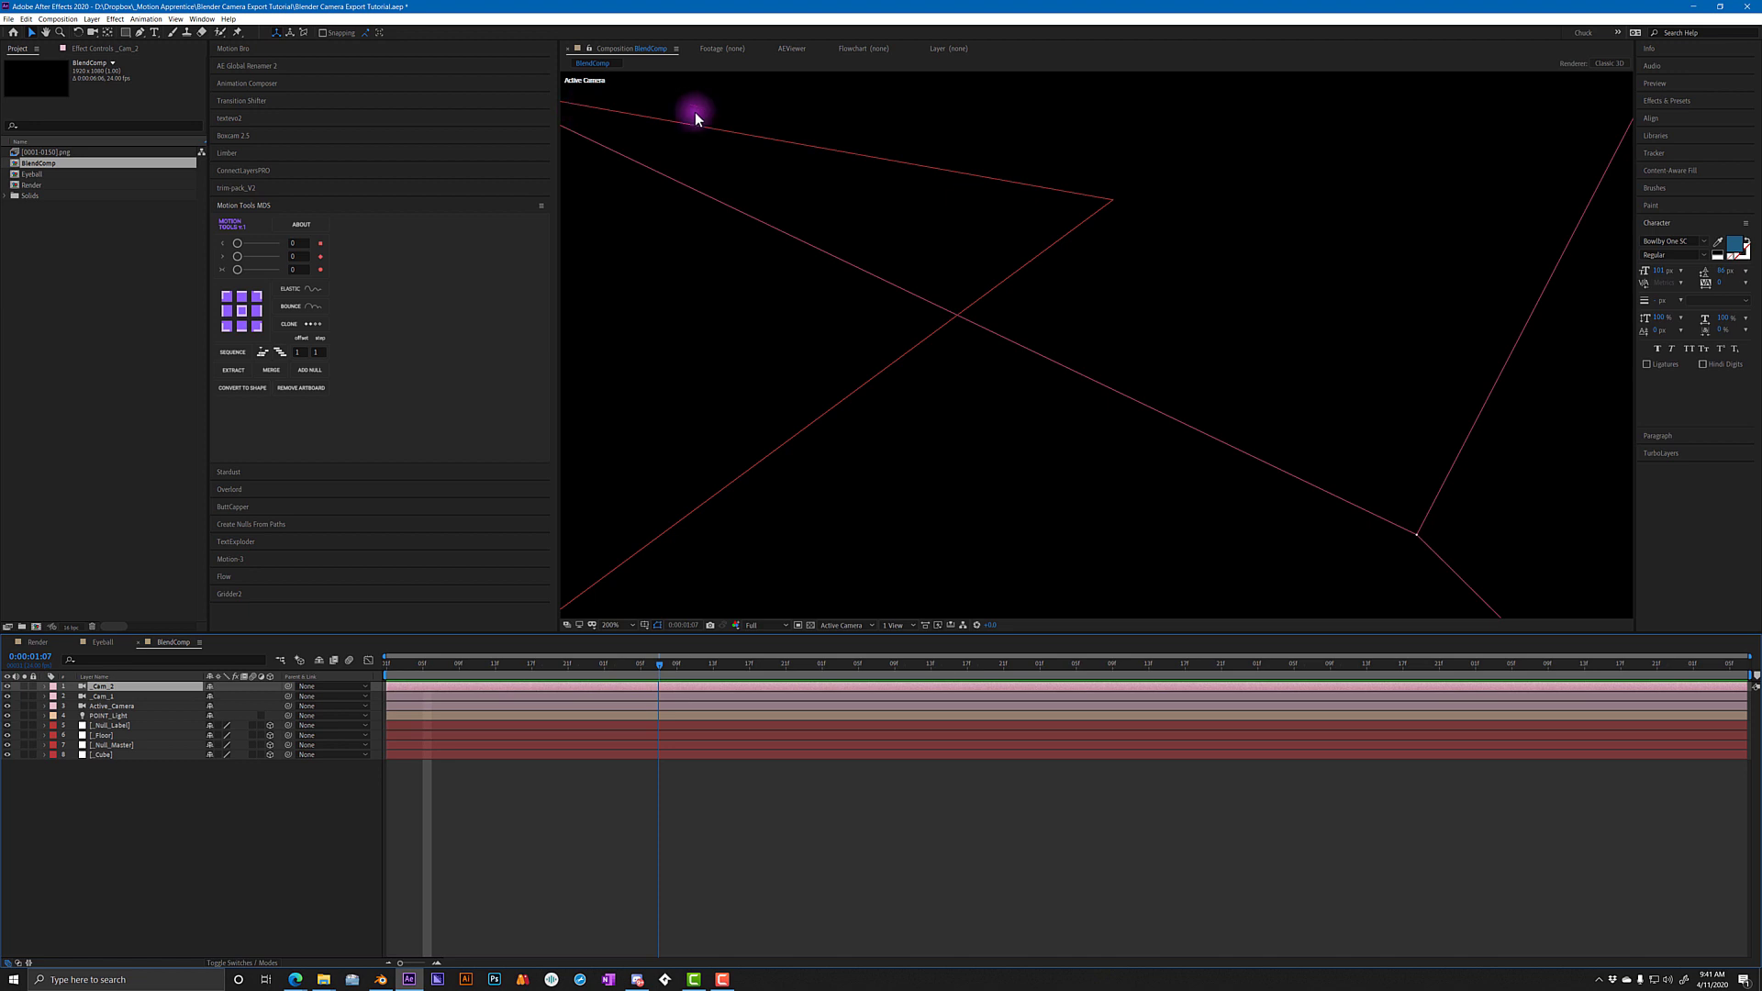
key("j")
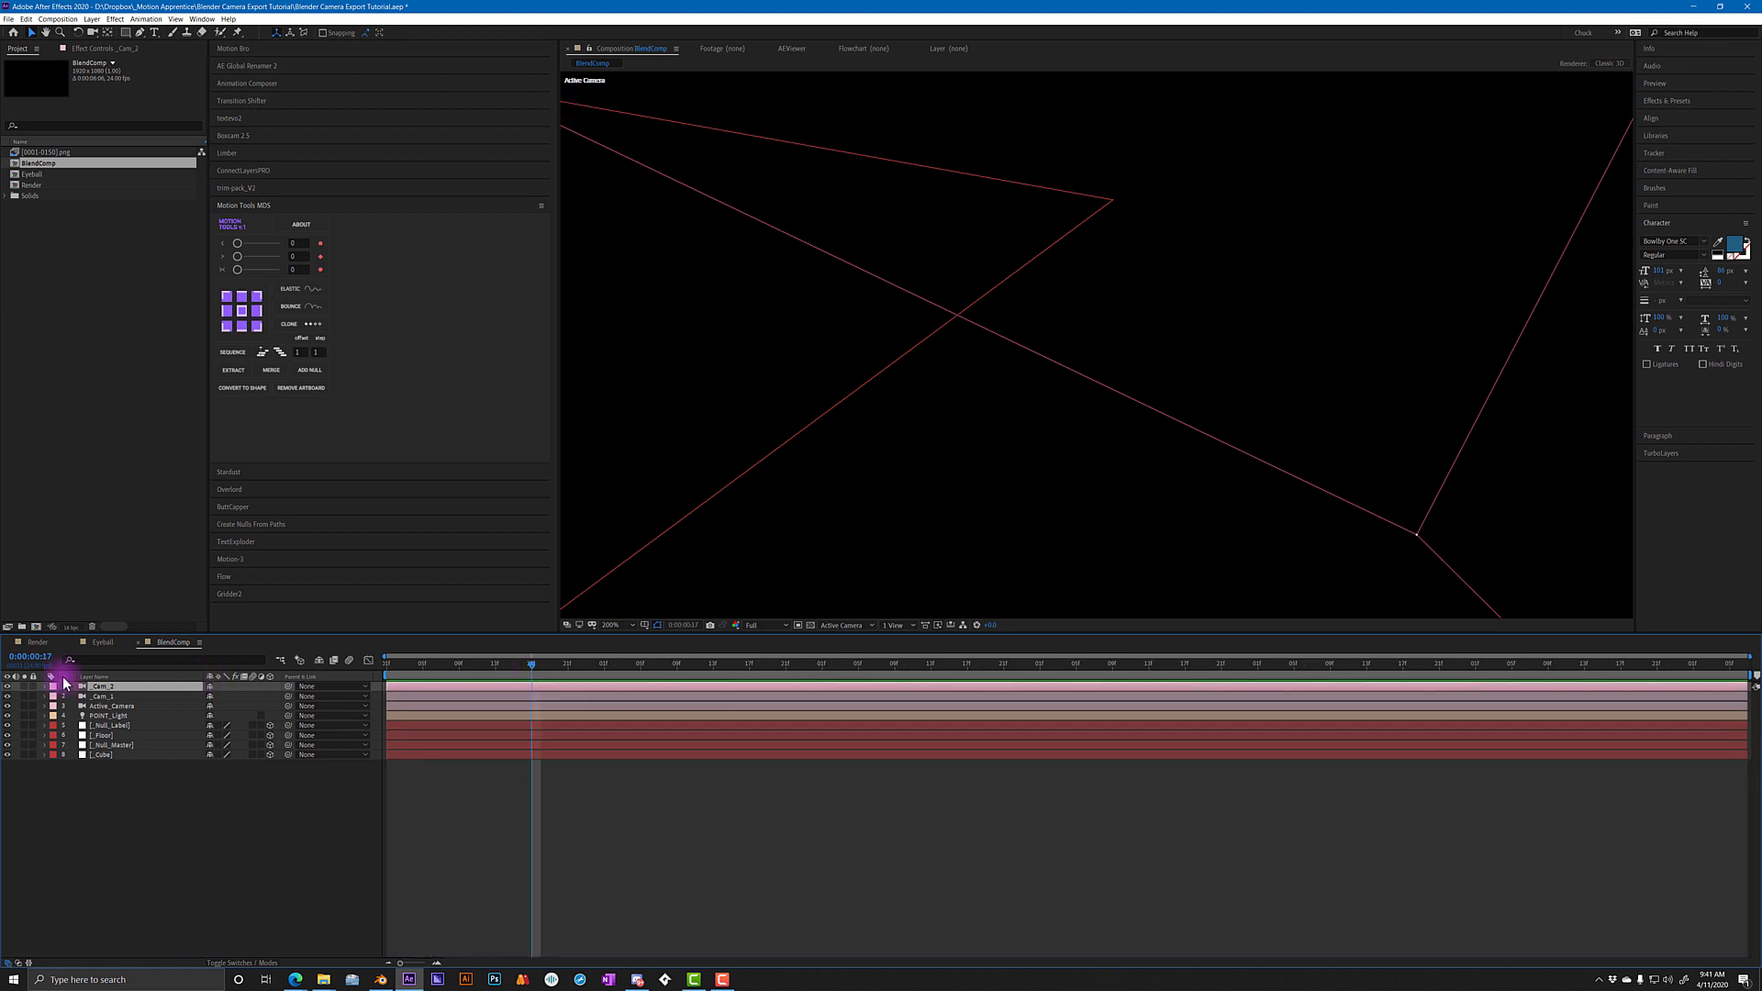
- Hide the _Cam_1 and _Cam_2 layers, leaving Active_Camera selected
left_click_drag(141, 810, 149, 771)
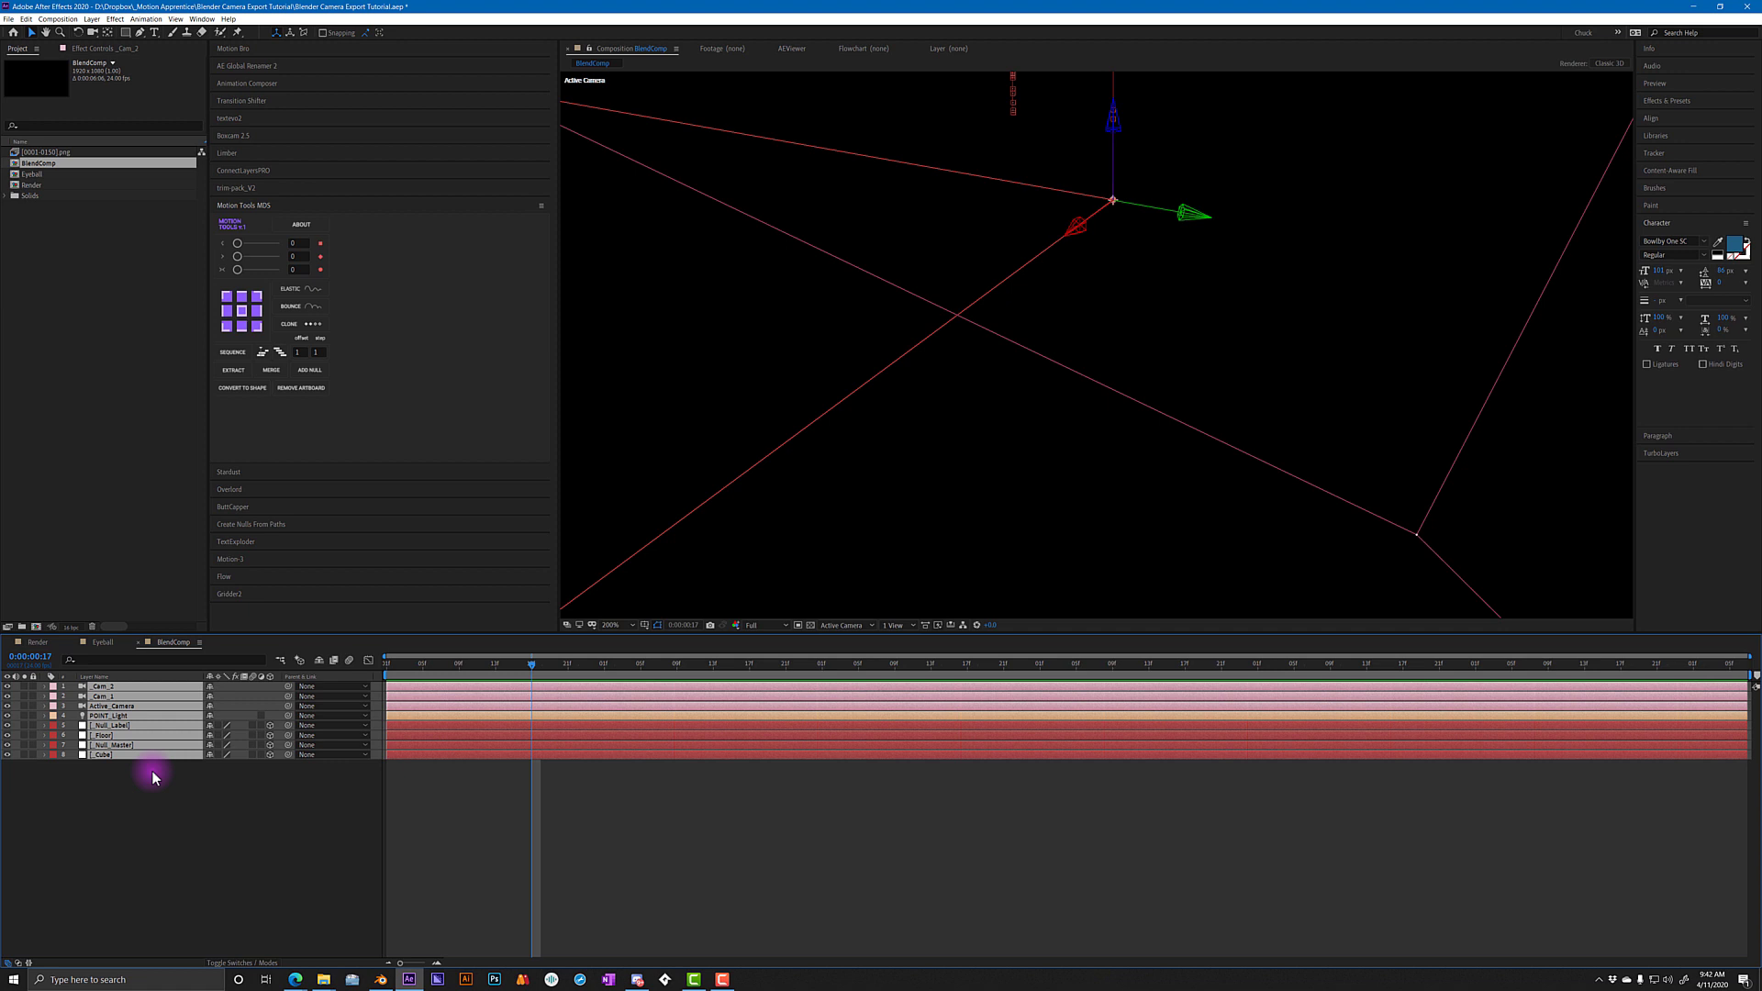
left_click(114, 697)
left_click(114, 686)
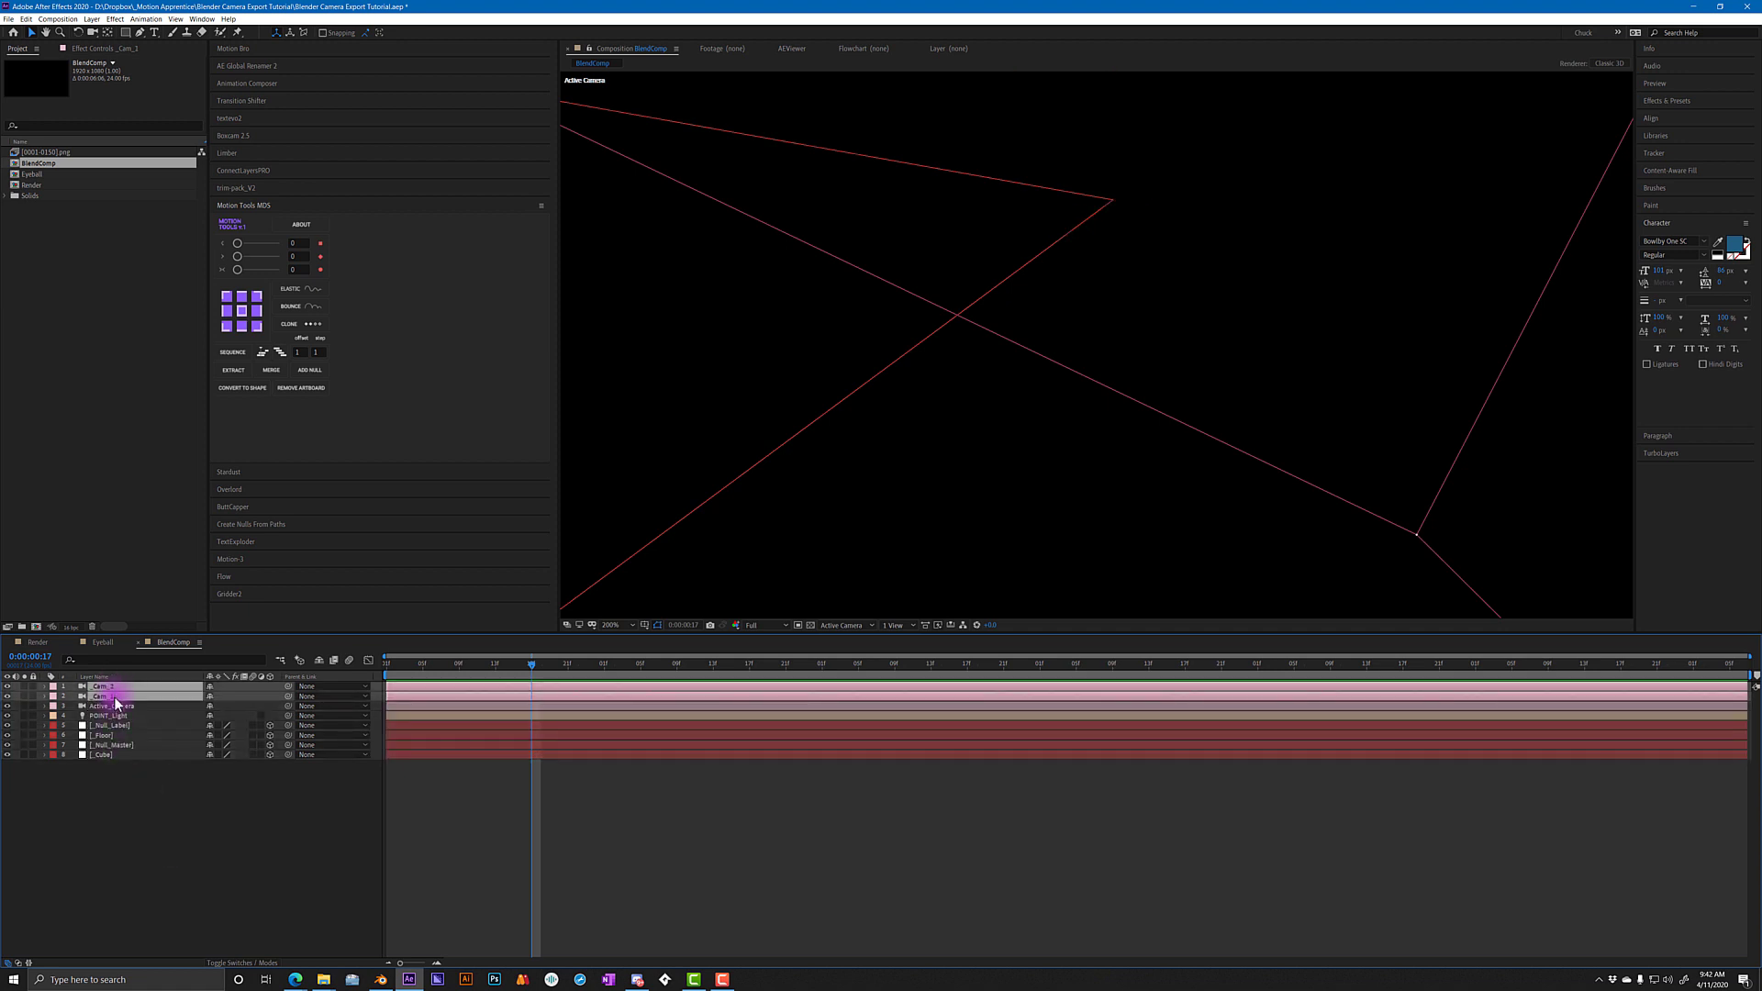
left_click(118, 706)
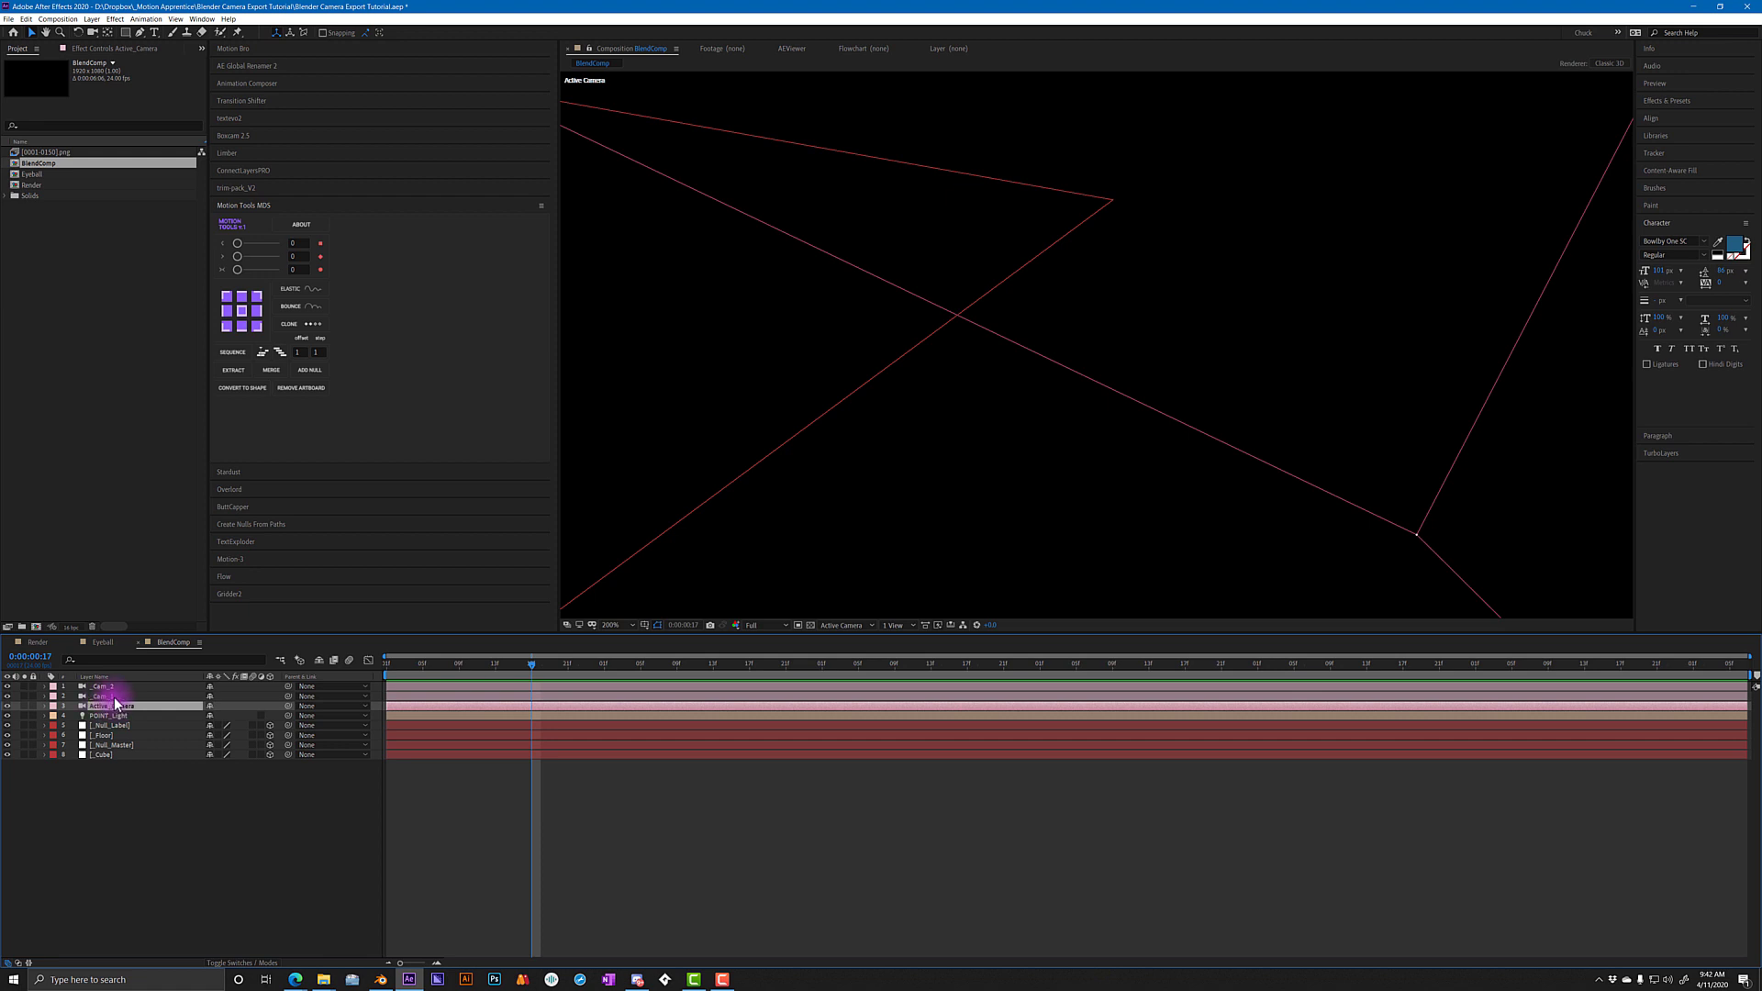
left_click(117, 697)
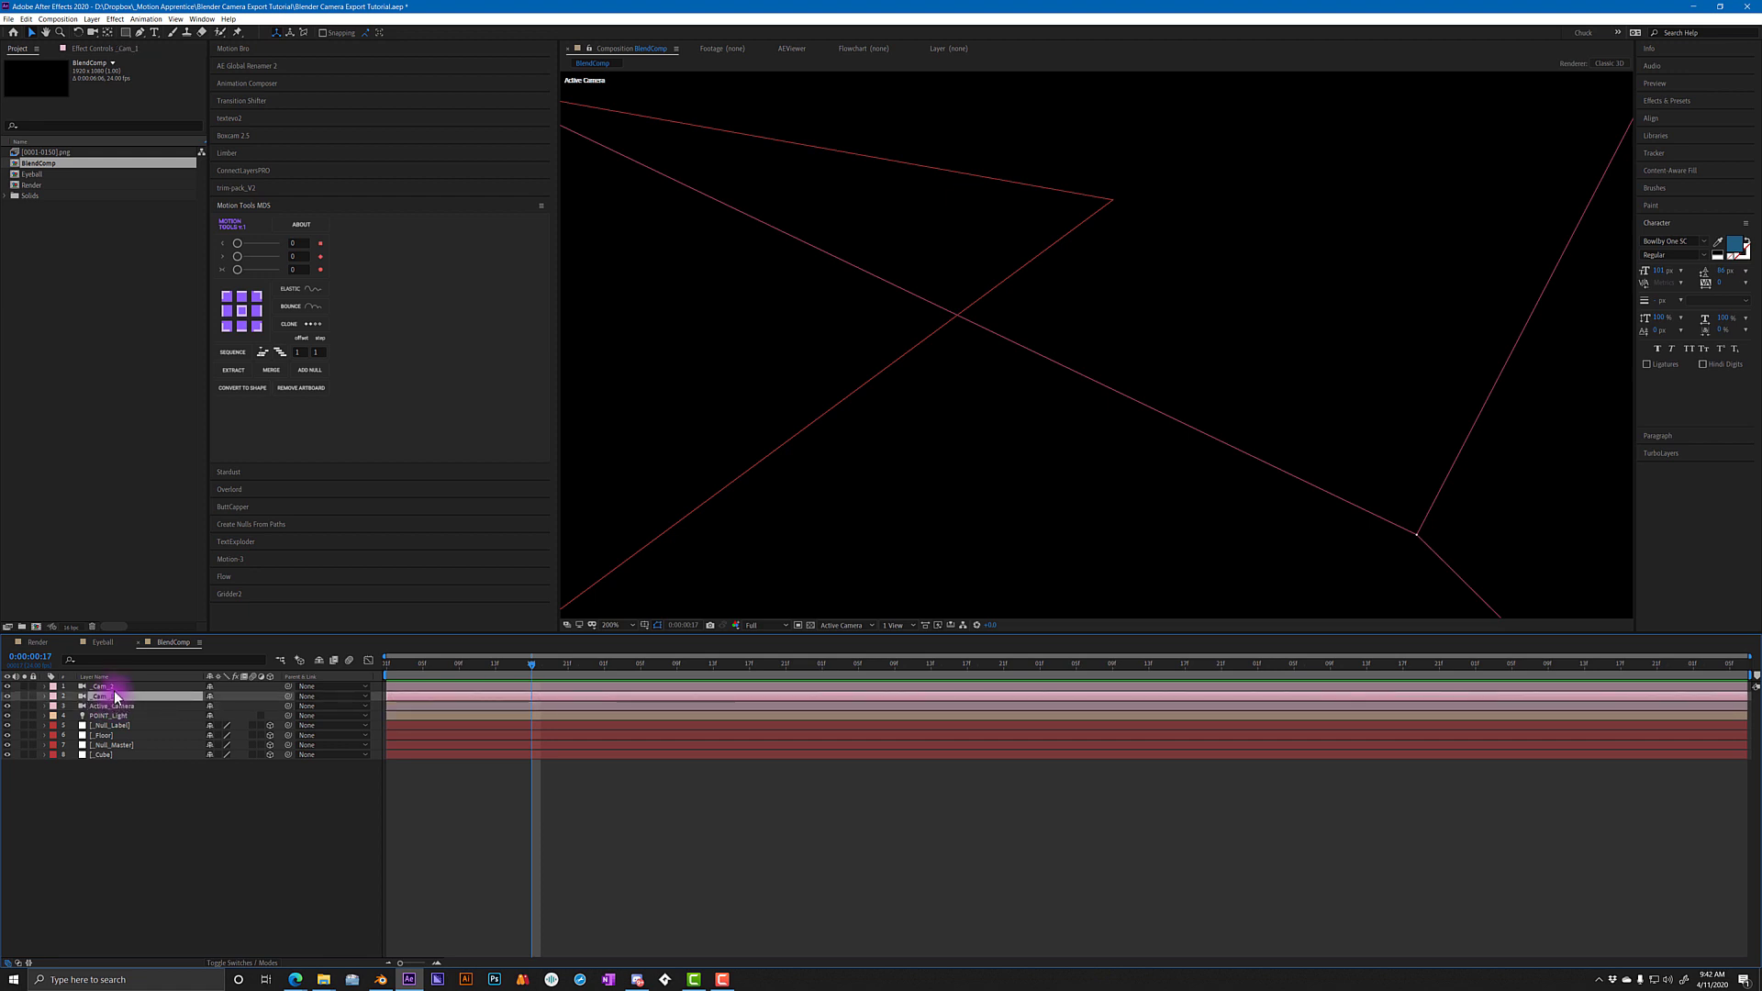
left_click(110, 686, "shift")
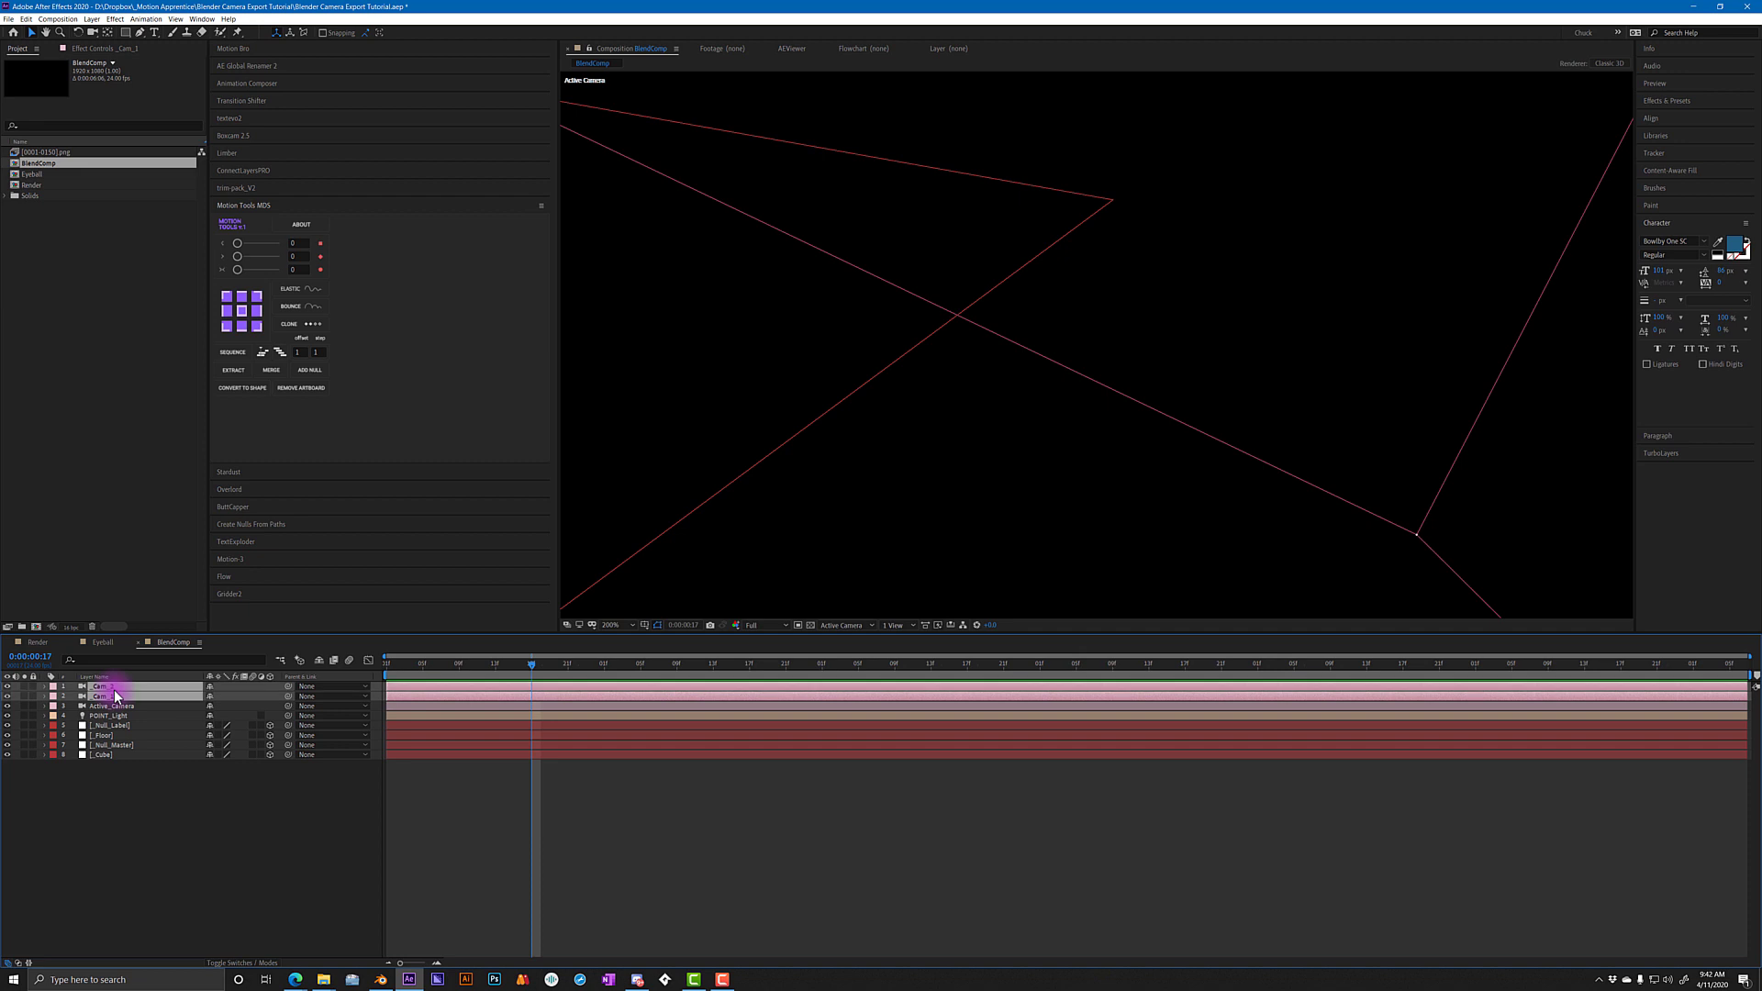
left_click(10, 694)
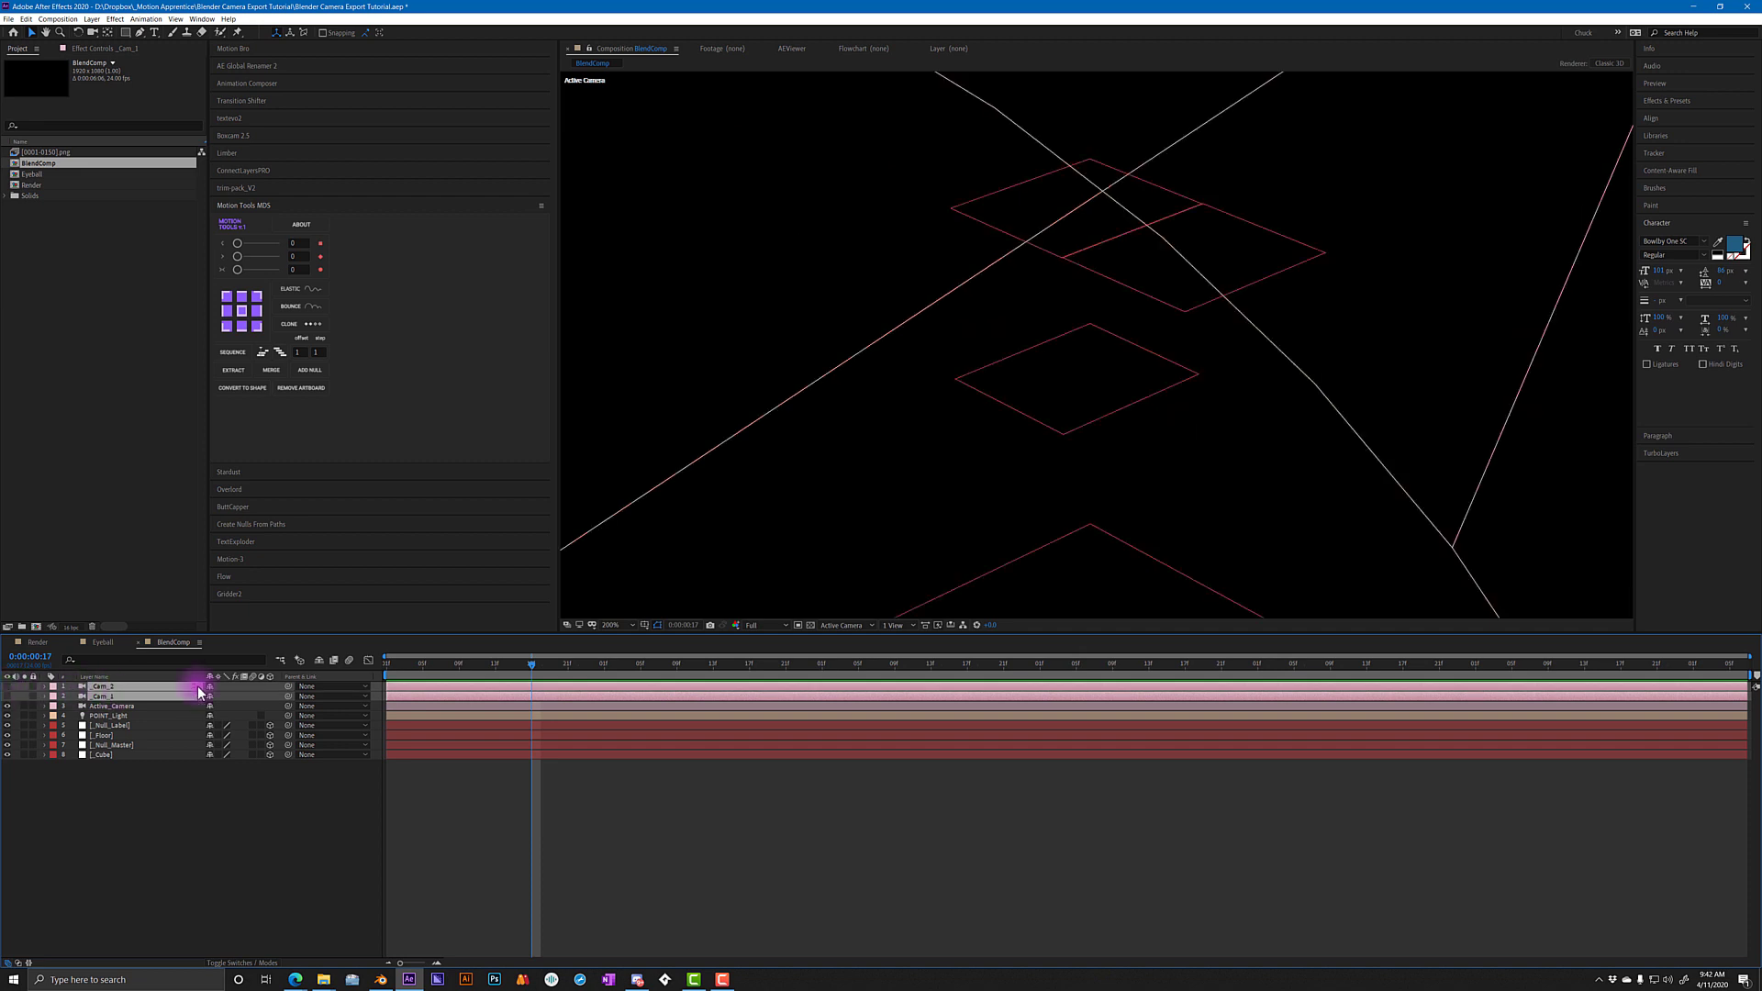
left_click(110, 705)
- Preview the camera move at 0:00:02:22 and locate the POINT_Light and _Null_Label layers
left_click_drag(534, 662, 686, 694)
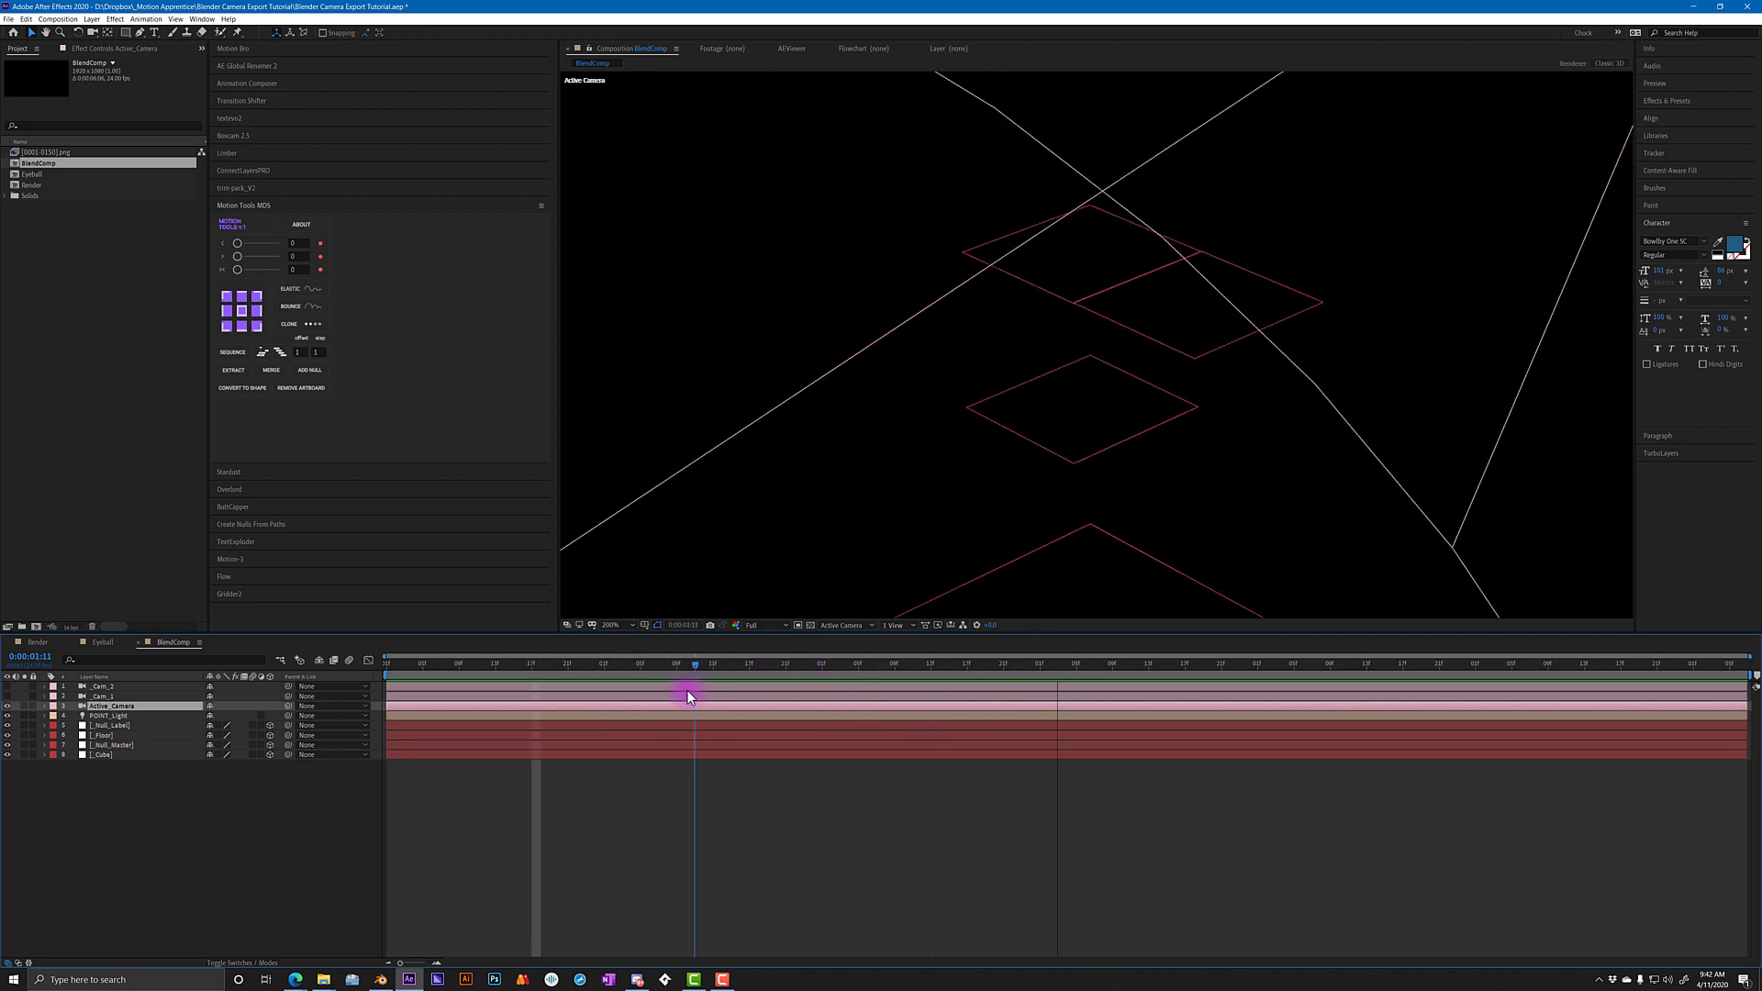
left_click(129, 716)
left_click(133, 726)
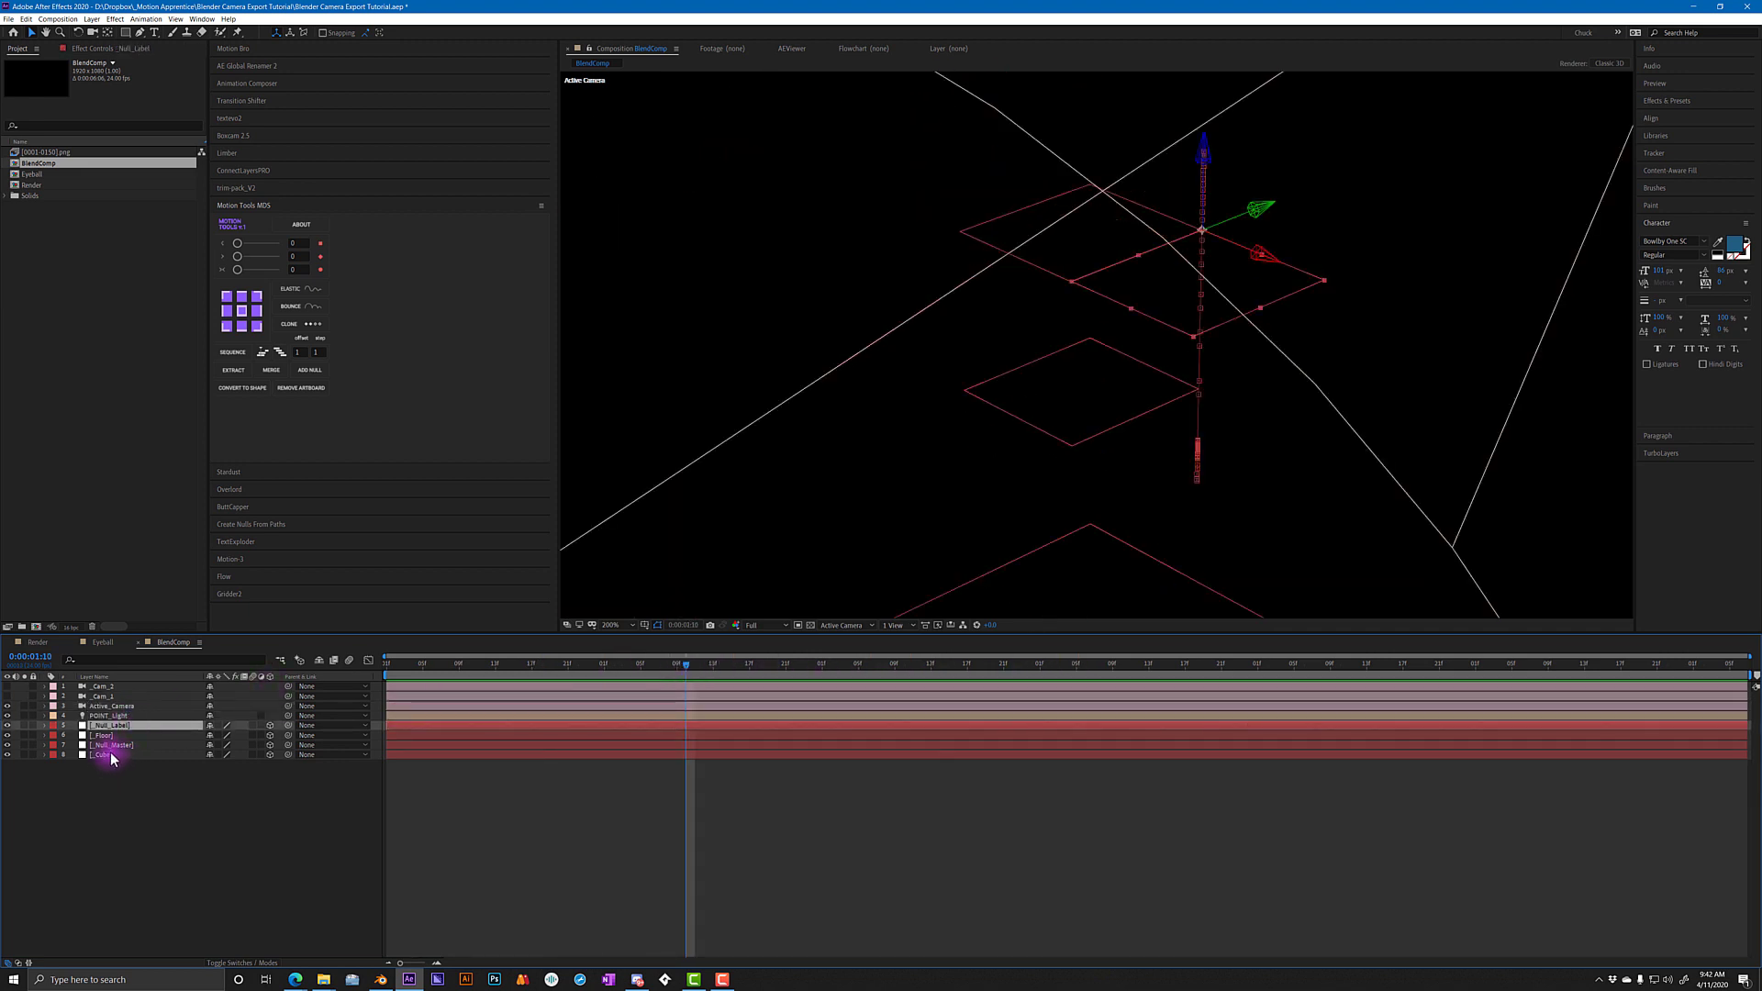
left_click(163, 814)
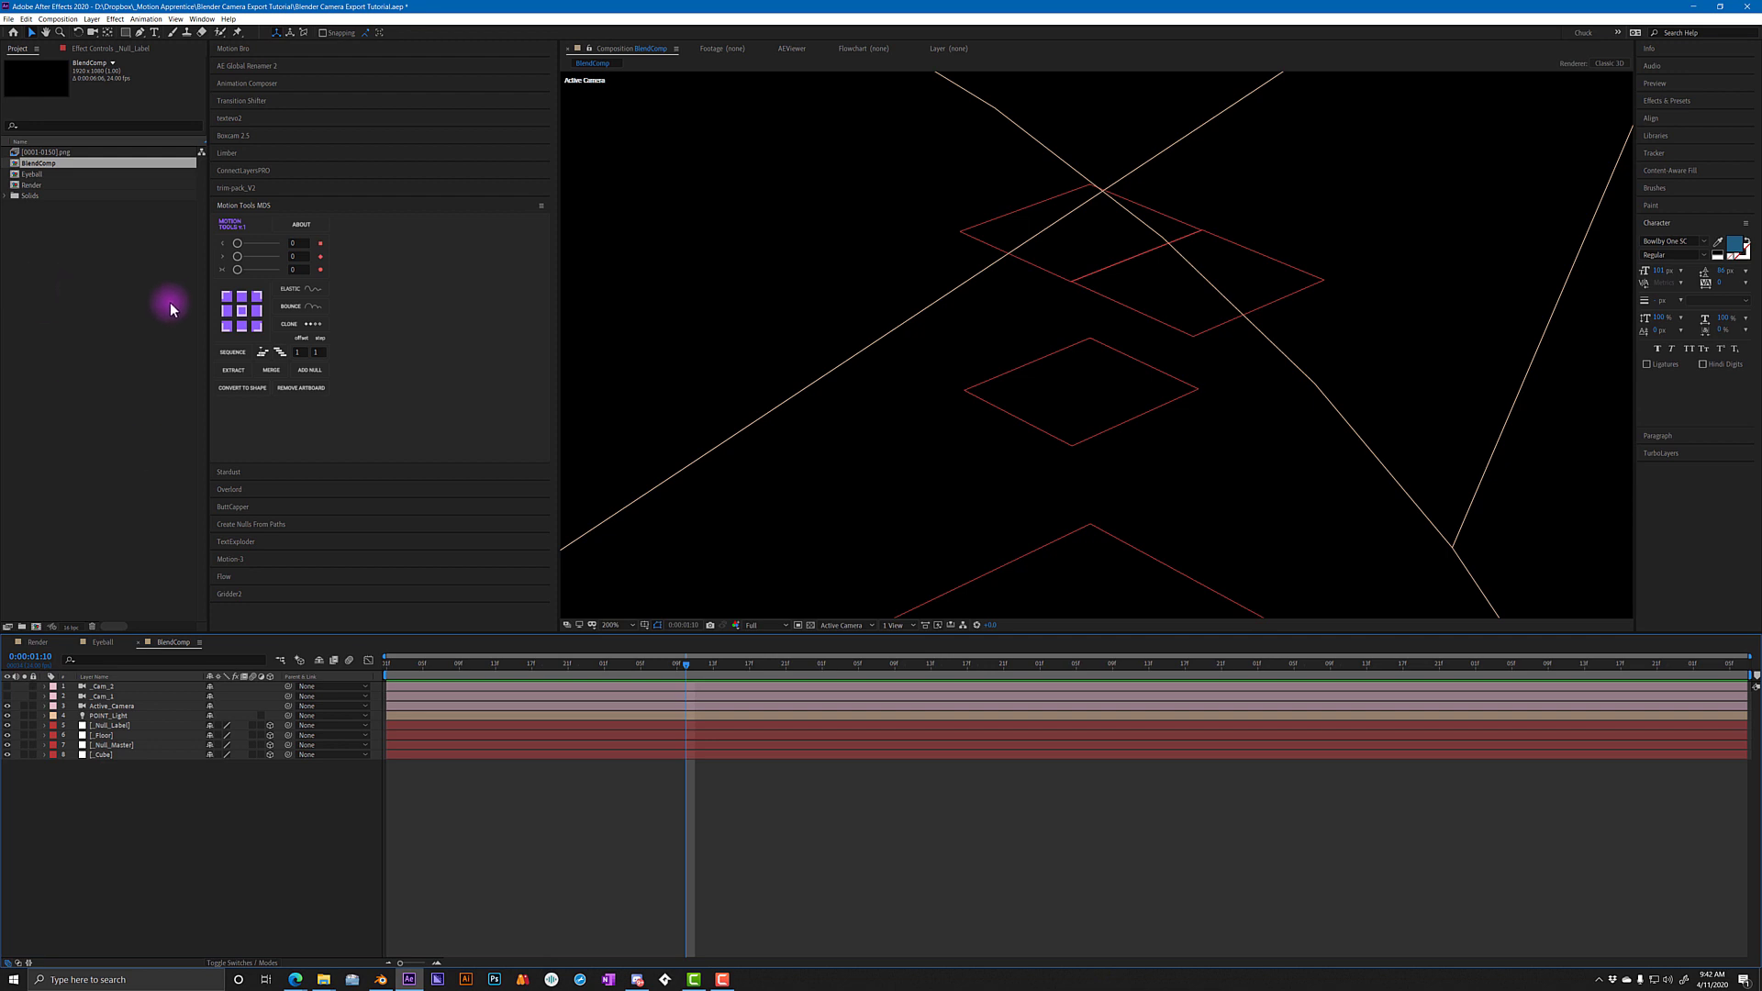
left_click_drag(49, 152, 163, 800)
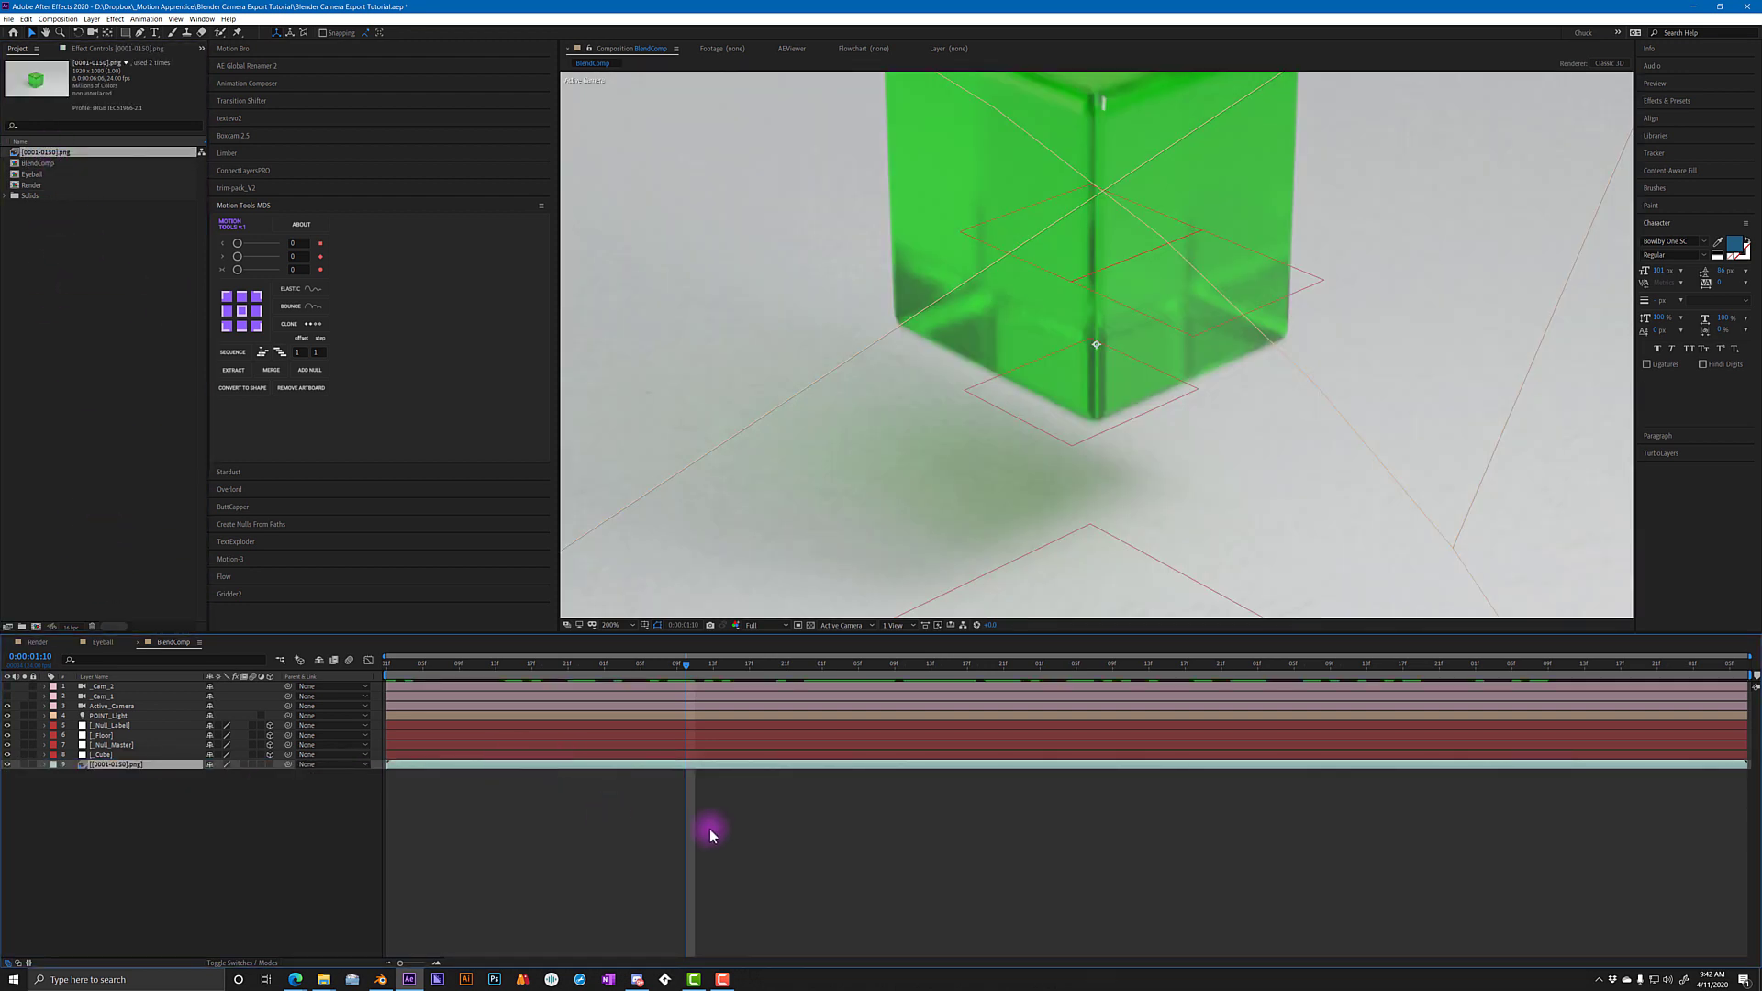
left_click_drag(700, 668, 382, 734)
scroll(872, 399, "down", 2)
key("period")
key("period")
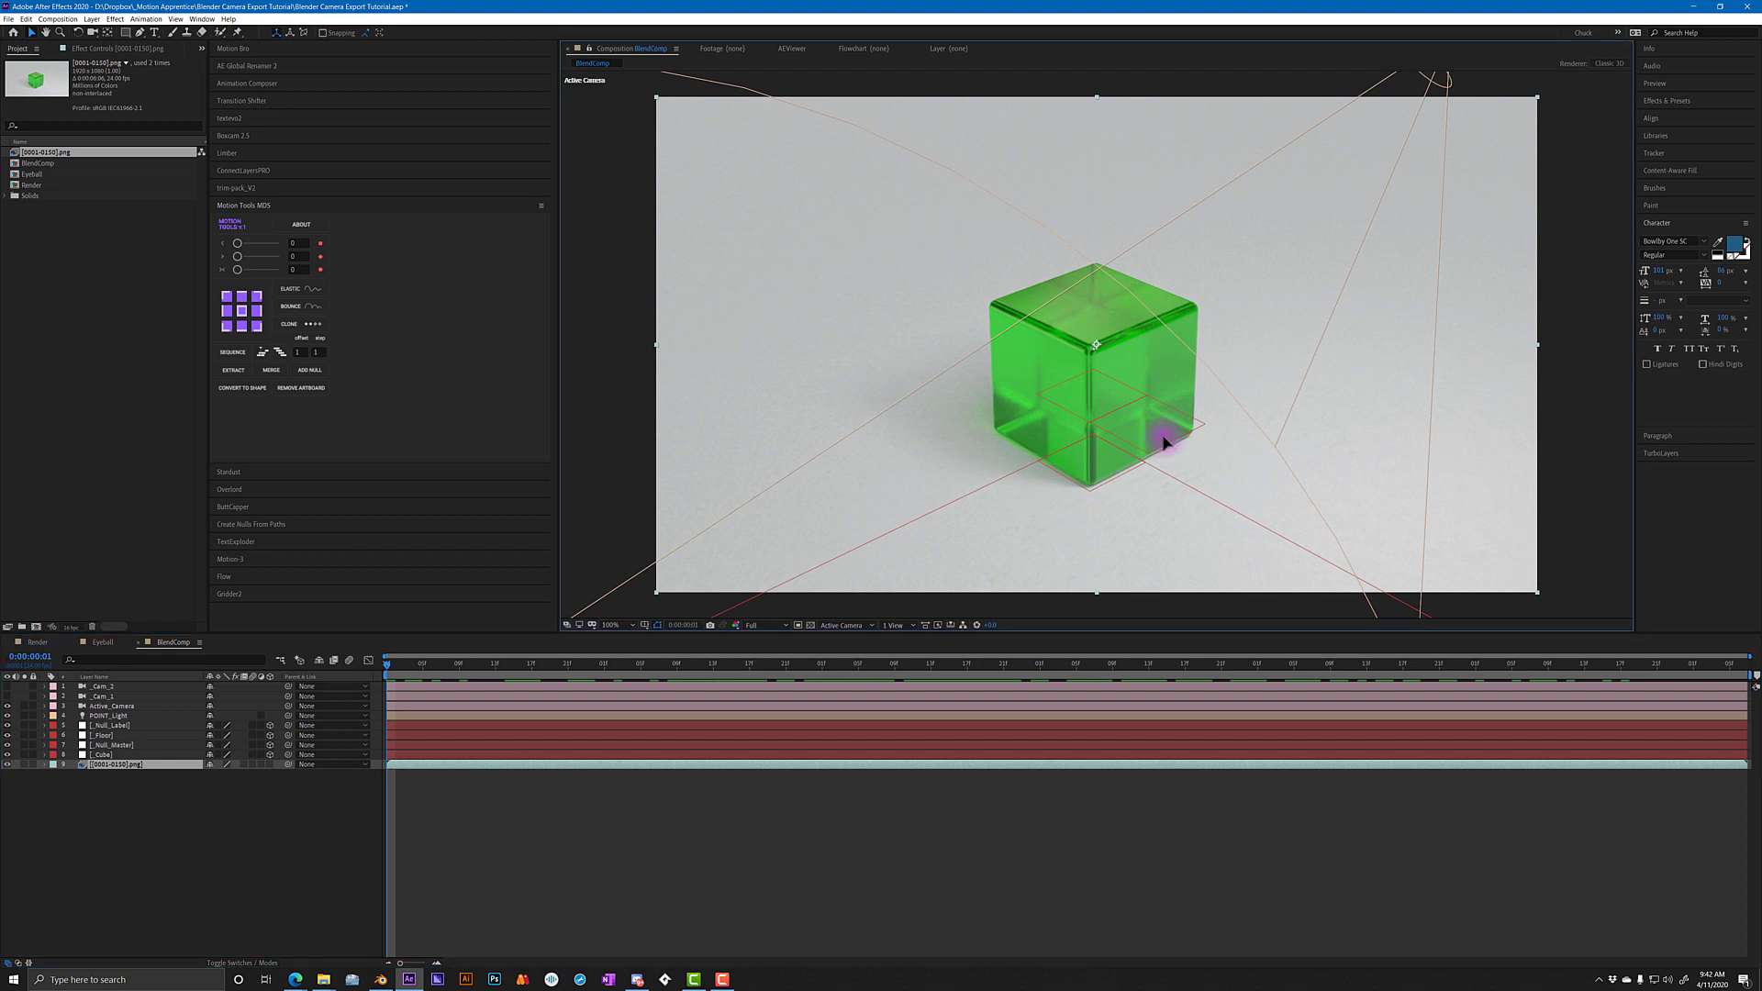
left_click(1116, 735)
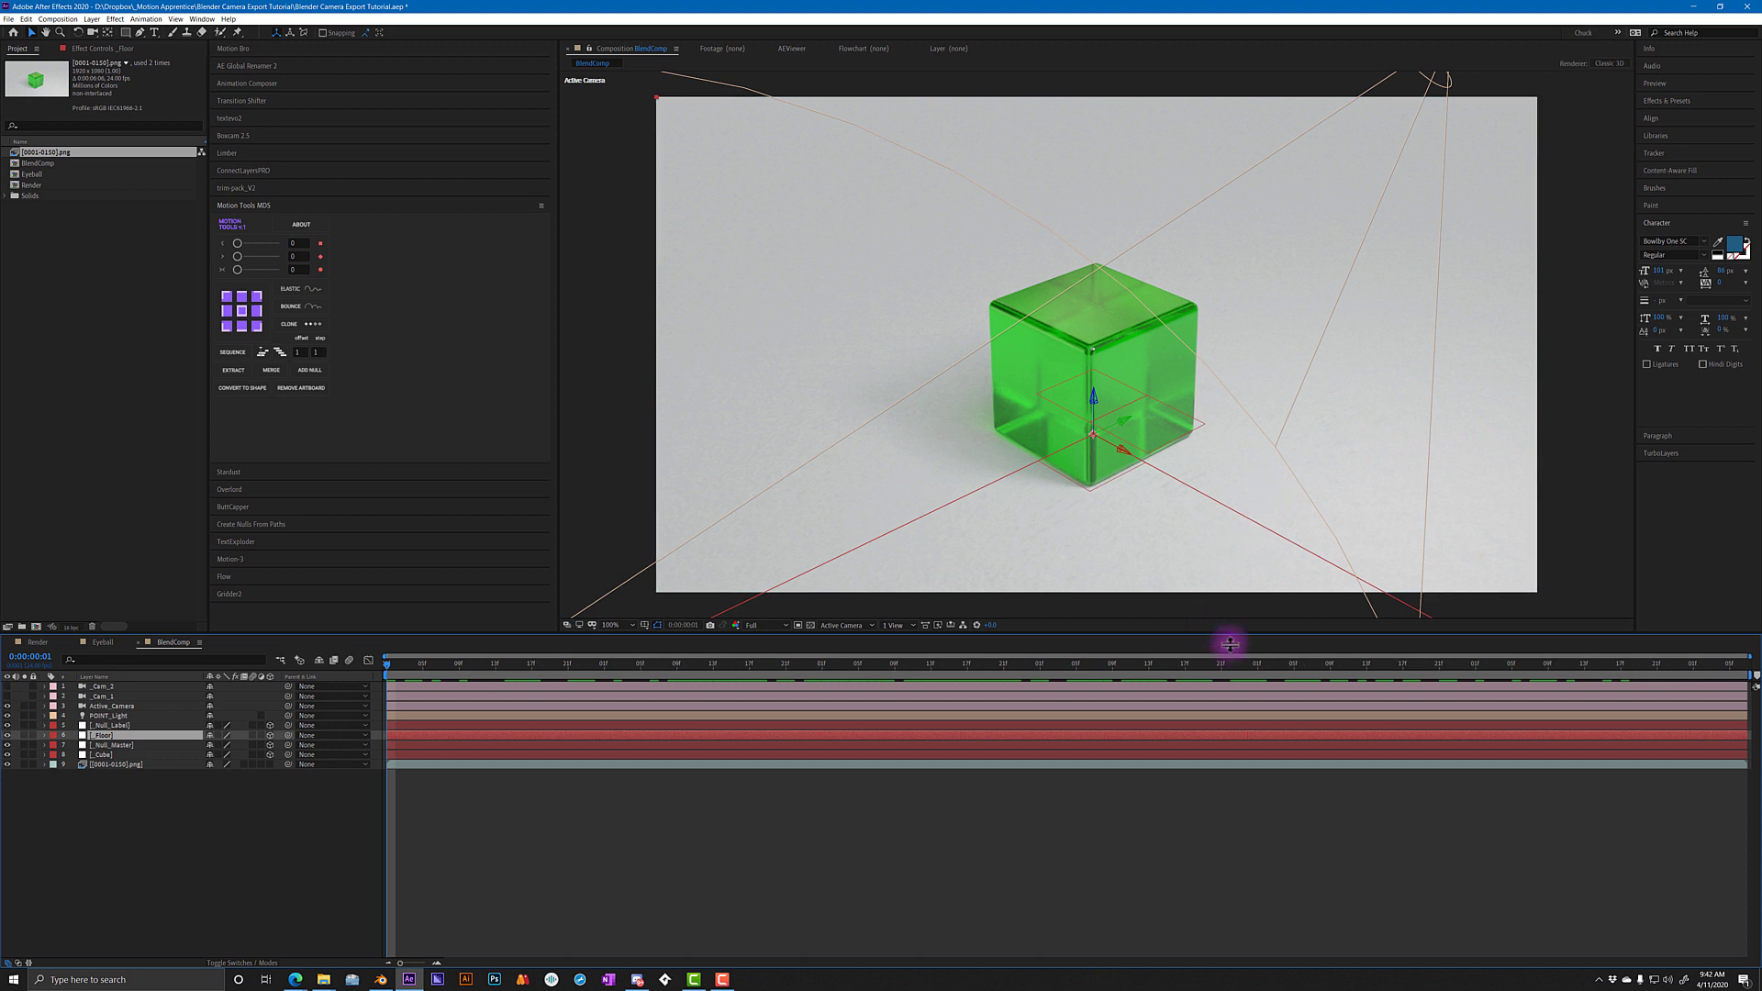
left_click(755, 851)
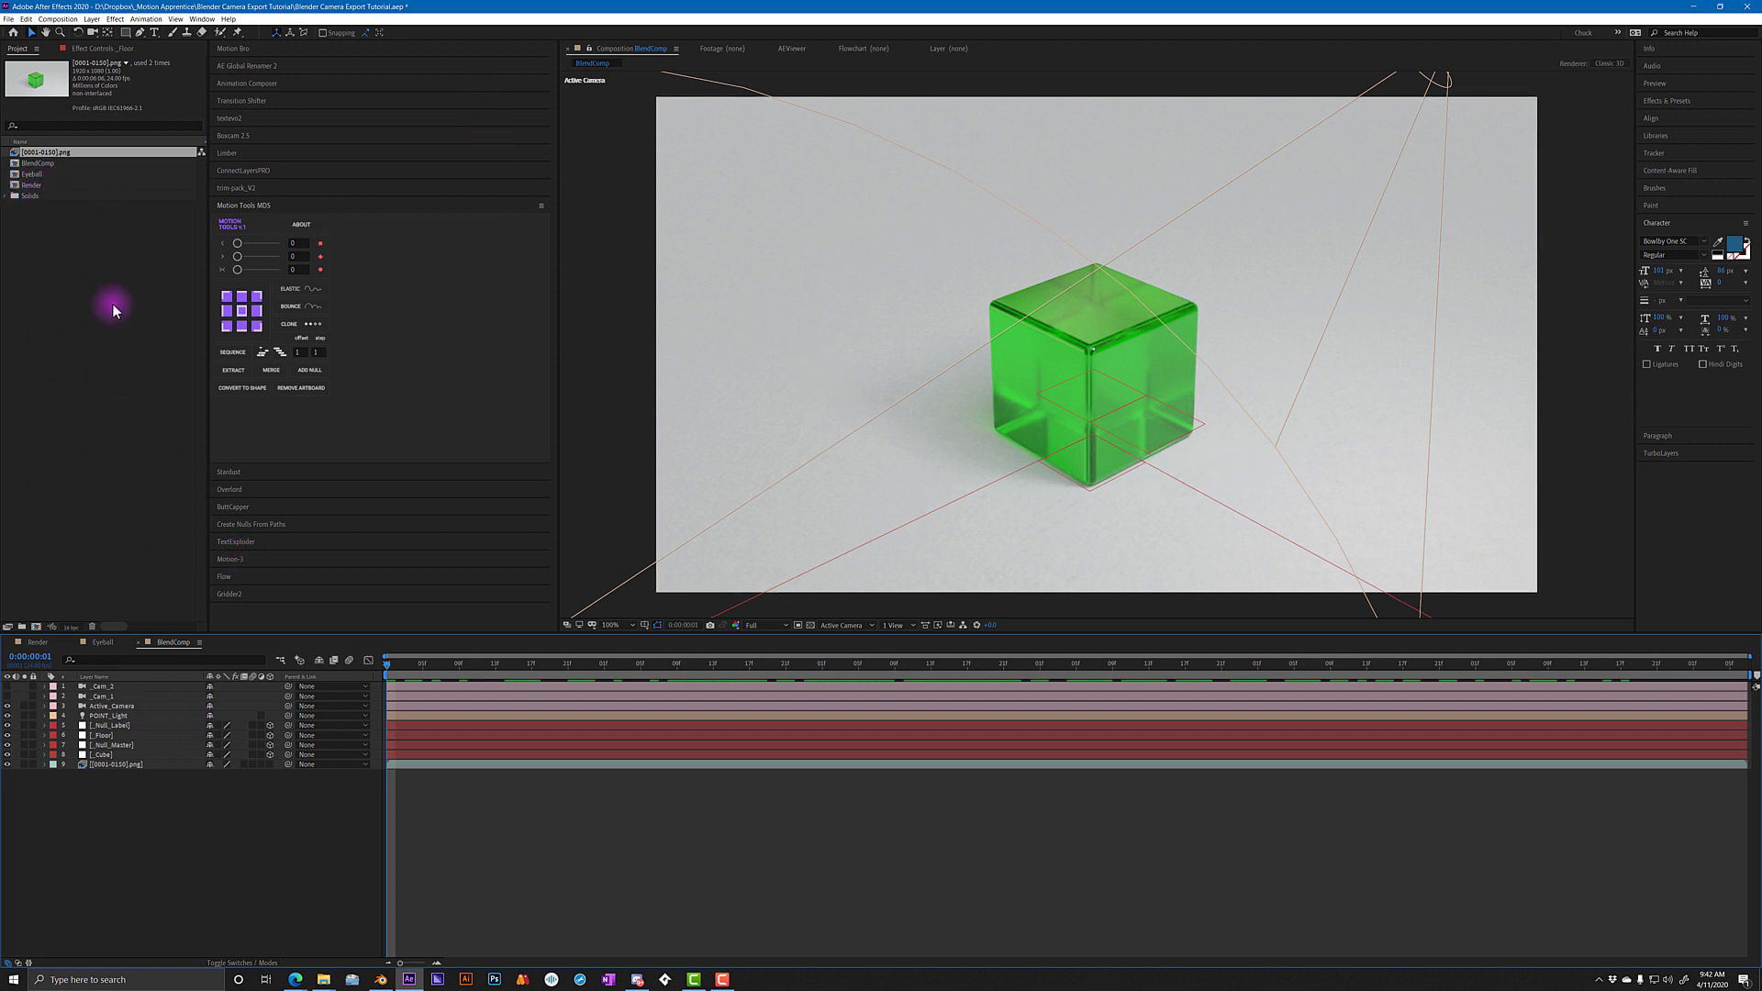
- Add the Eyeball comp to BlendComp as a 3D layer
left_click(38, 173)
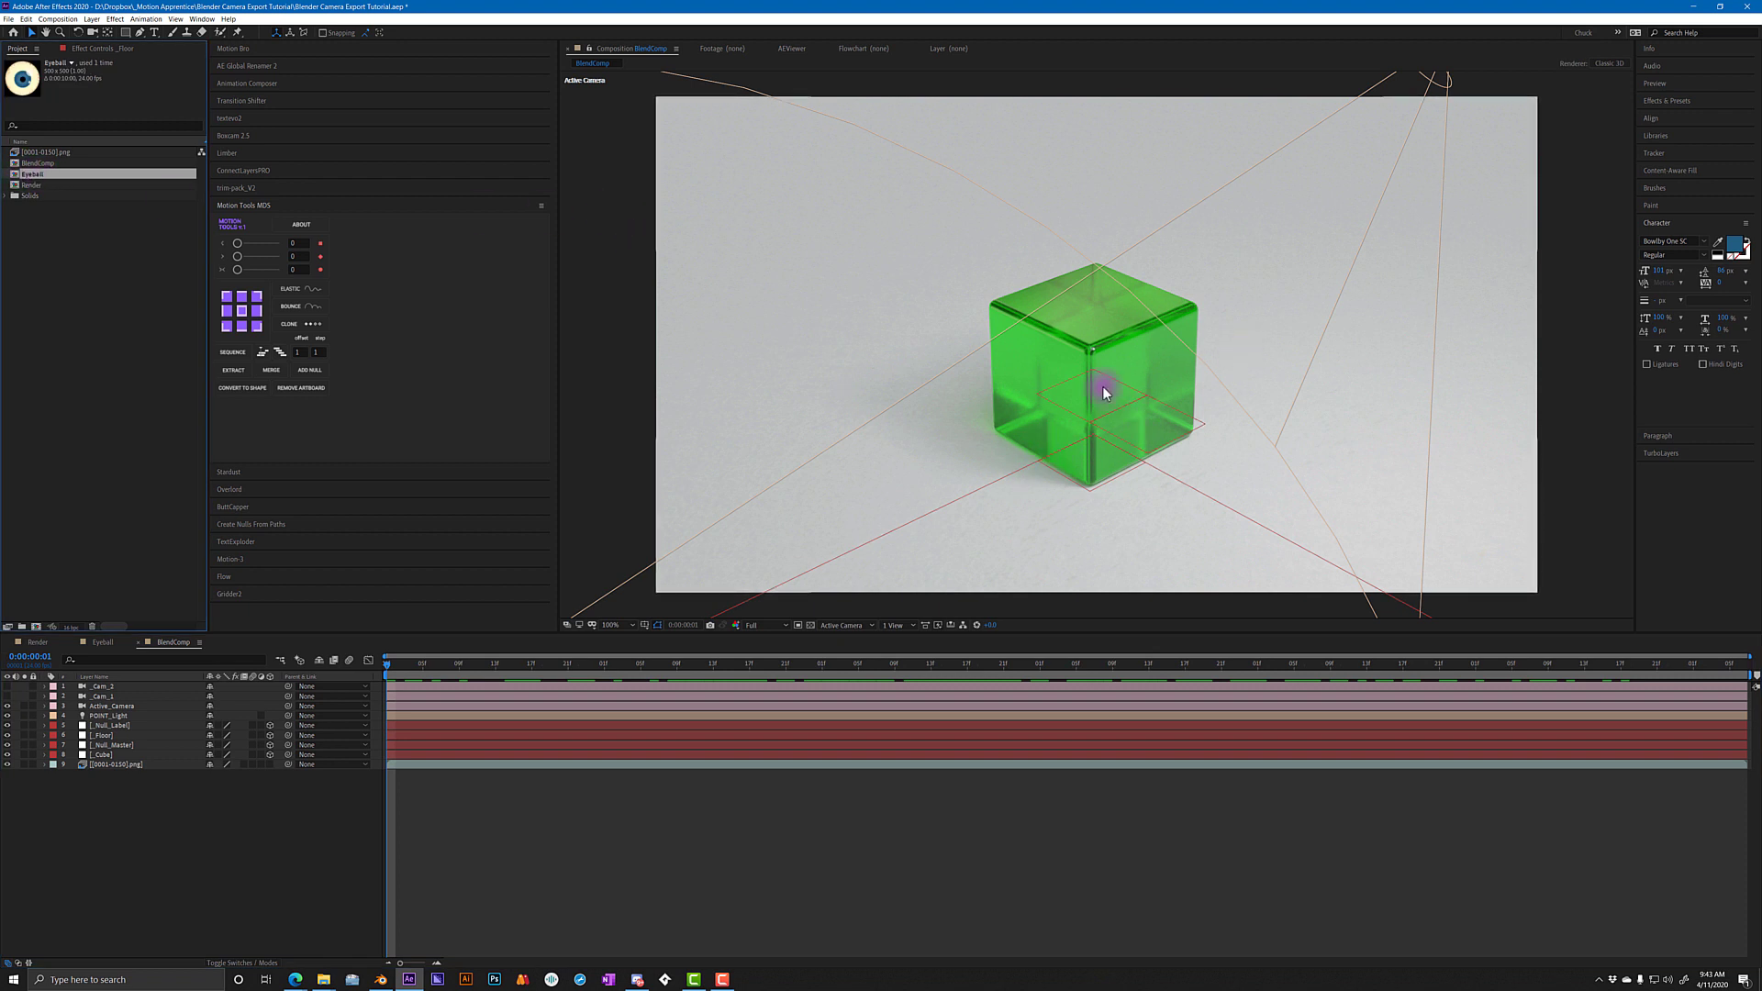
left_click_drag(35, 180, 134, 685)
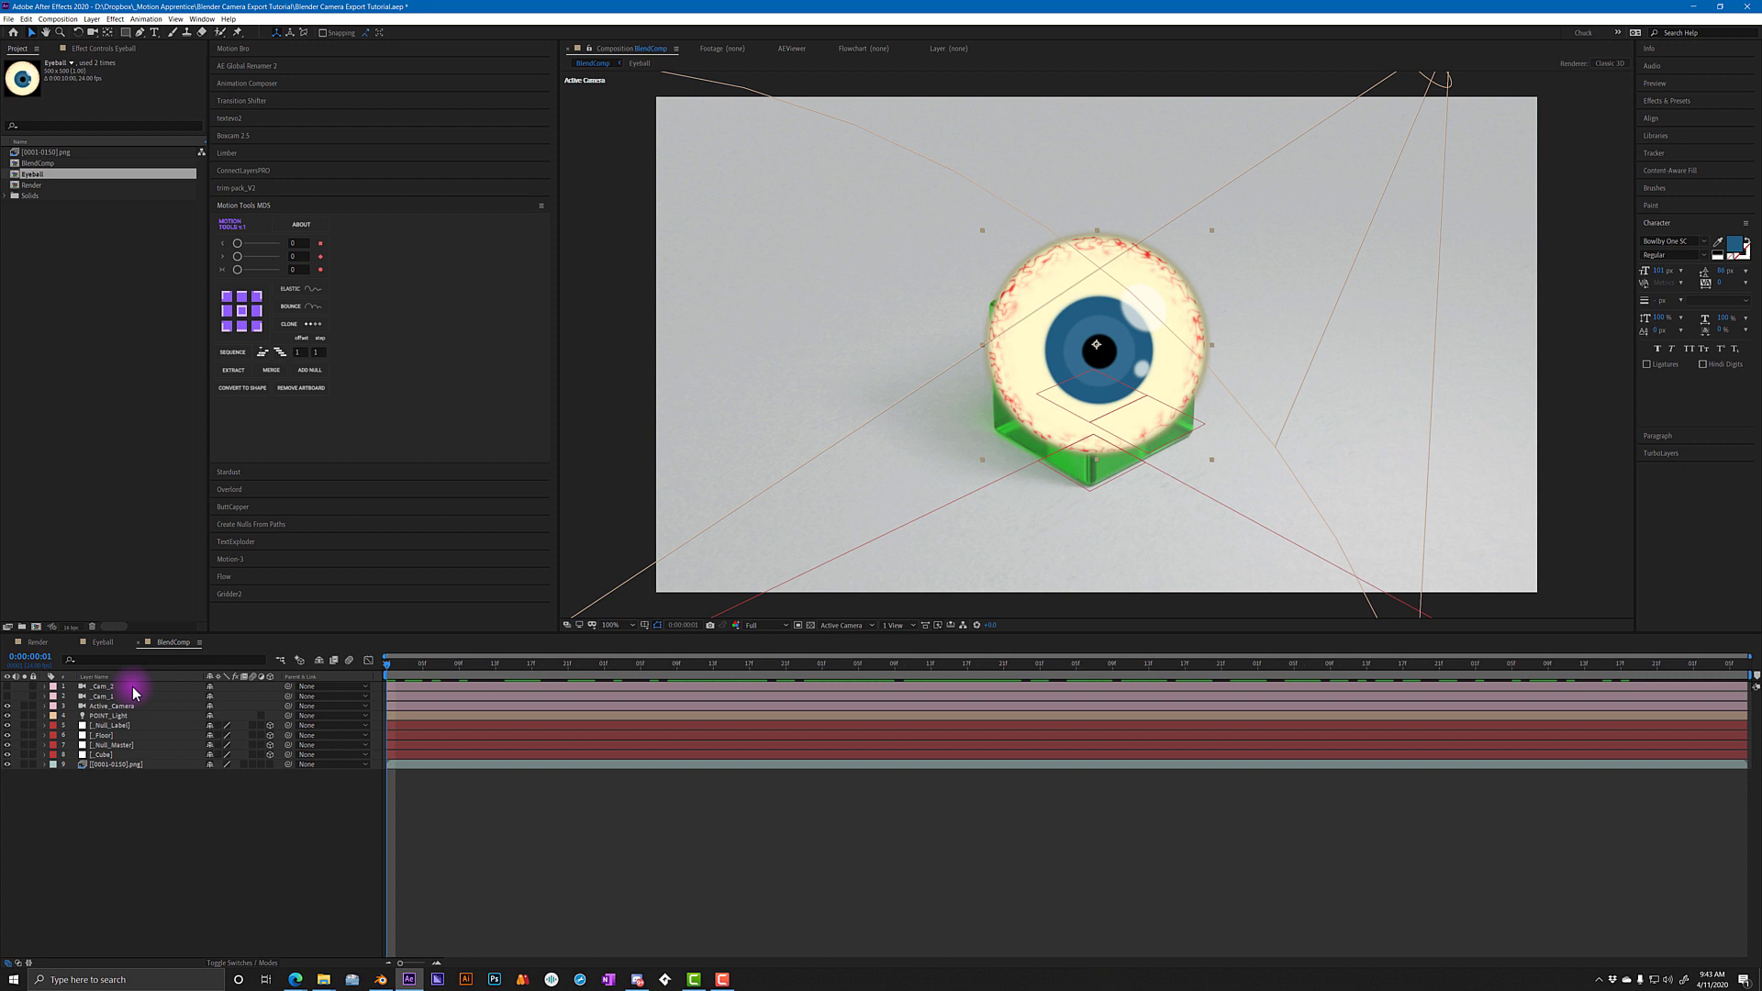
left_click(269, 687)
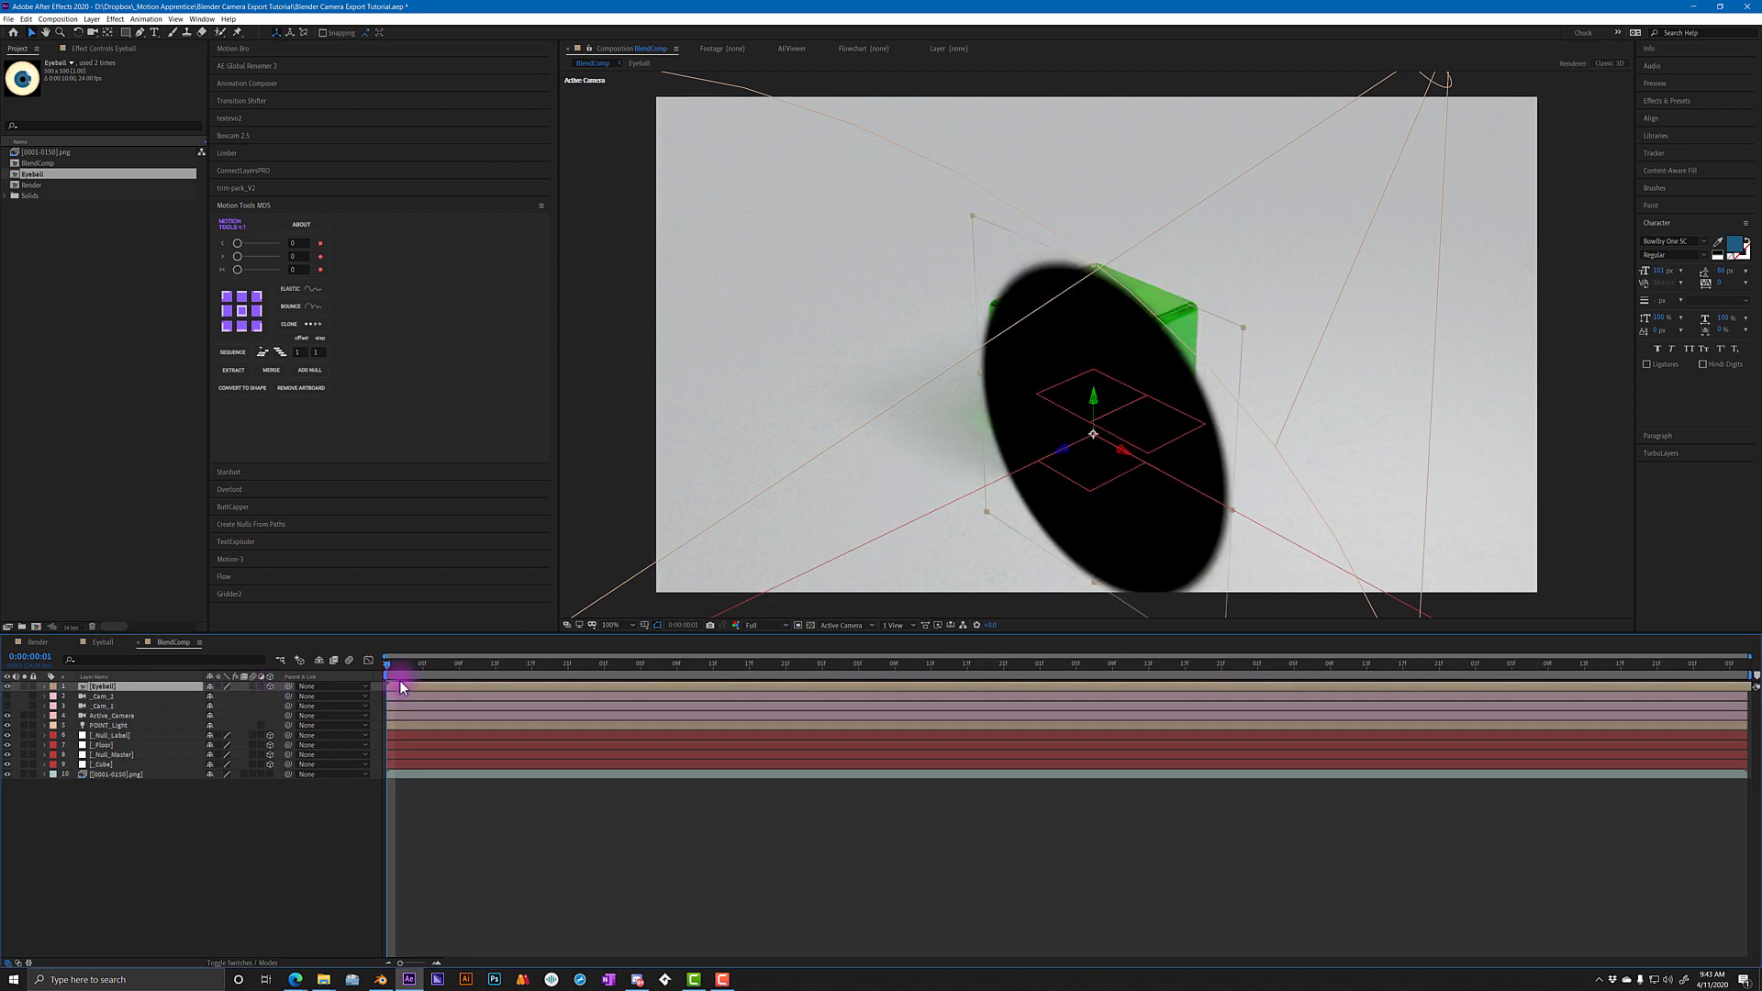
- Hide POINT_Light and parent the Eyeball layer to _Null_Label
left_click(110, 725)
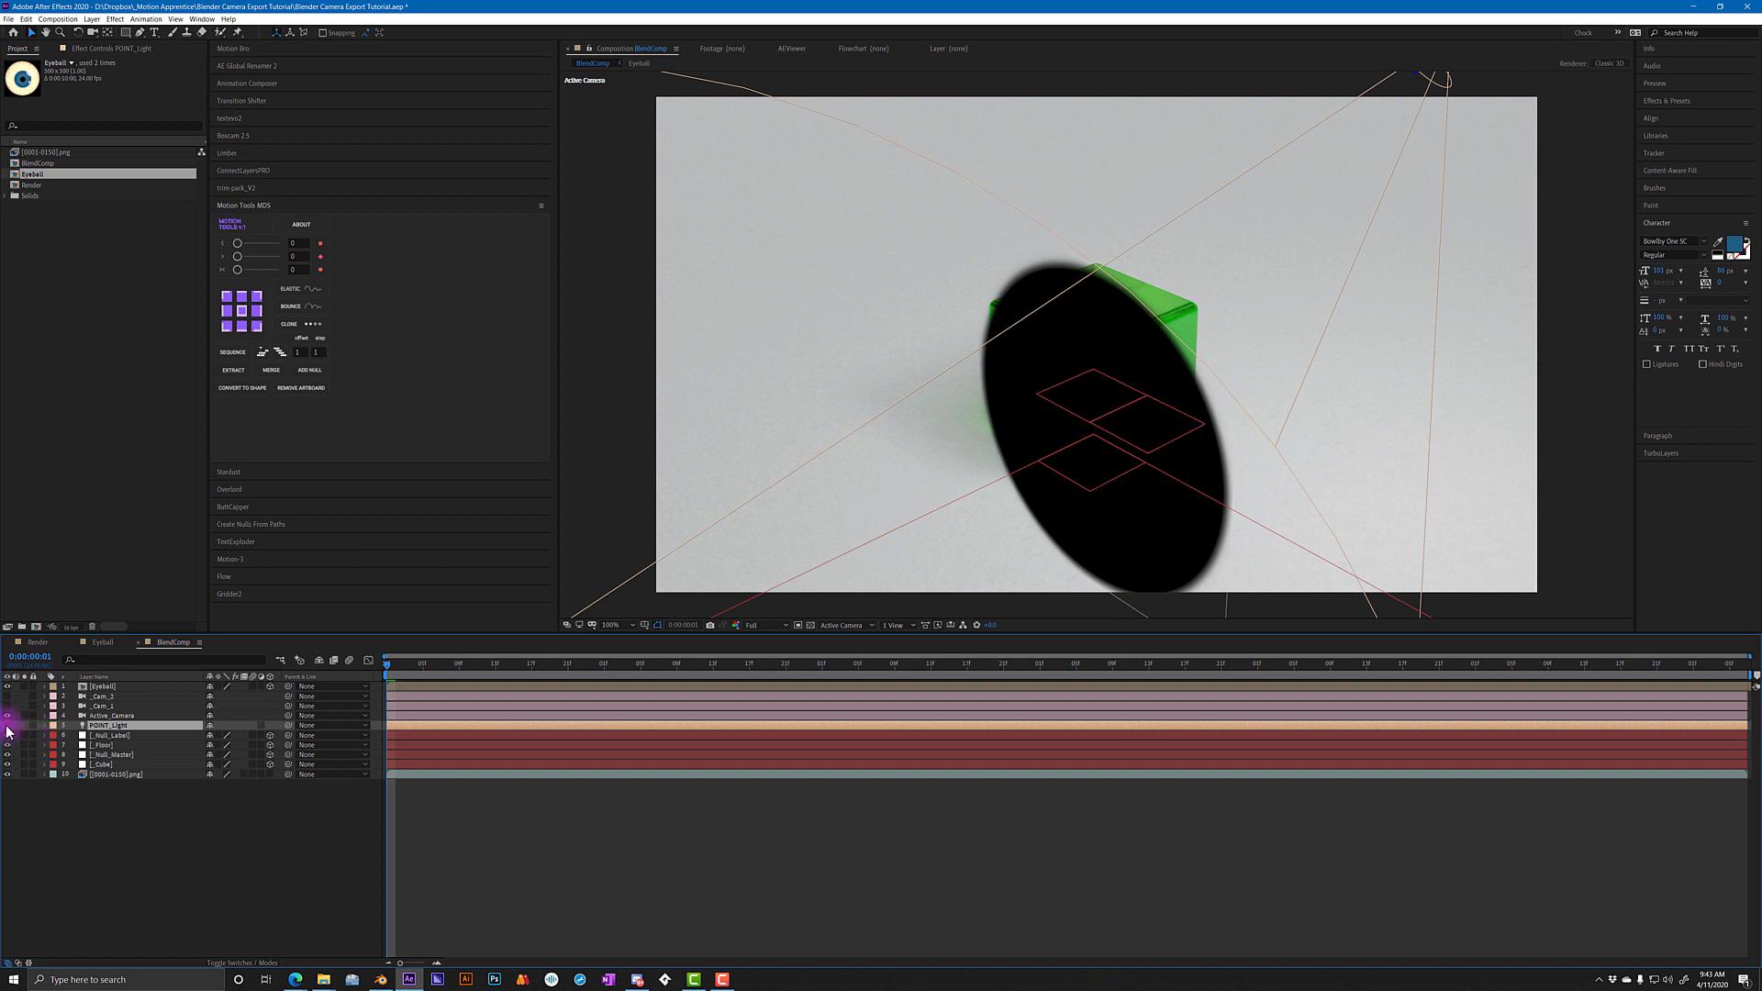
left_click(7, 726)
left_click(103, 687)
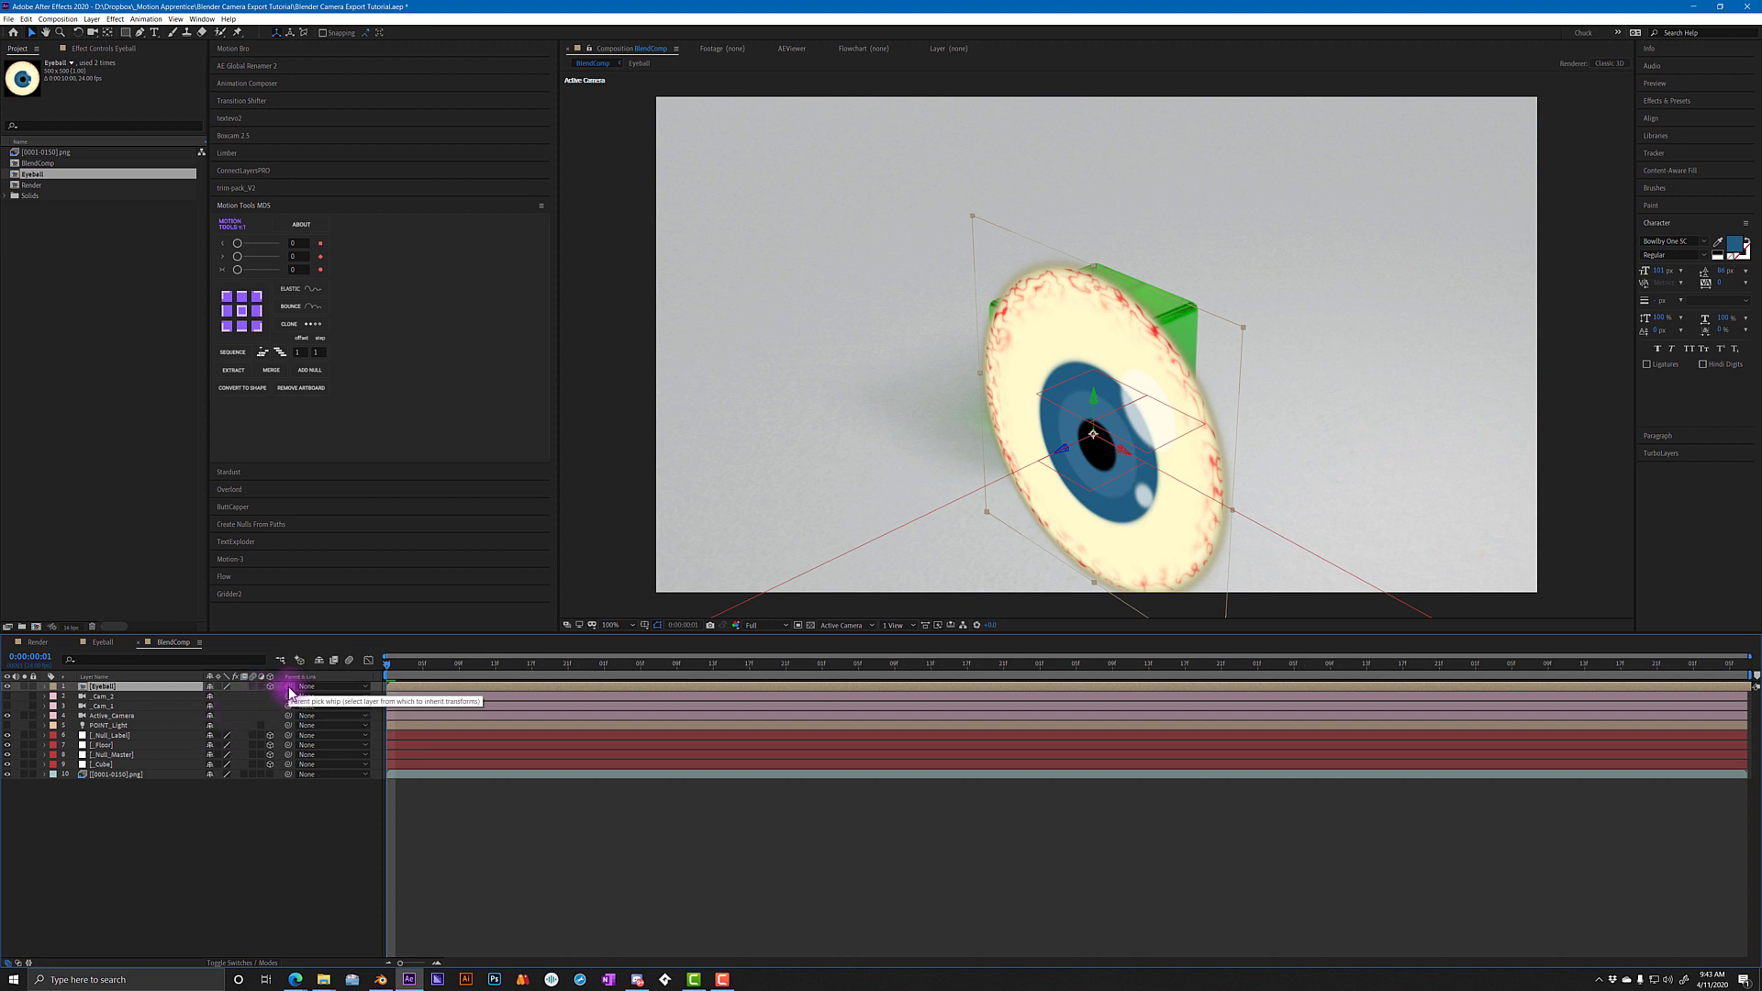
left_click_drag(288, 689, 124, 737)
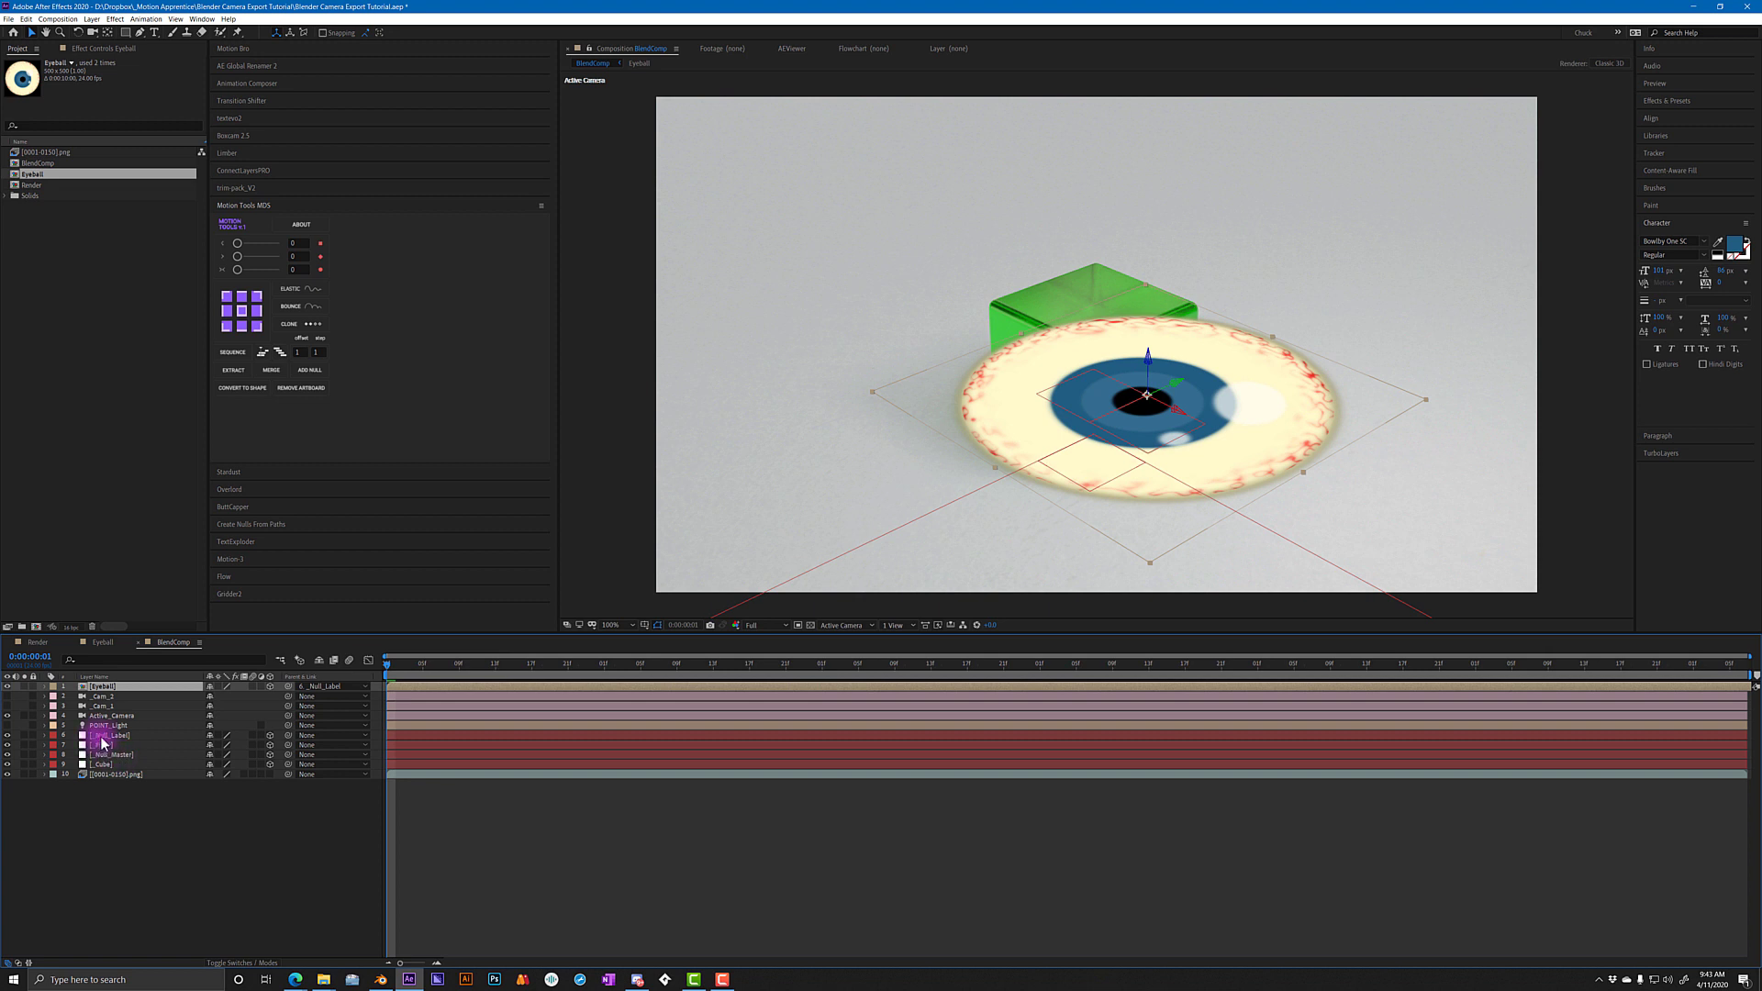
- Set _Null_Label's Orientation Y to 270°
left_click(114, 734)
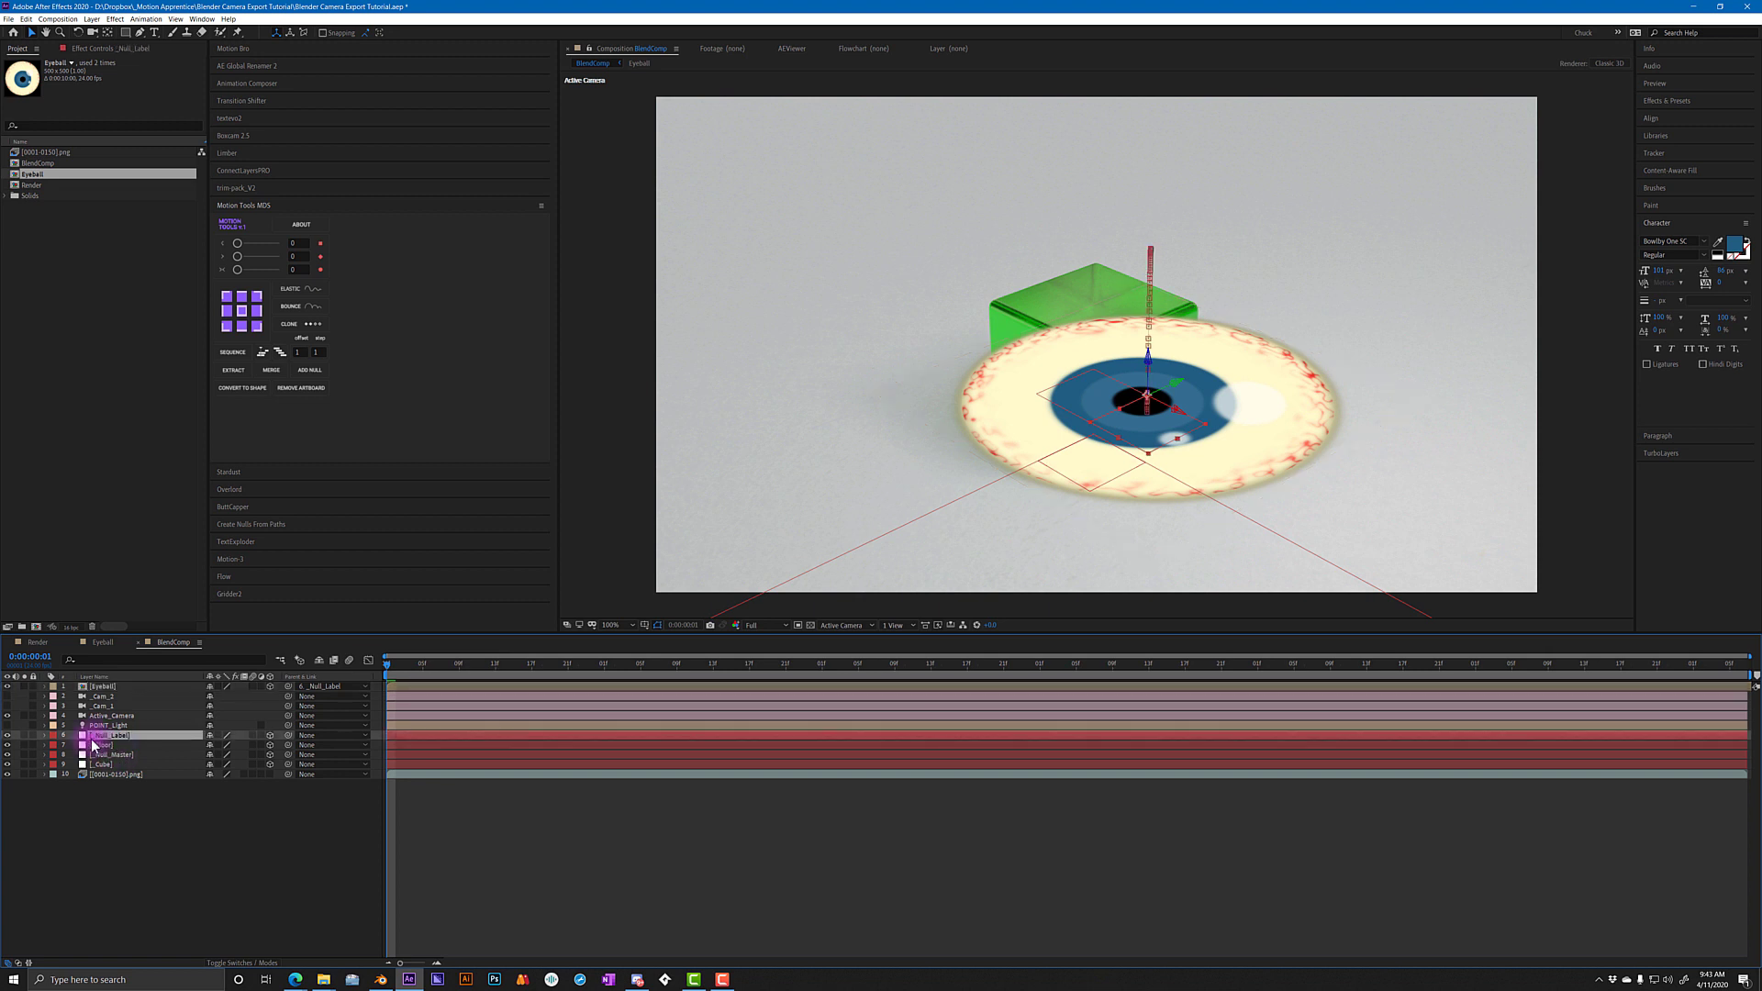
left_click(45, 735)
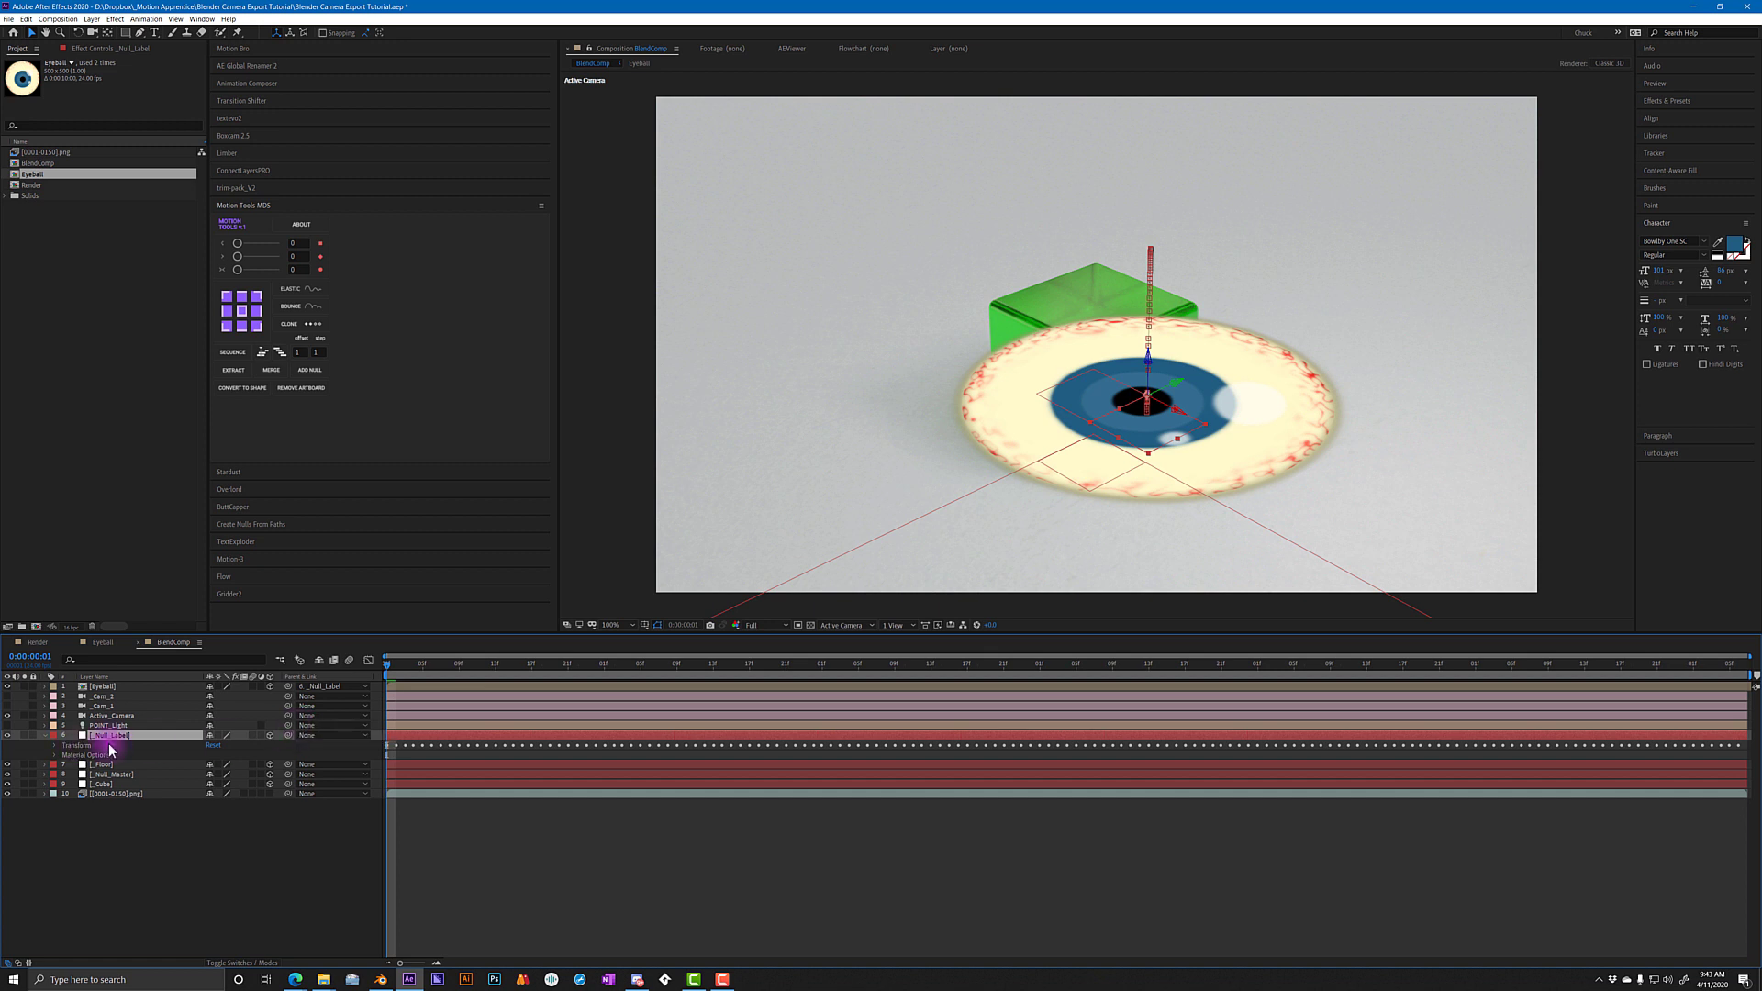
key("r")
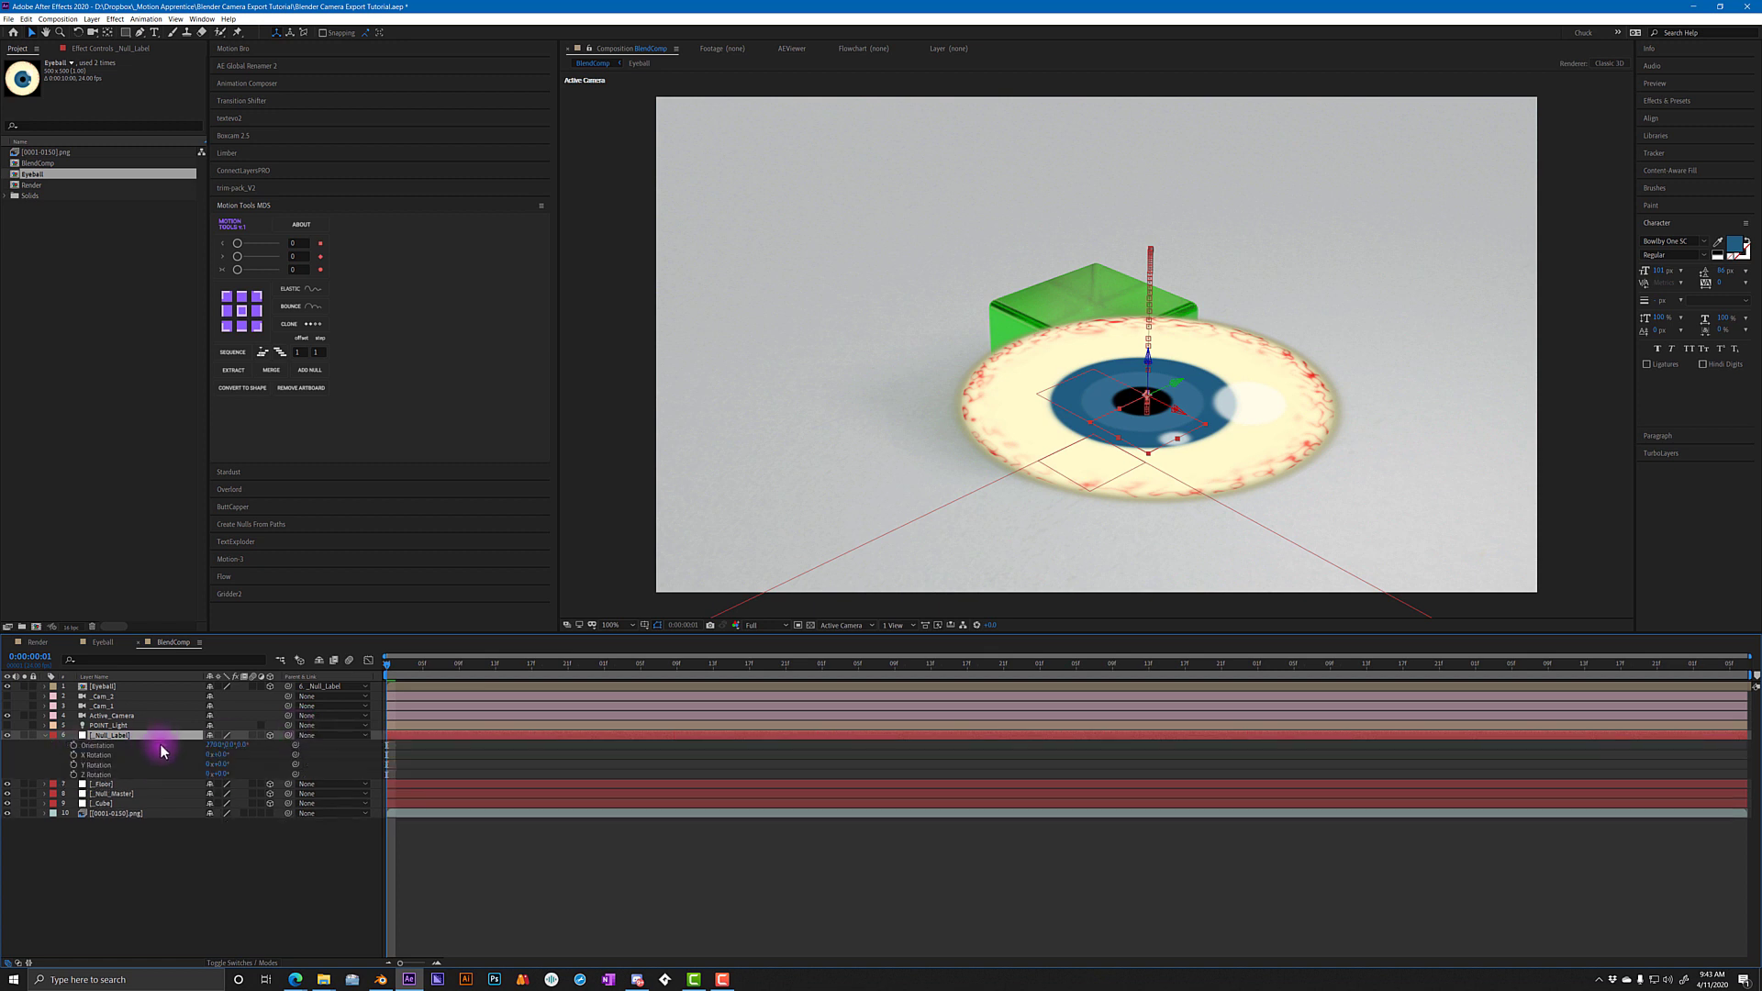
mouse_move(234, 753)
left_mouse_down()
mouse_move(255, 749)
mouse_move(228, 747)
left_mouse_up()
left_click(228, 745)
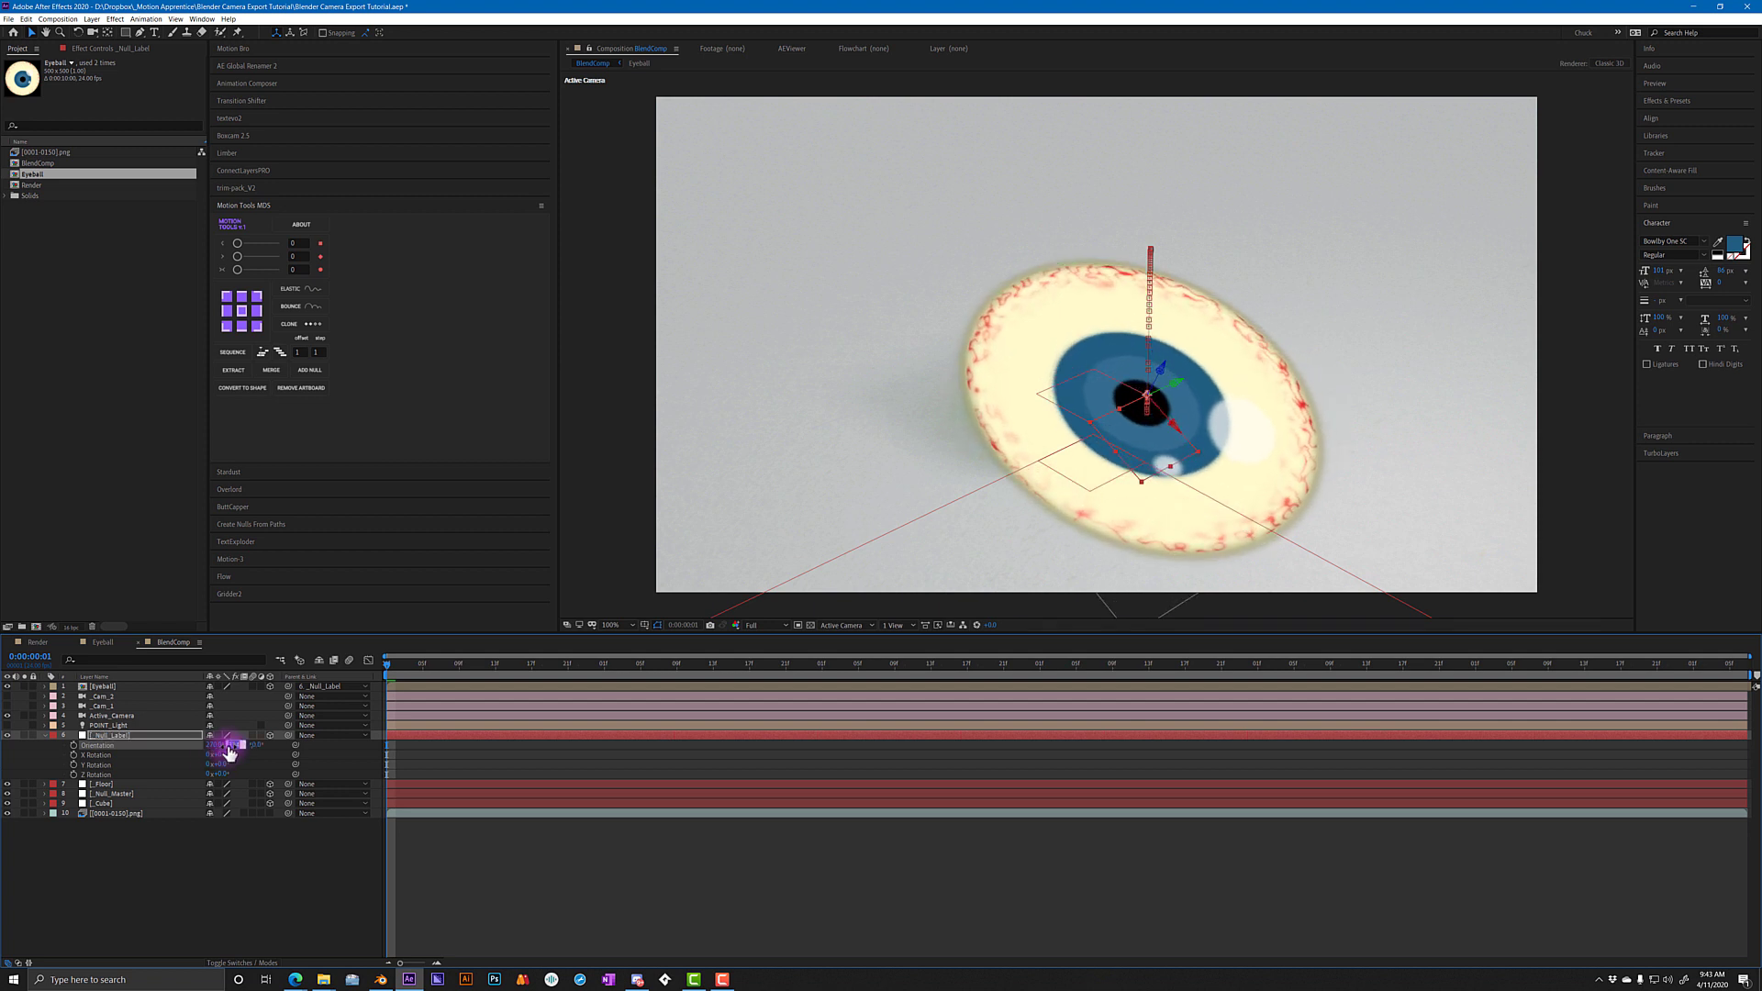
type("270")
key("Return")
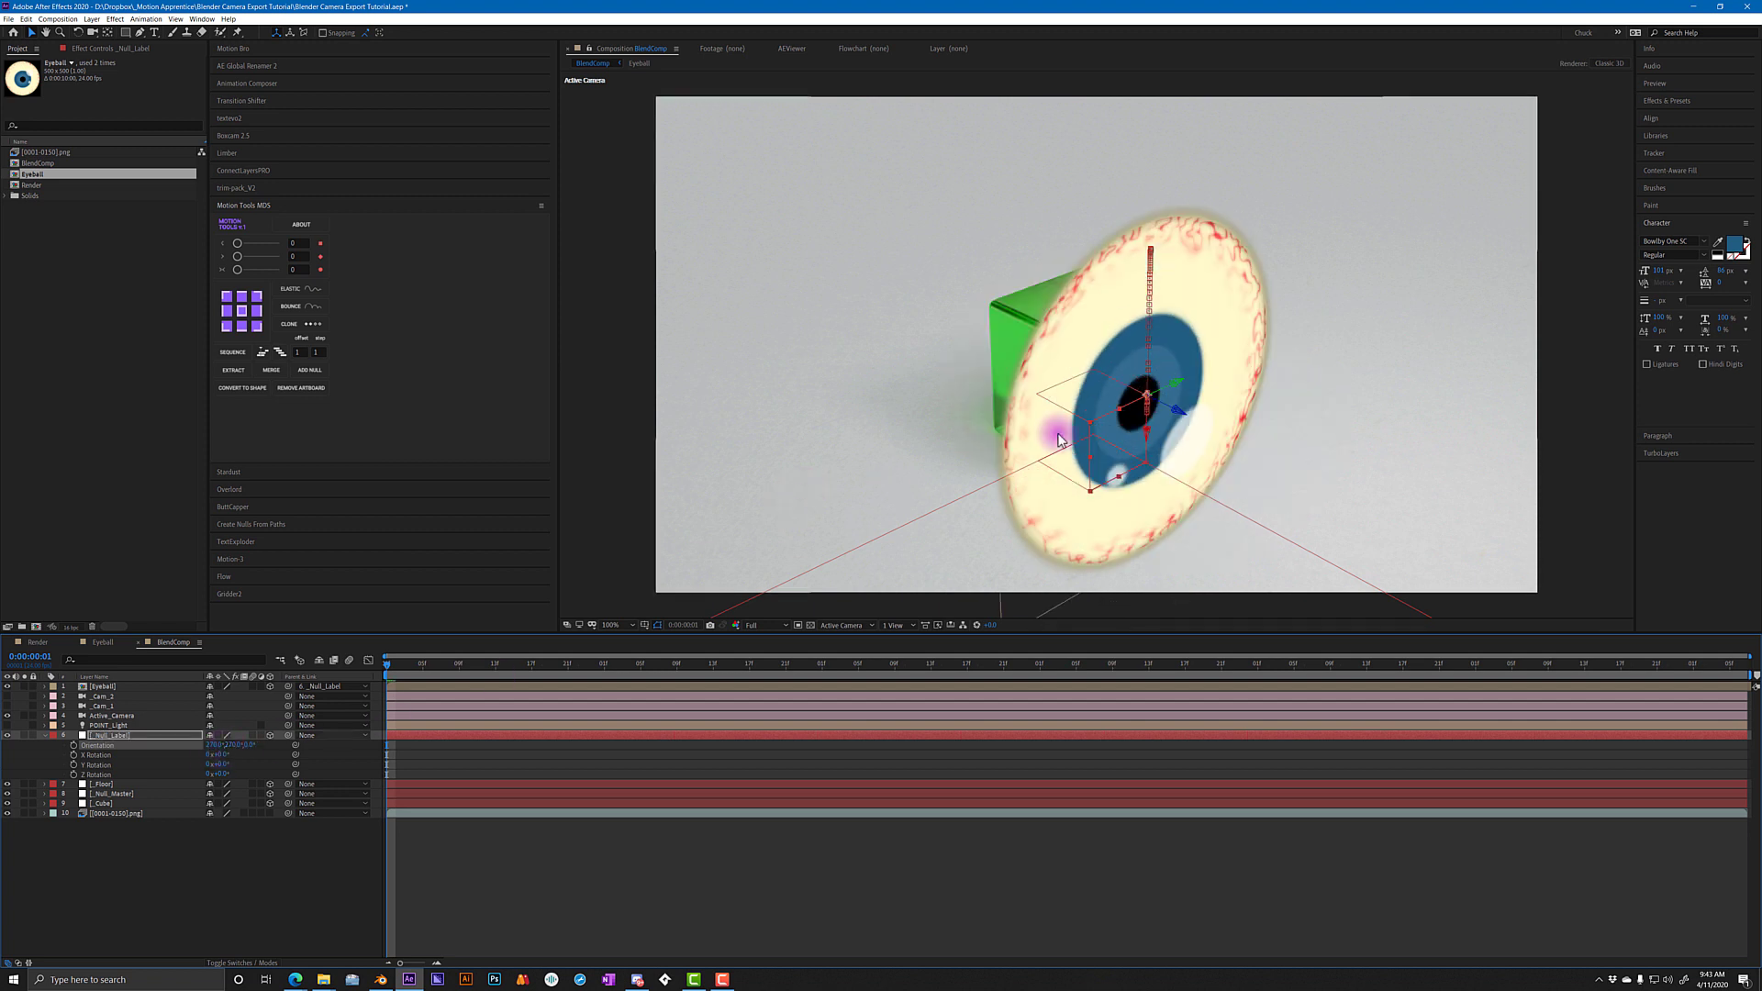
- Scale the Eyeball layer down to 34% and preview it on the cube face
left_click(189, 687)
key("s")
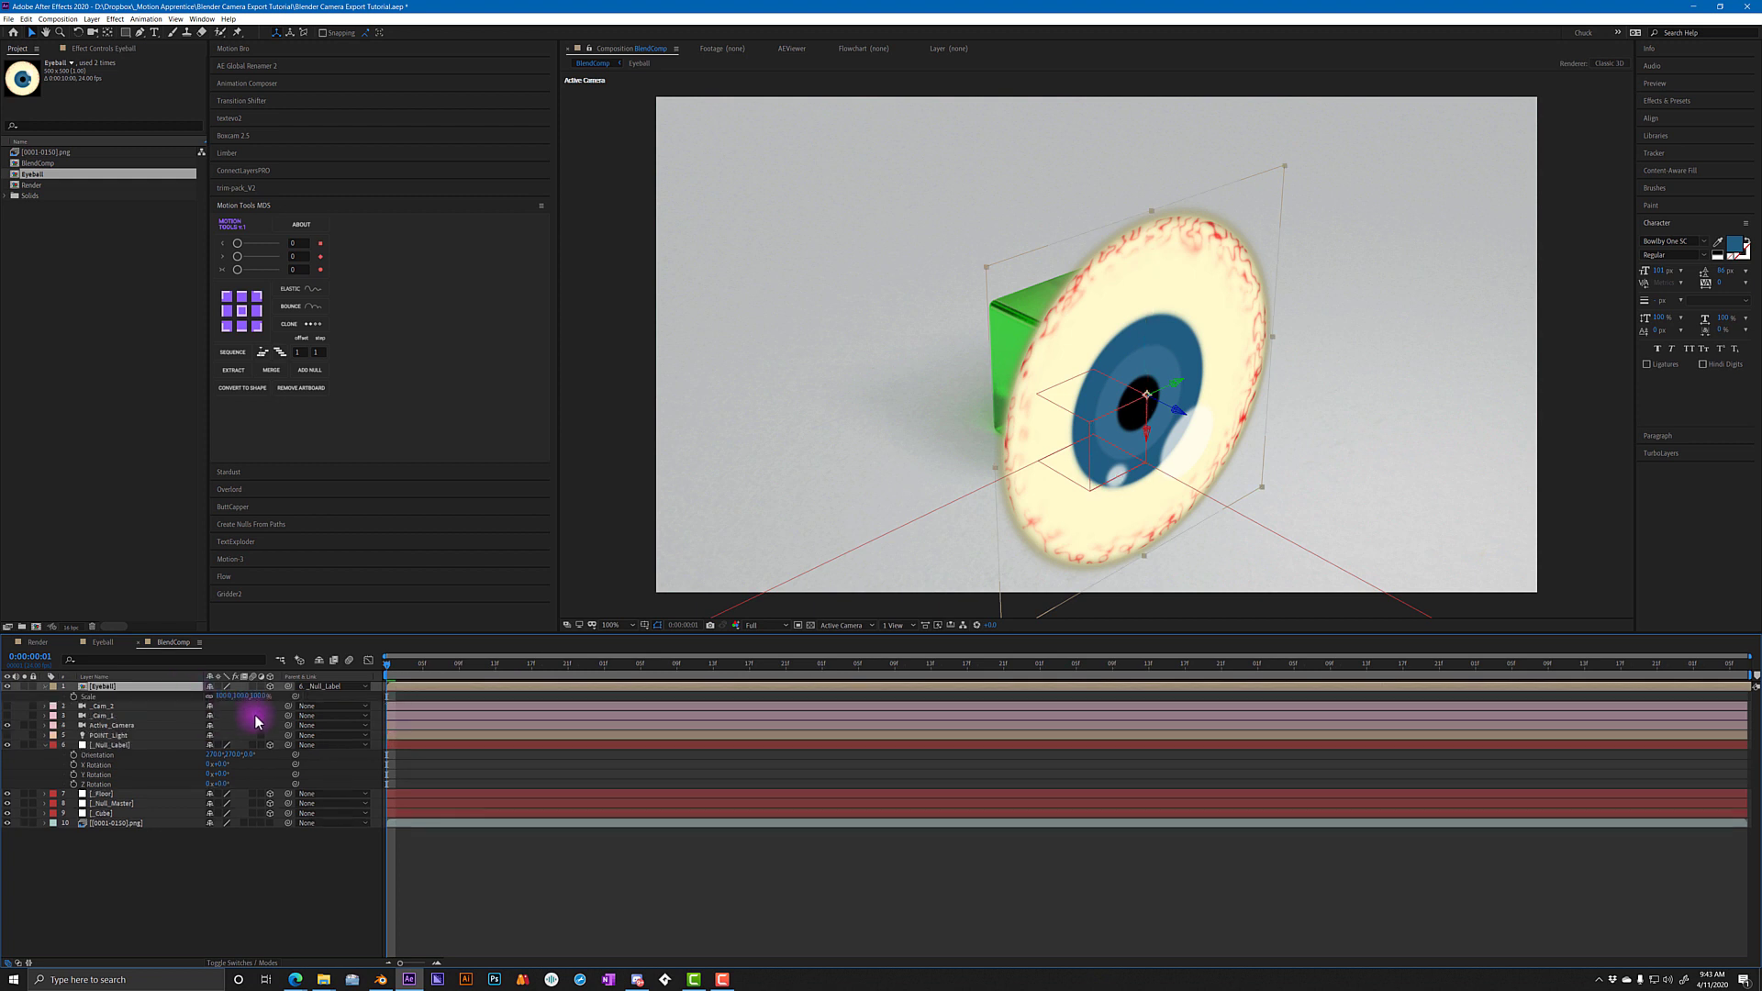
left_click_drag(224, 697, 199, 707)
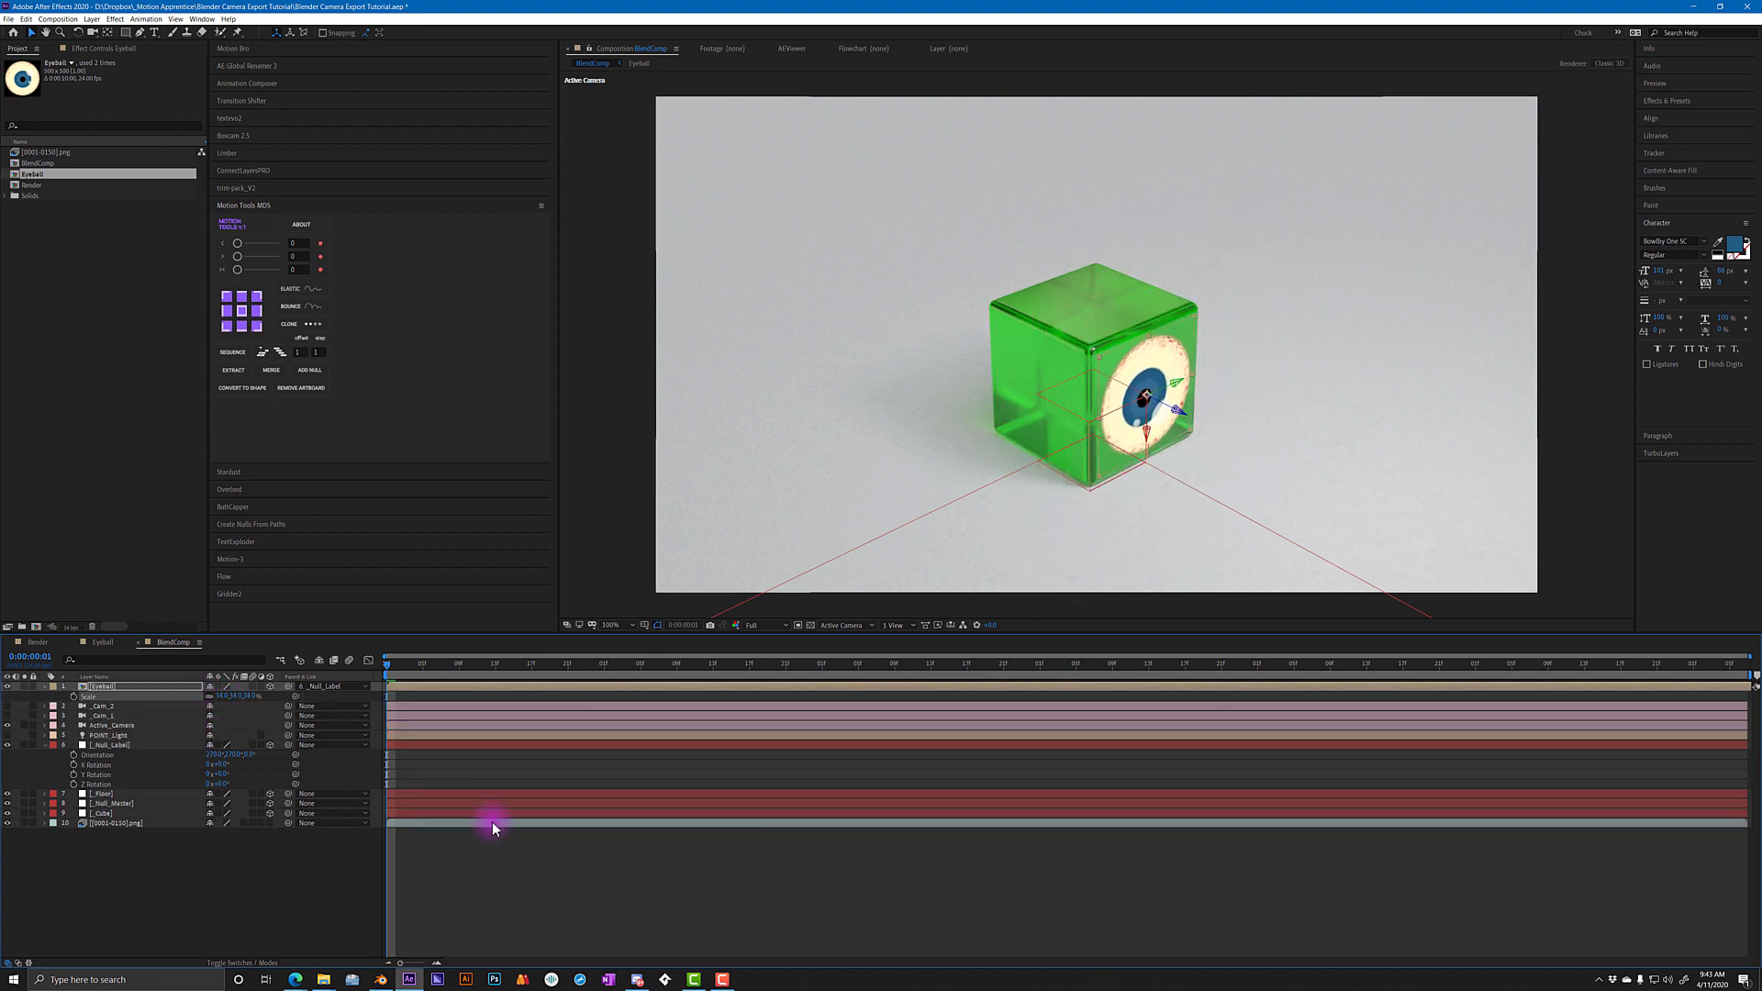
key("space")
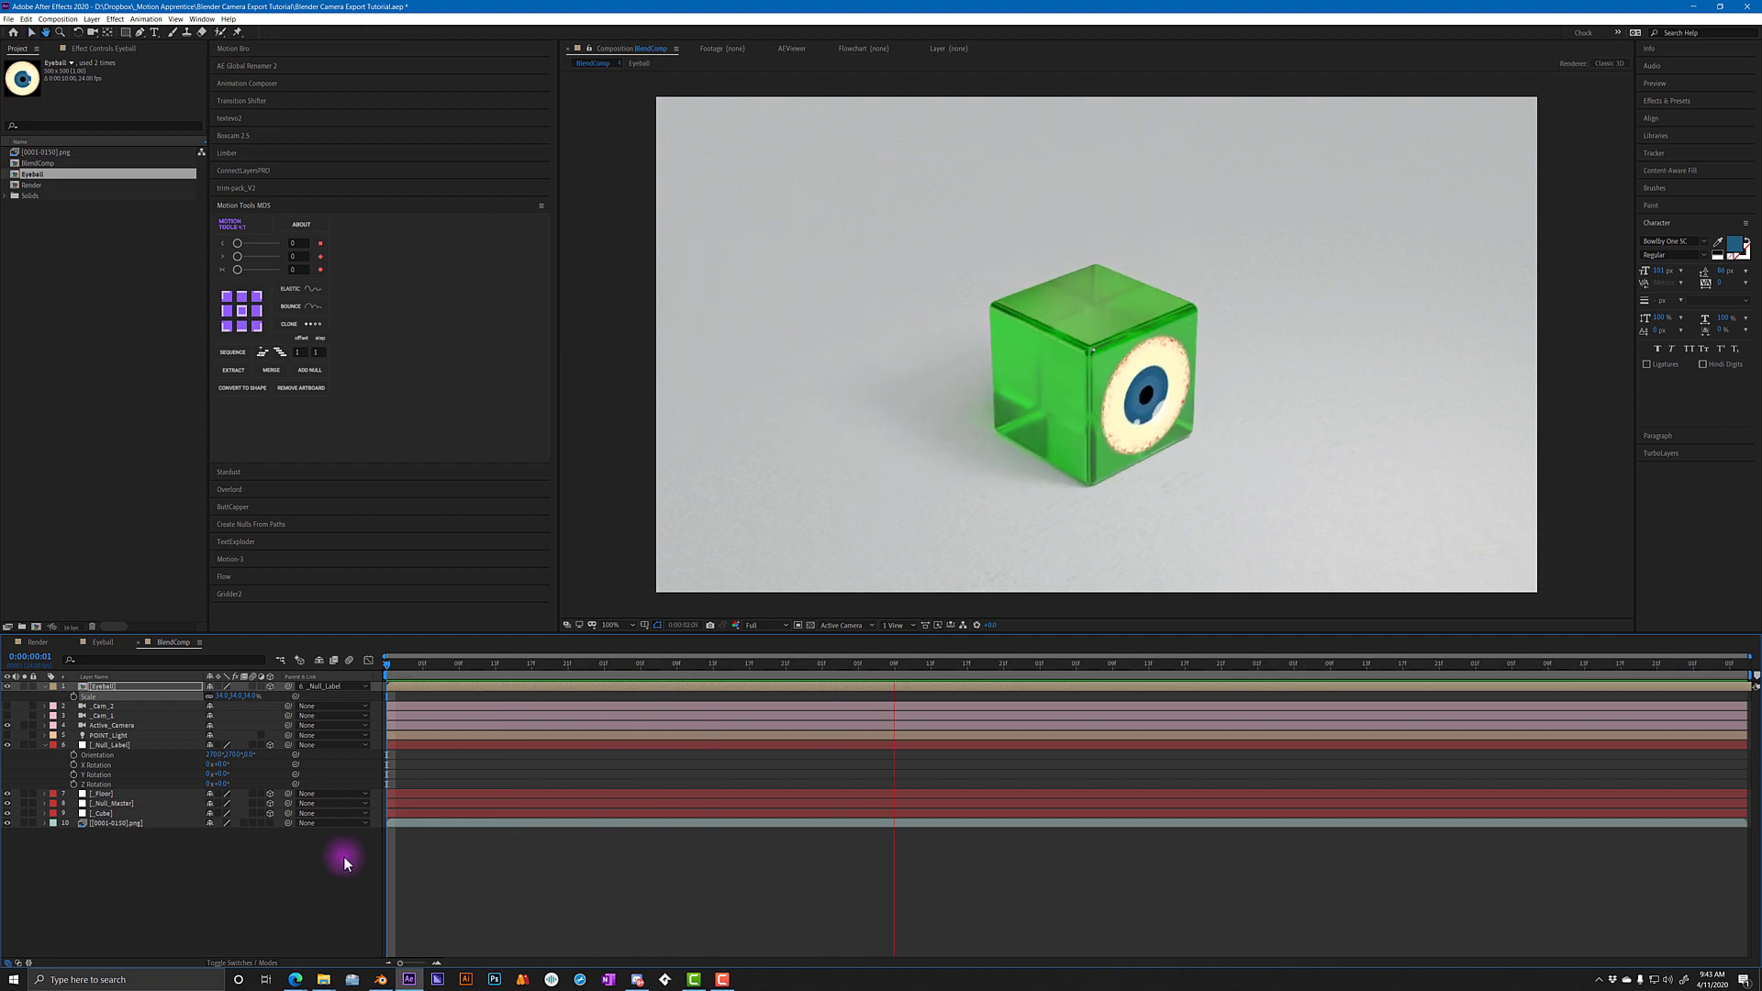
- Tilt _Null_Label slightly by adjusting its third Orientation value
left_click(116, 745)
left_click_drag(523, 668, 378, 706)
left_click_drag(251, 762, 244, 747)
left_click(248, 754)
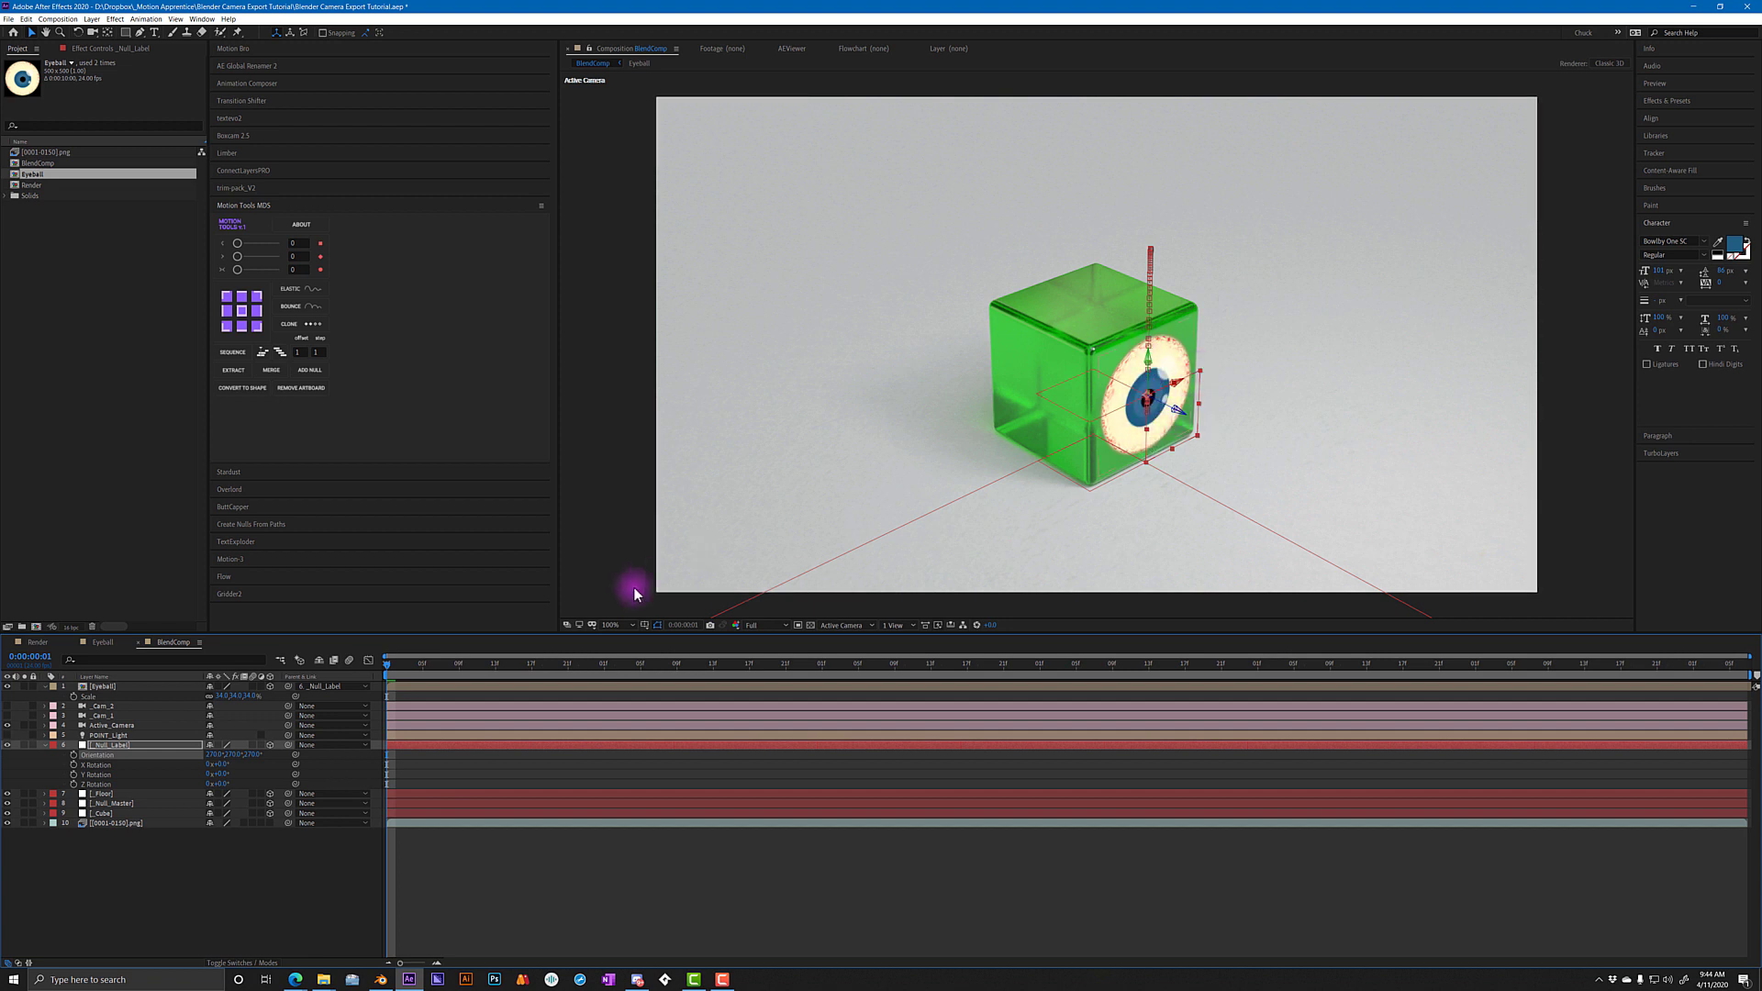
- Scale the Eyeball layer down to about 32% so it sits flush on the cube face
left_click_drag(410, 671, 983, 690)
left_click(984, 687)
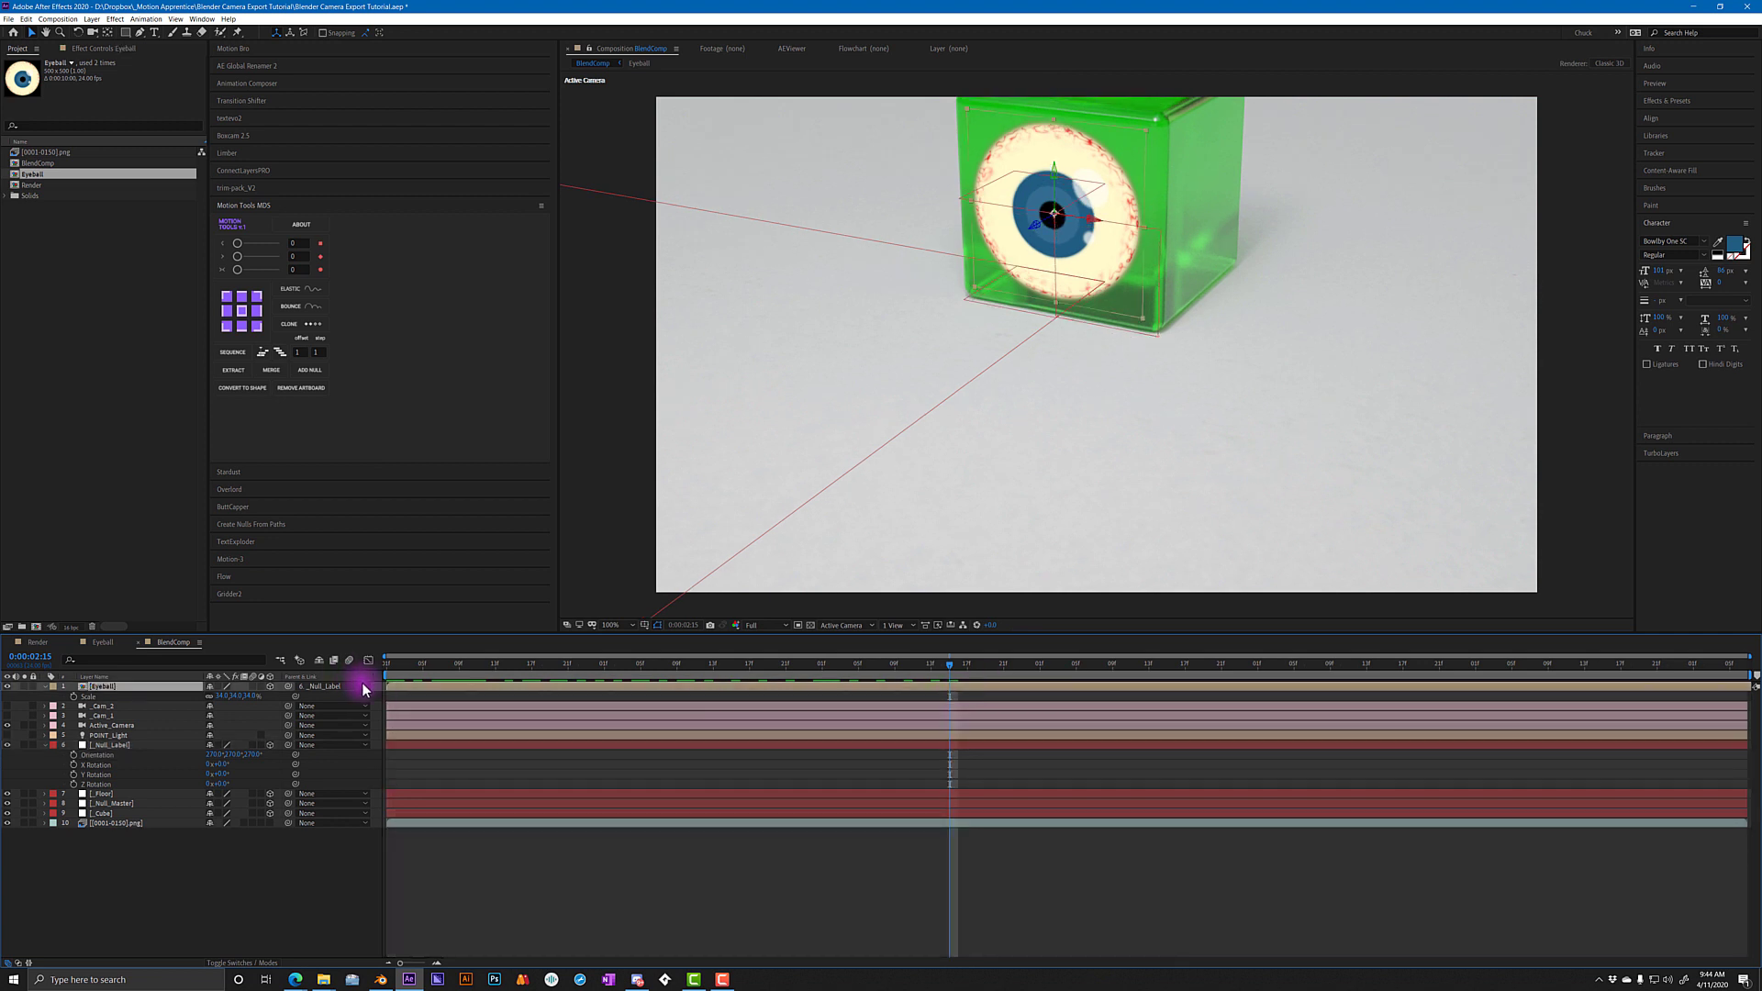
left_click_drag(237, 695, 235, 696)
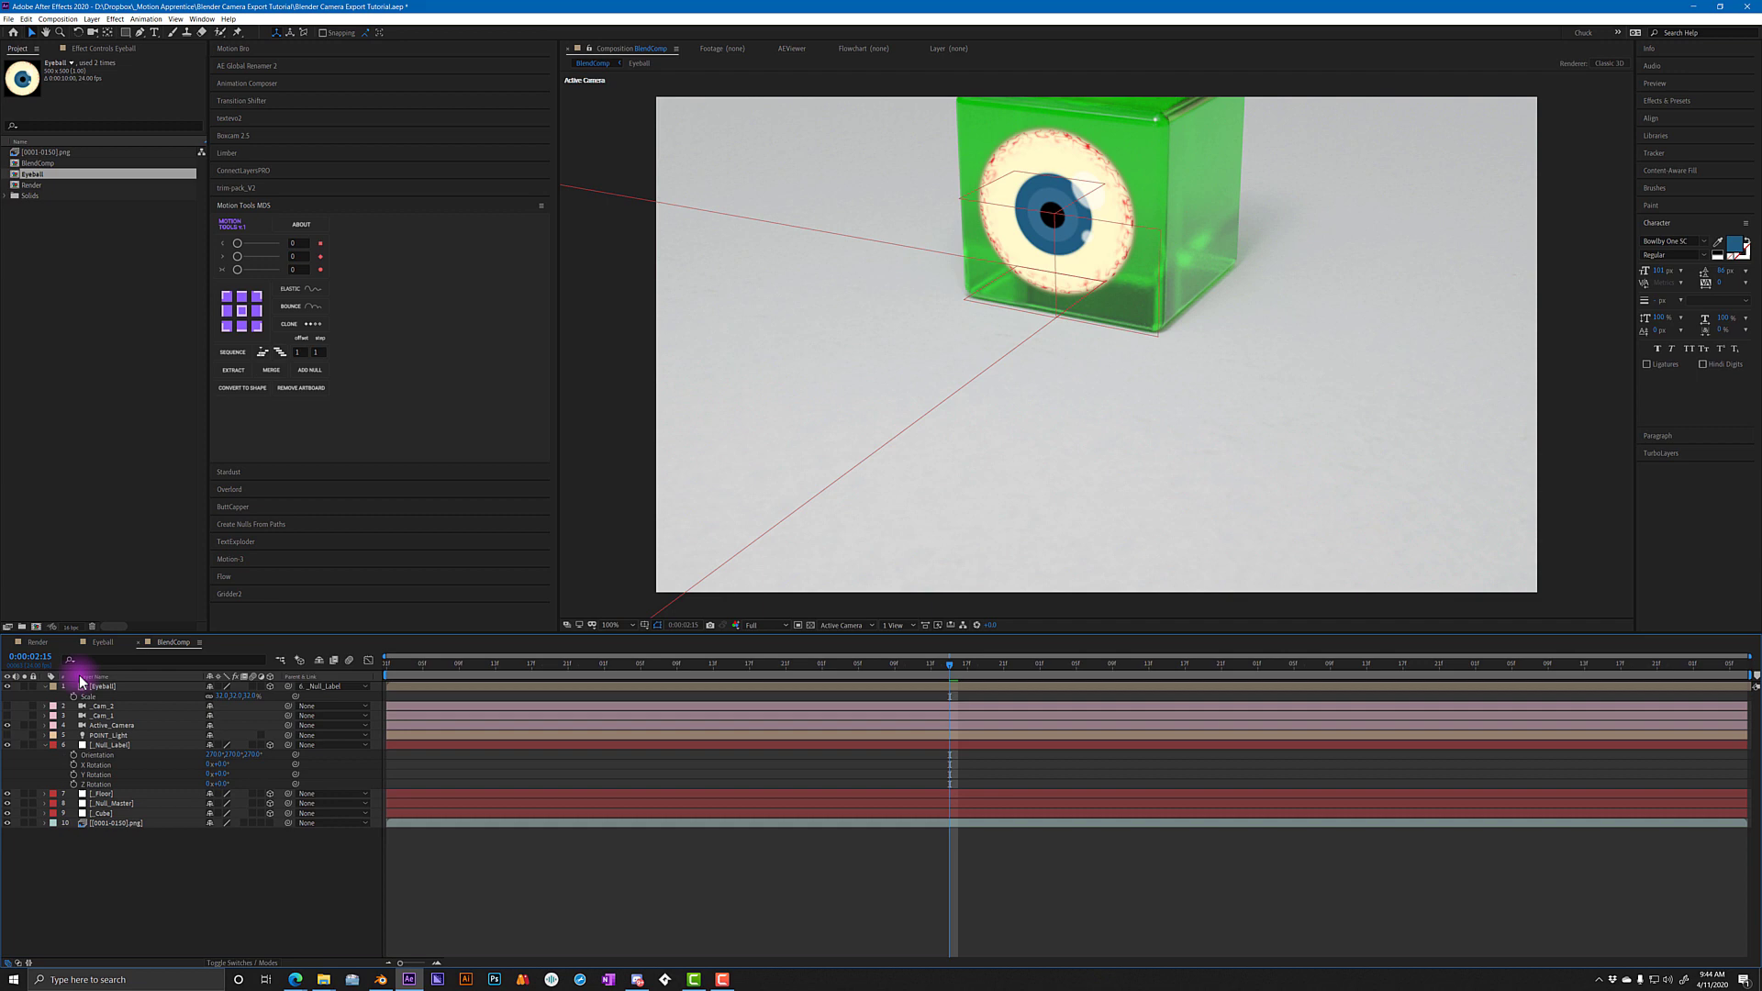
- Select the Oh, Hi! 2 text layer in the Render comp
left_click(42, 645)
left_click_drag(614, 664, 1374, 688)
left_click(1373, 688)
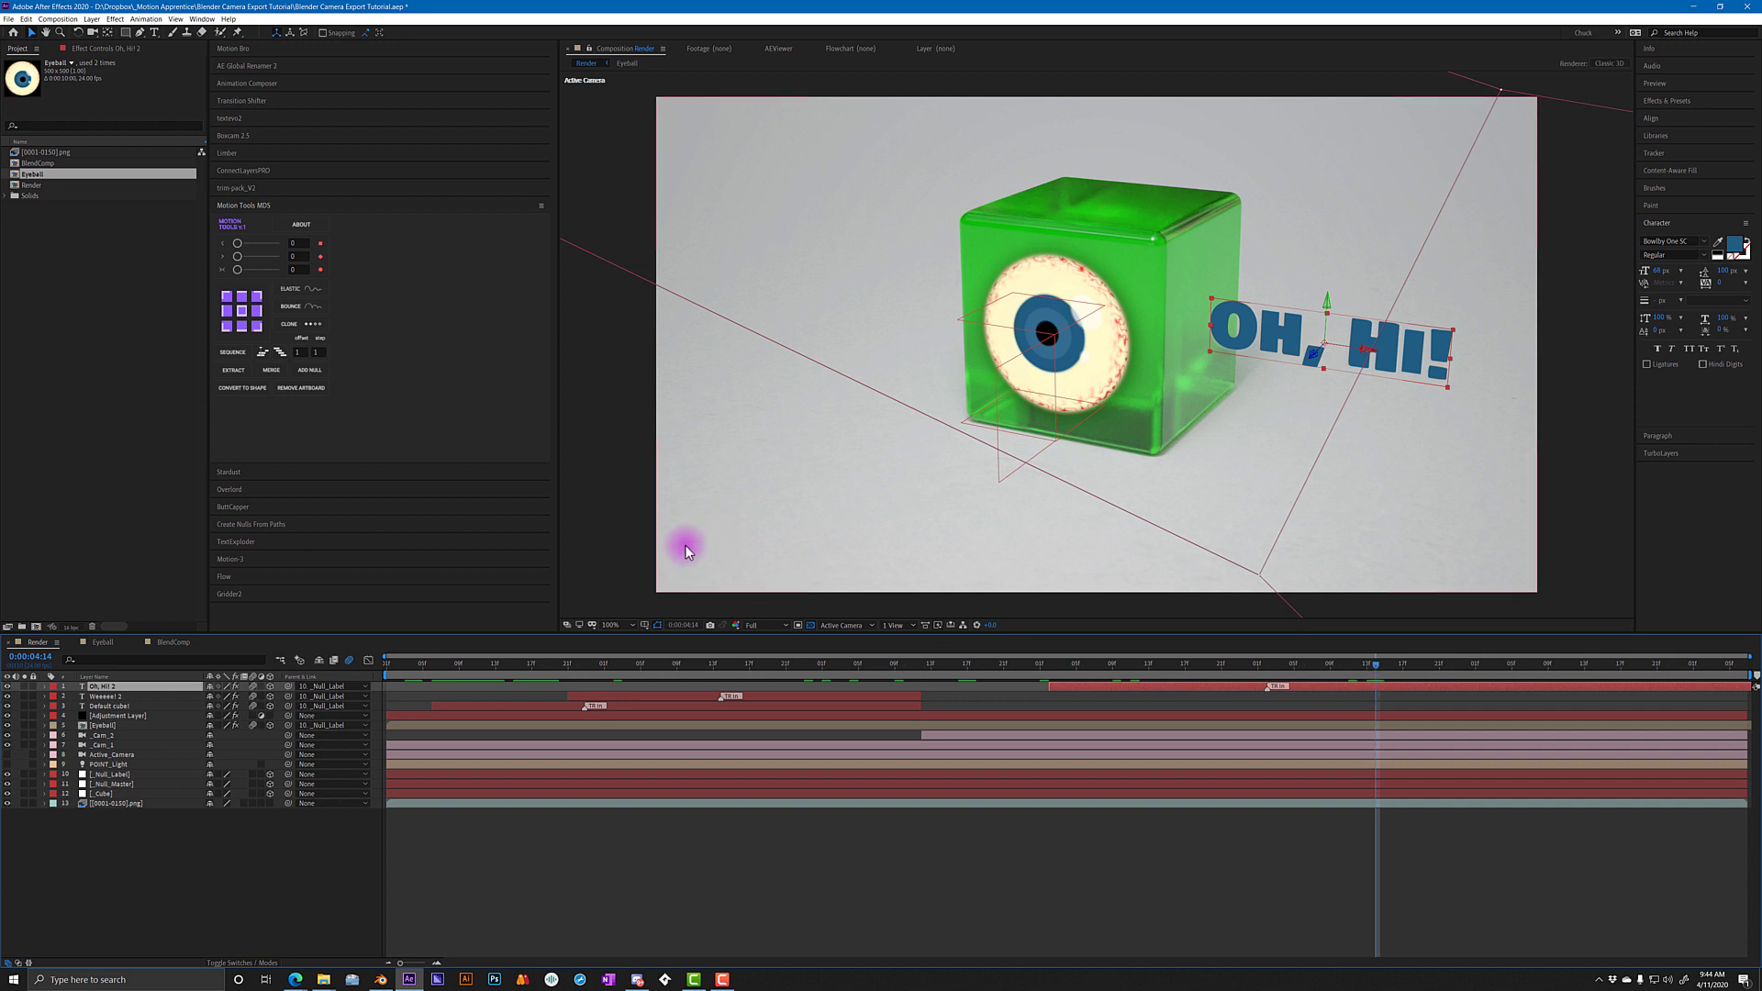
- Paste the Oh, Hi! 2 layer into BlendComp and scrub through its animation
left_click(172, 644)
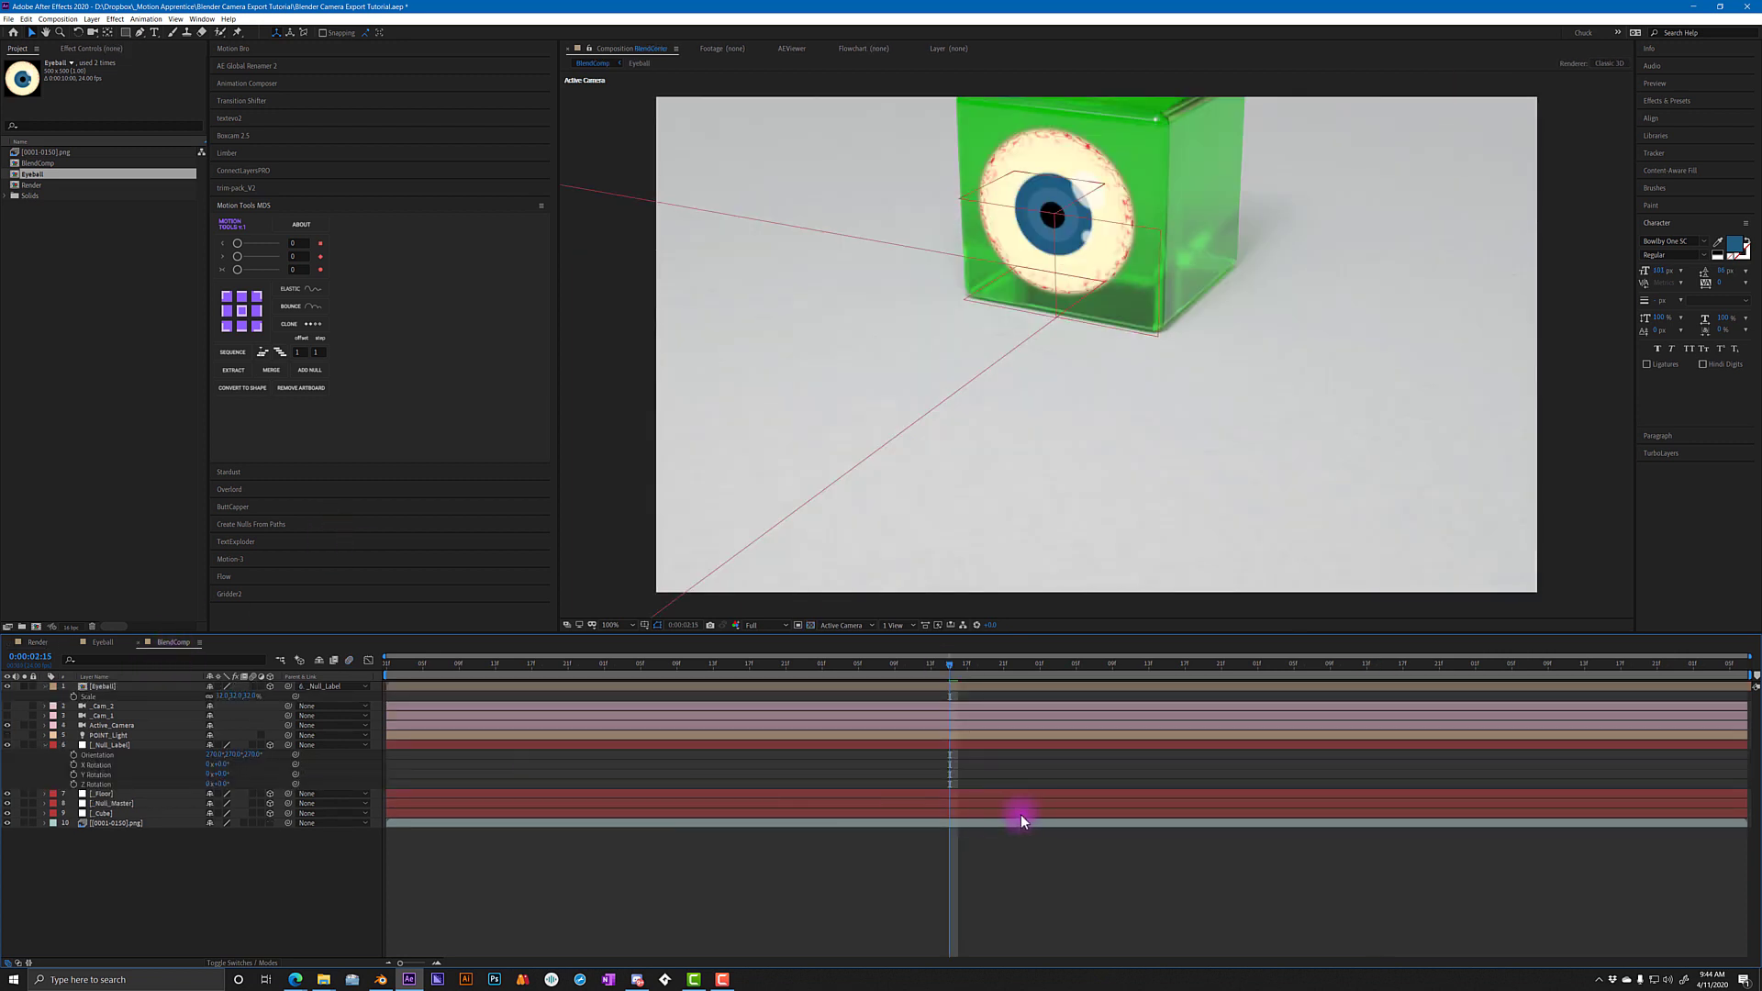
key("ctrl+v")
left_click_drag(1093, 662, 1734, 687)
left_click_drag(1417, 663, 743, 692)
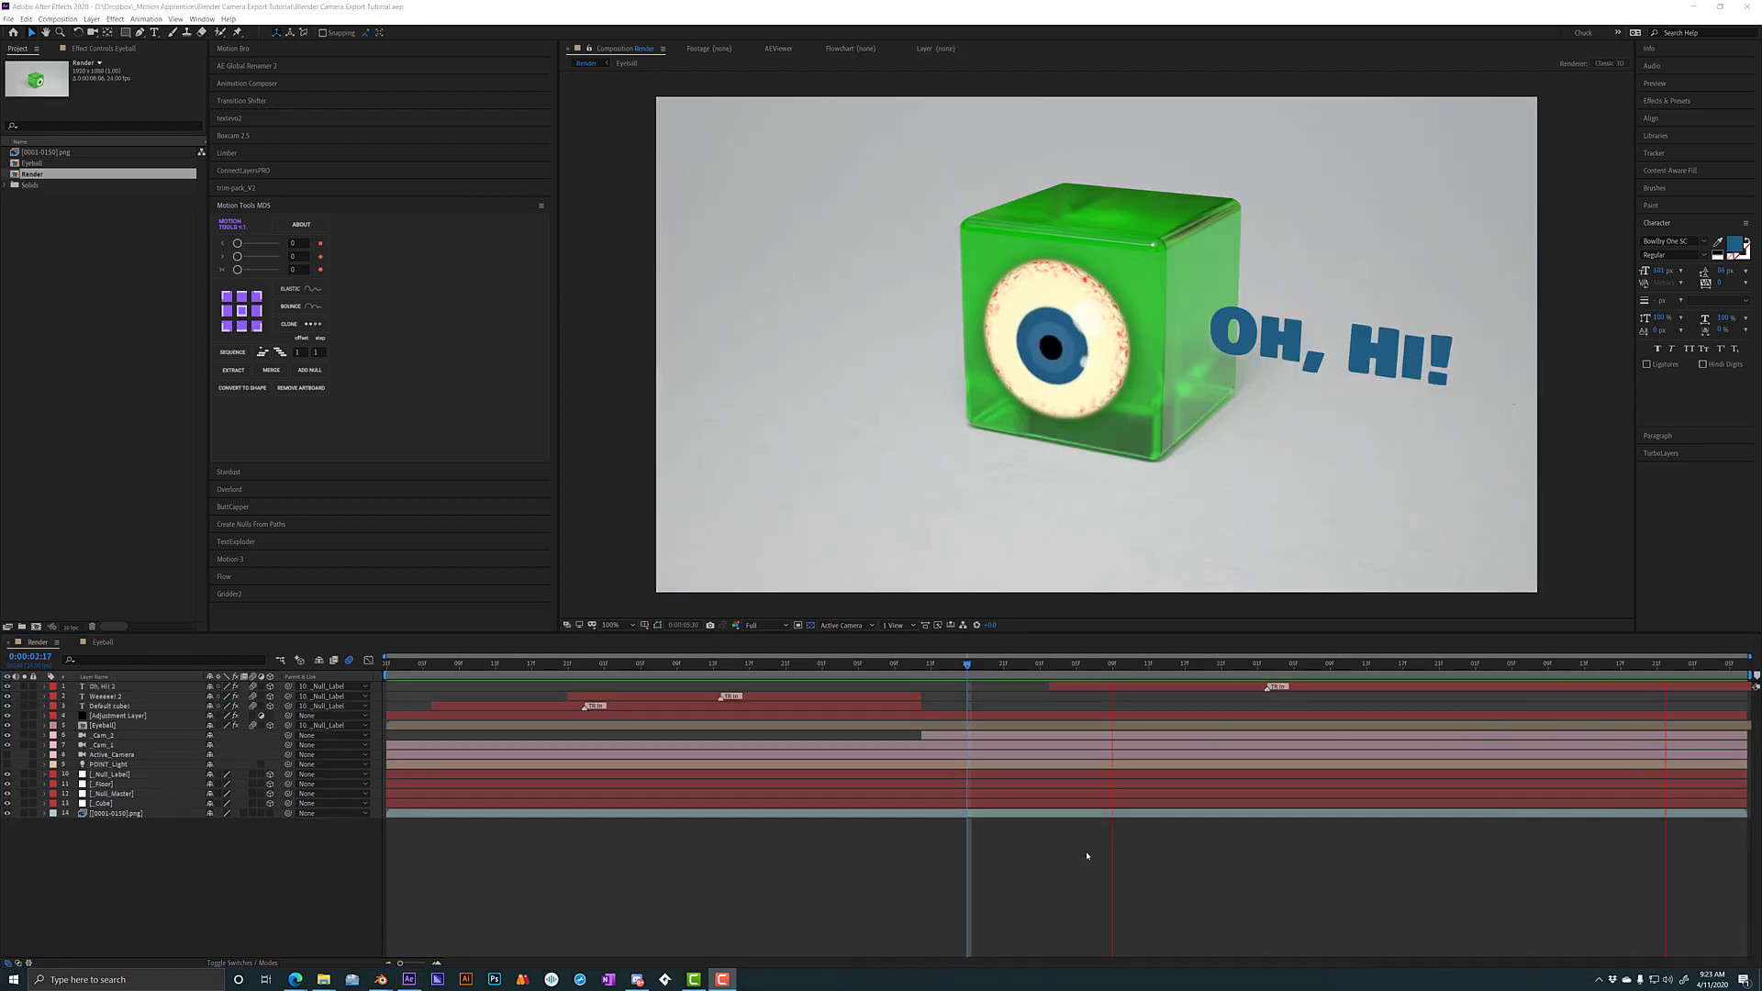